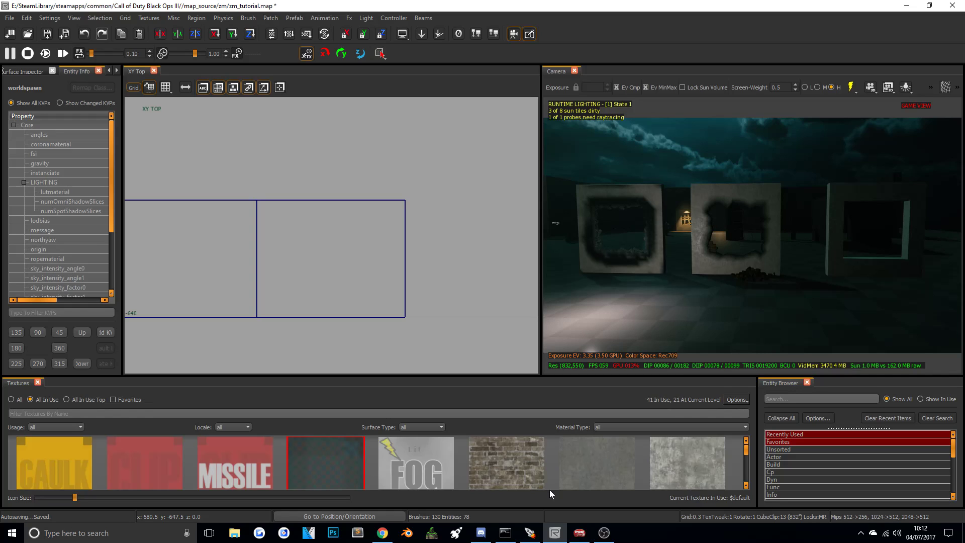
Examine the finished blown-out wall examples and the plain concrete wall with a square opening in the camera view.
right_drag(679, 318, 623, 291)
right_drag(659, 222, 675, 302)
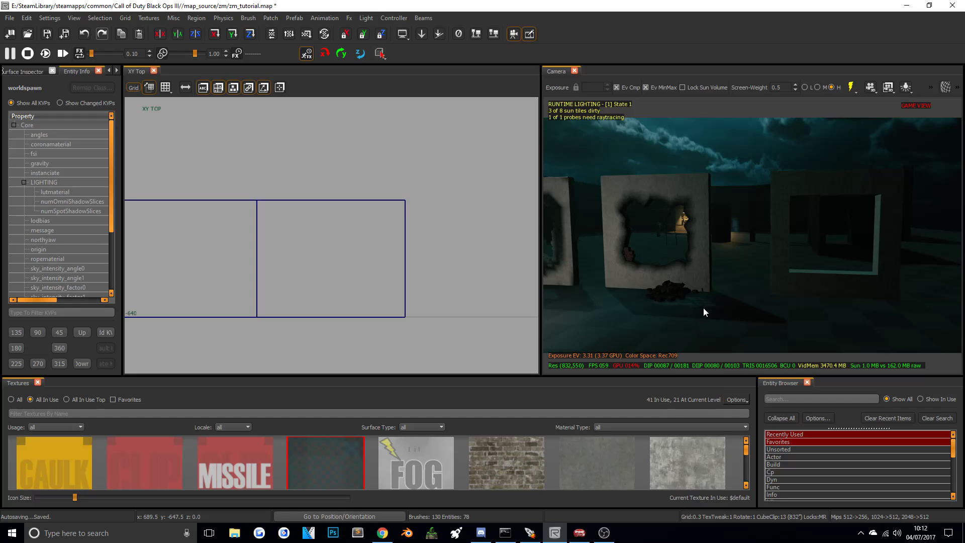
right_drag(704, 308, 717, 298)
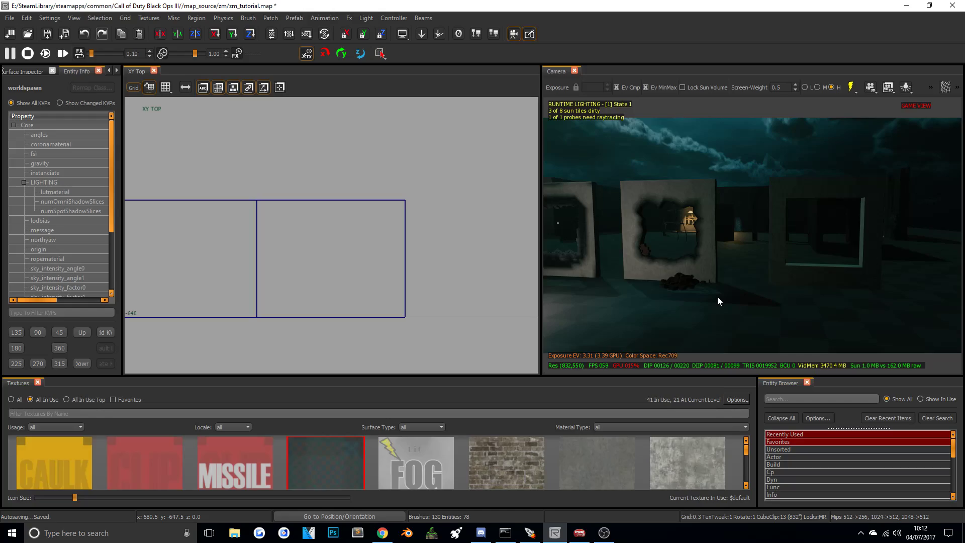
right_drag(722, 295, 676, 184)
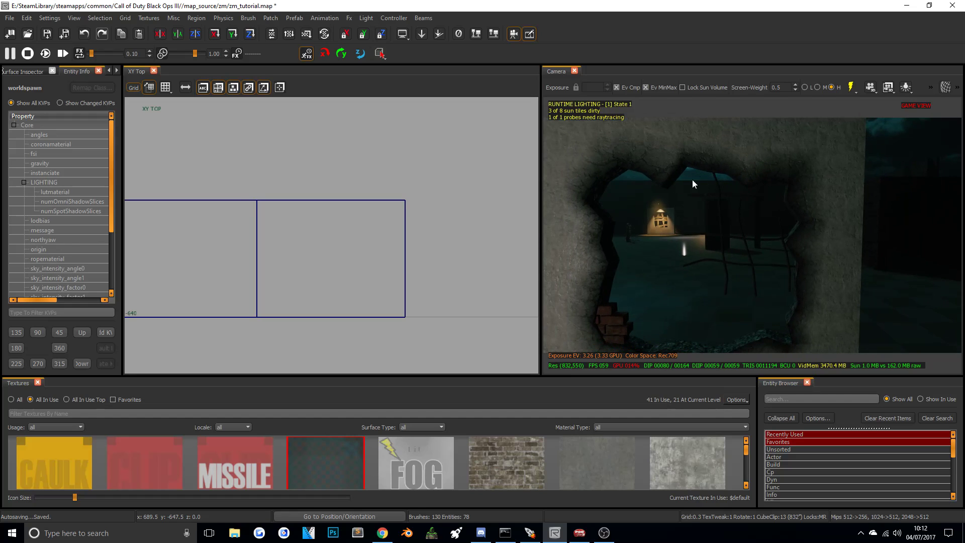
right_drag(691, 137, 728, 140)
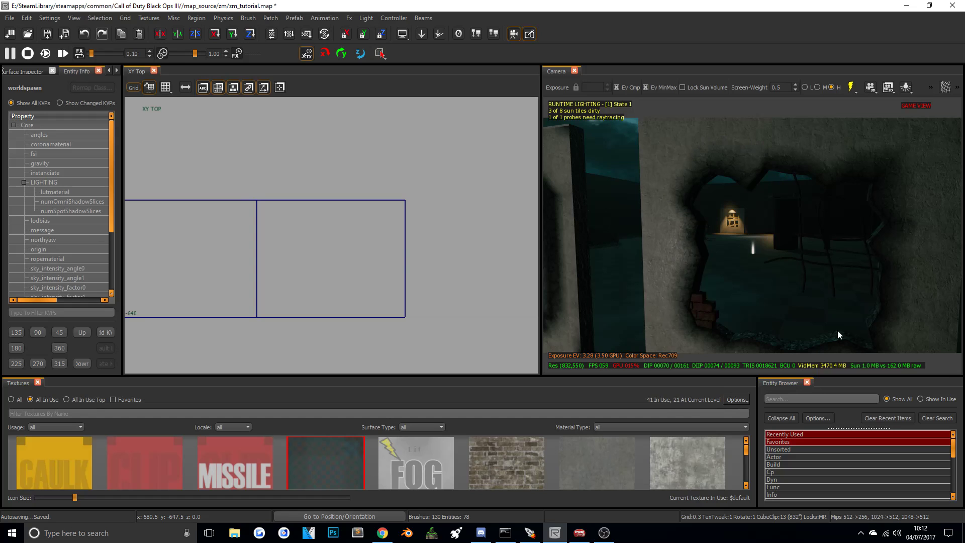
right_drag(879, 189, 807, 193)
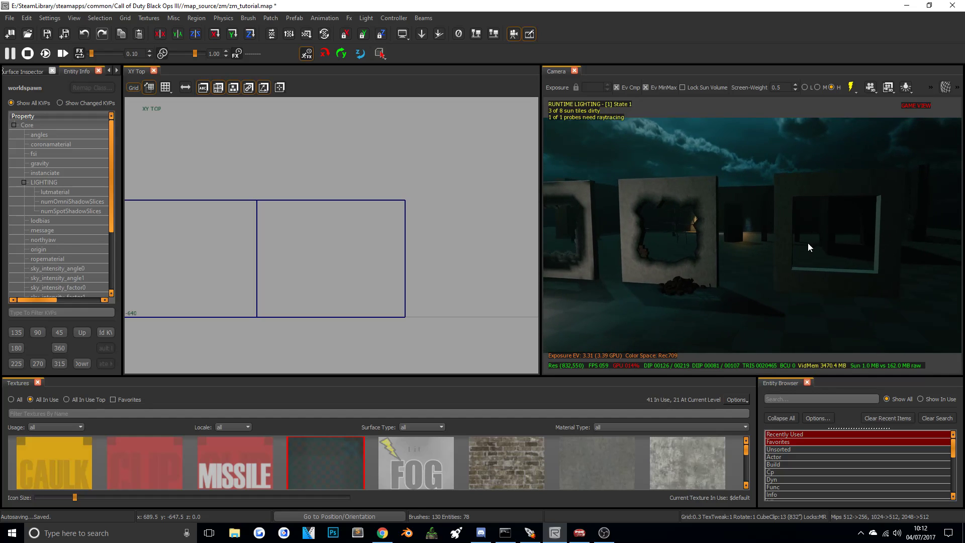
right_drag(798, 269, 766, 206)
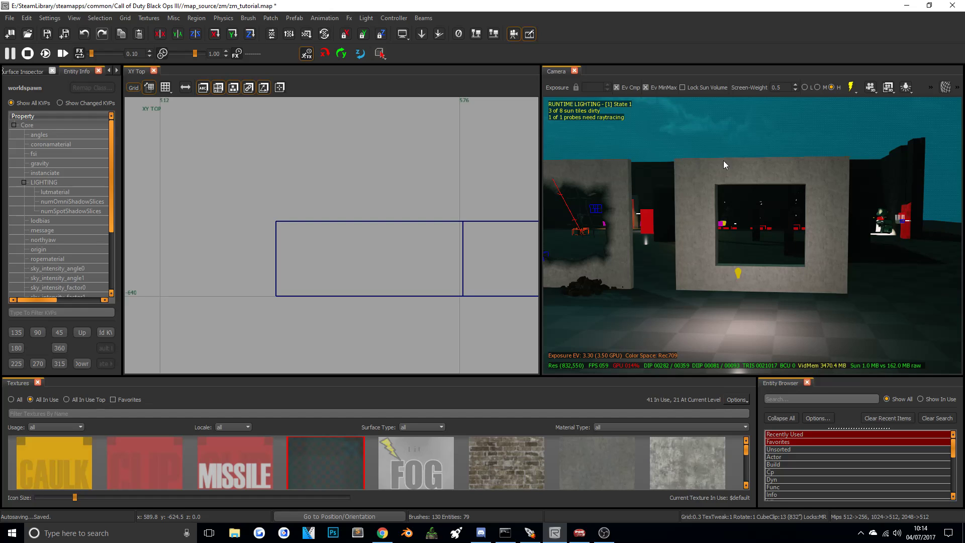
right_drag(724, 187, 794, 160)
key(Escape)
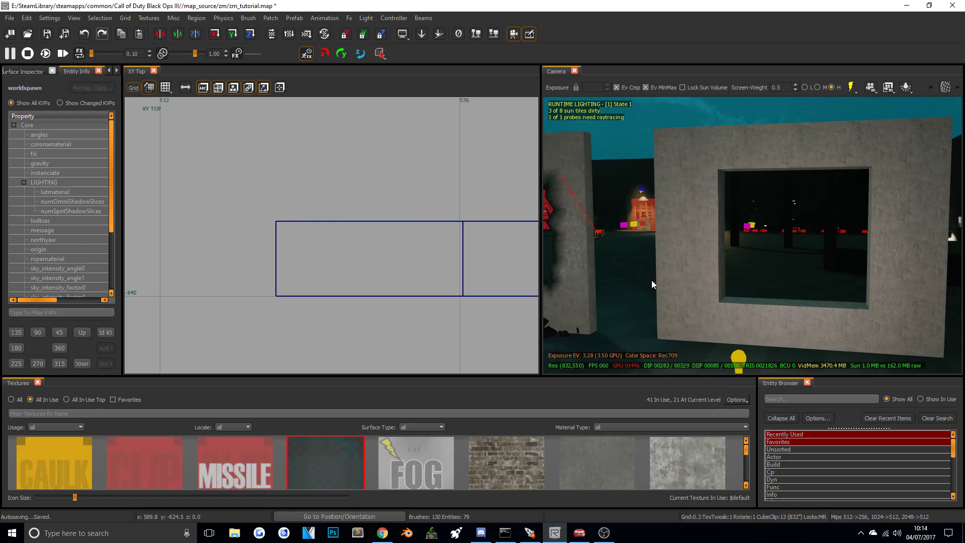
right_drag(820, 204, 675, 167)
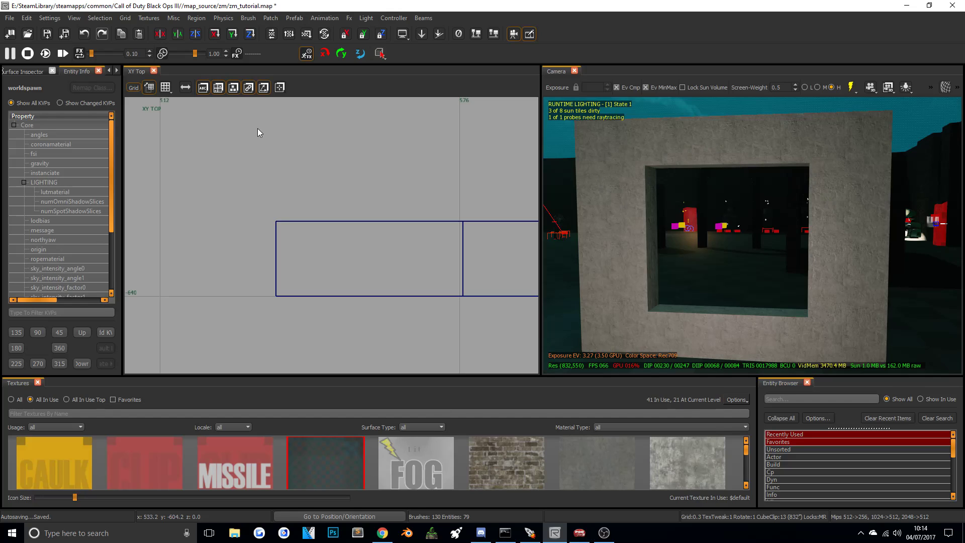
Widen the side pane, bring up the model browser and filter all models by "plaster rubble".
drag(122, 136, 270, 141)
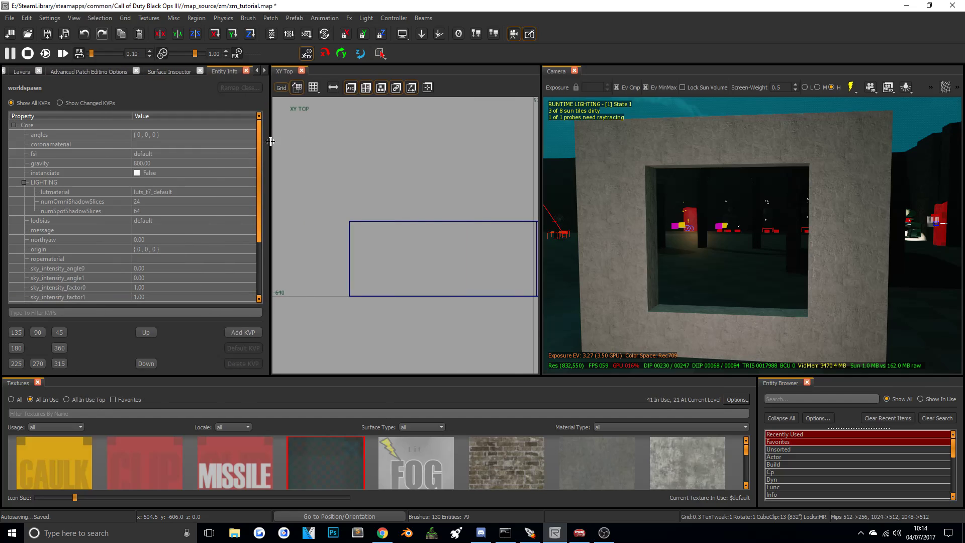
scroll(92, 74, up, 4)
scroll(89, 71, down, 5)
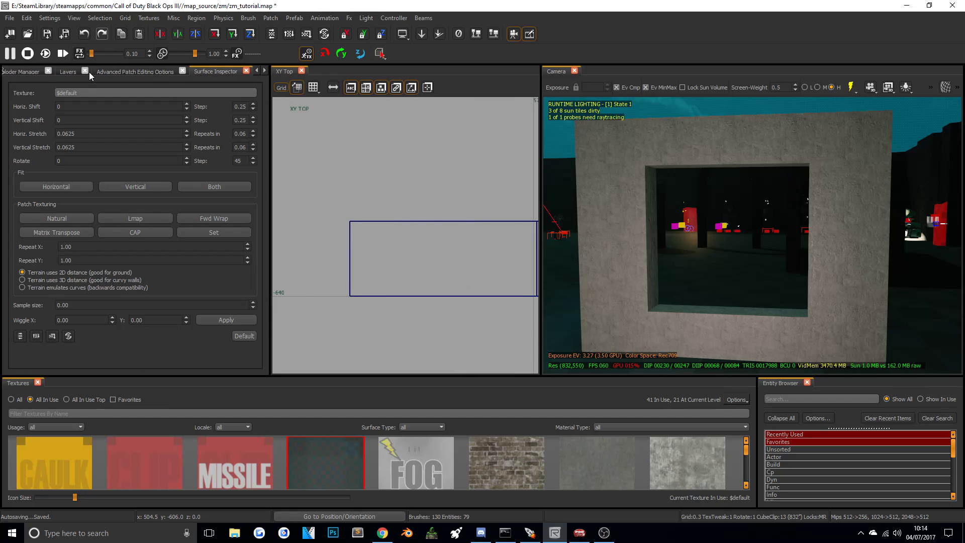
scroll(89, 71, down, 1)
scroll(89, 71, up, 1)
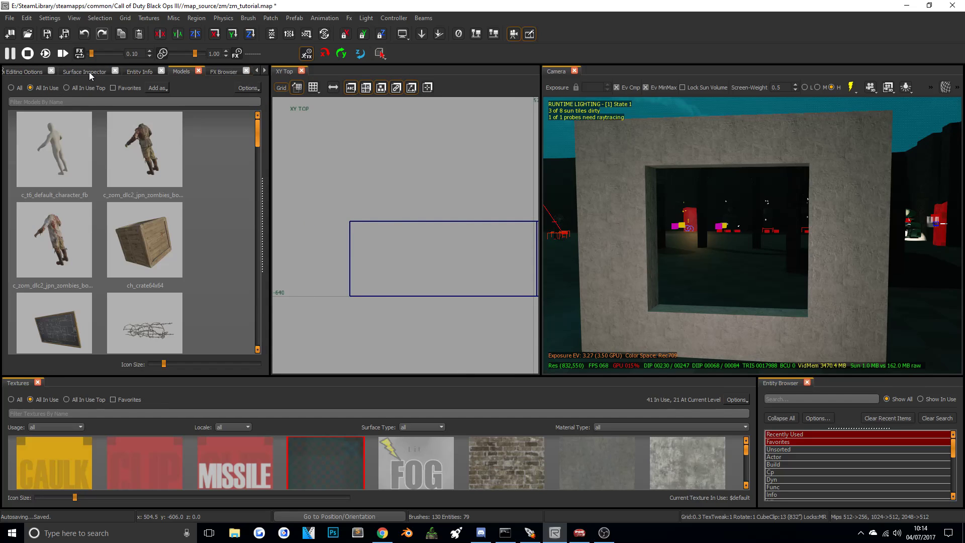
click(76, 97)
text(plaster)
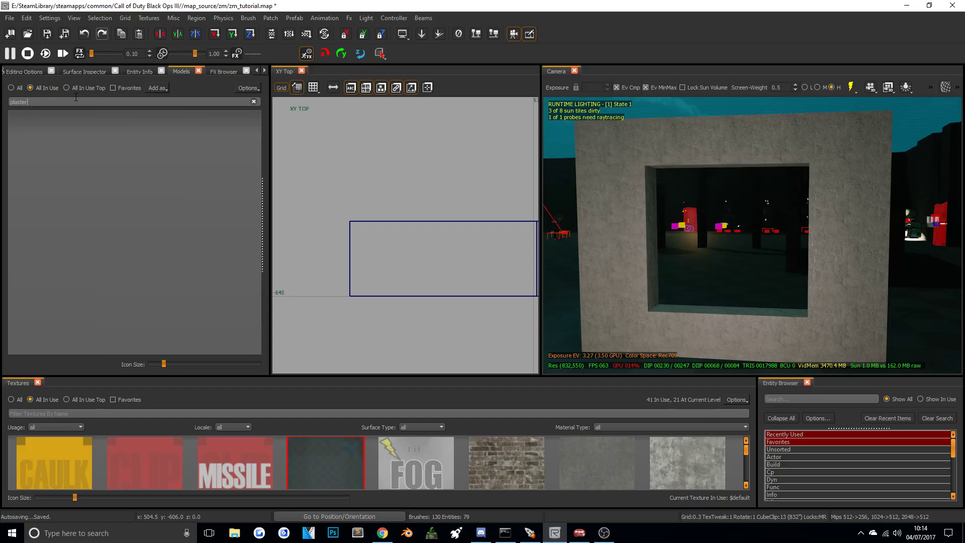
click(11, 88)
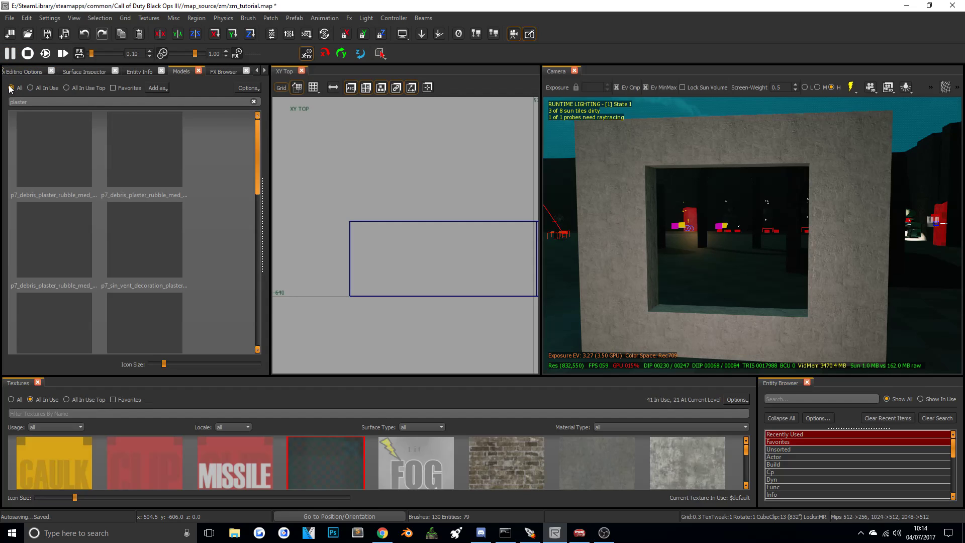
click(37, 166)
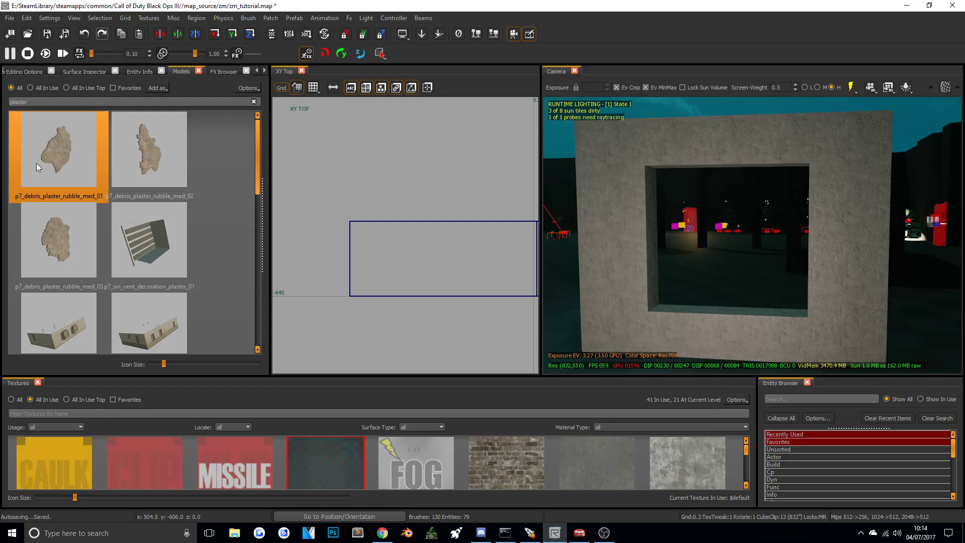
click(44, 102)
text(ru)
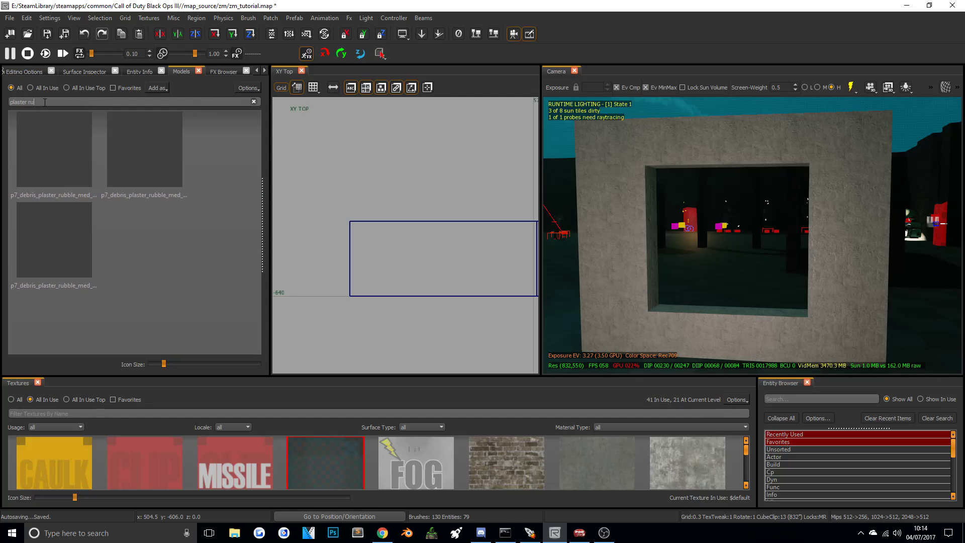
text(bble)
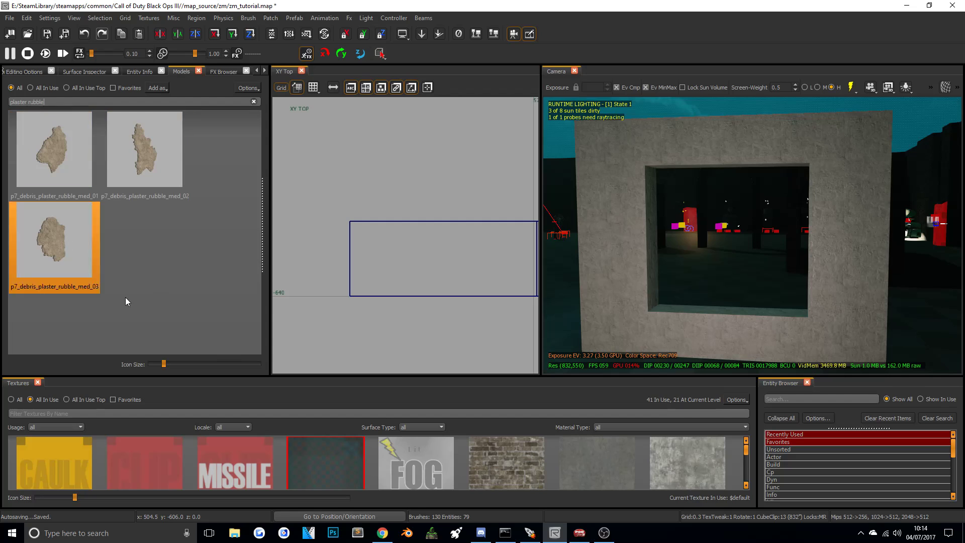
Place p7_debris_plaster_rubble_med_02 near the opening's lower-left corner, rotate it about Z to lie flat along the wall, and slide it toward the opening.
drag(131, 171, 640, 315)
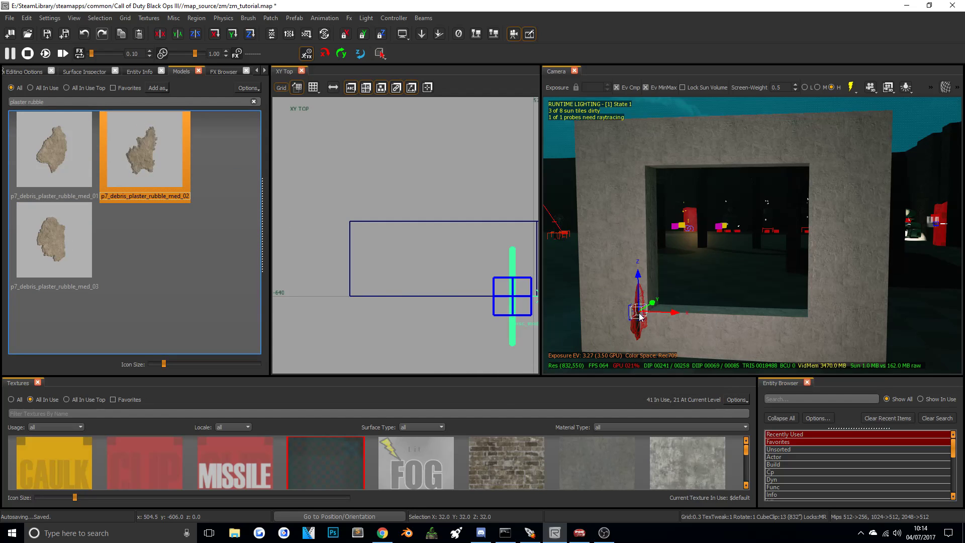
click(253, 34)
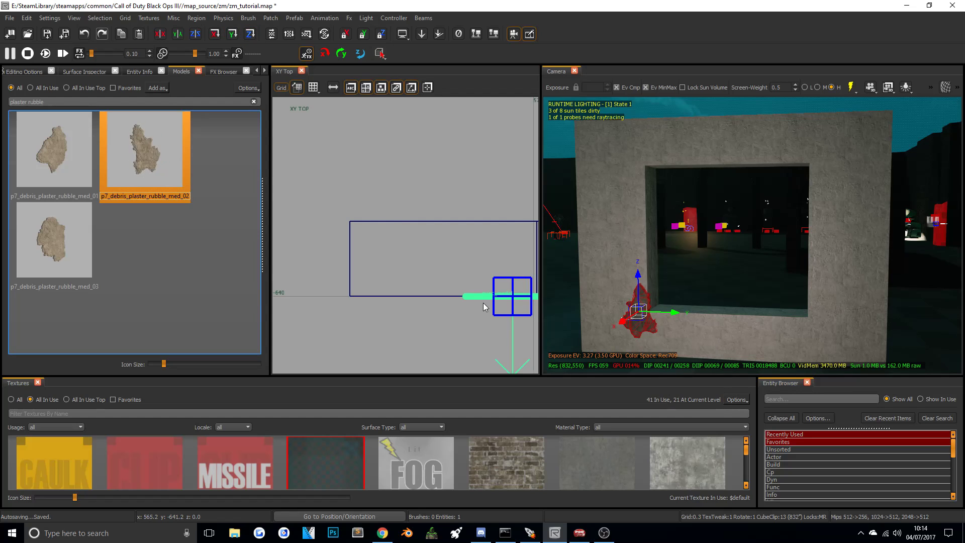
right_drag(517, 300, 456, 282)
scroll(456, 282, up, 3)
scroll(457, 282, down, 3)
drag(421, 278, 350, 270)
scroll(485, 278, up, 5)
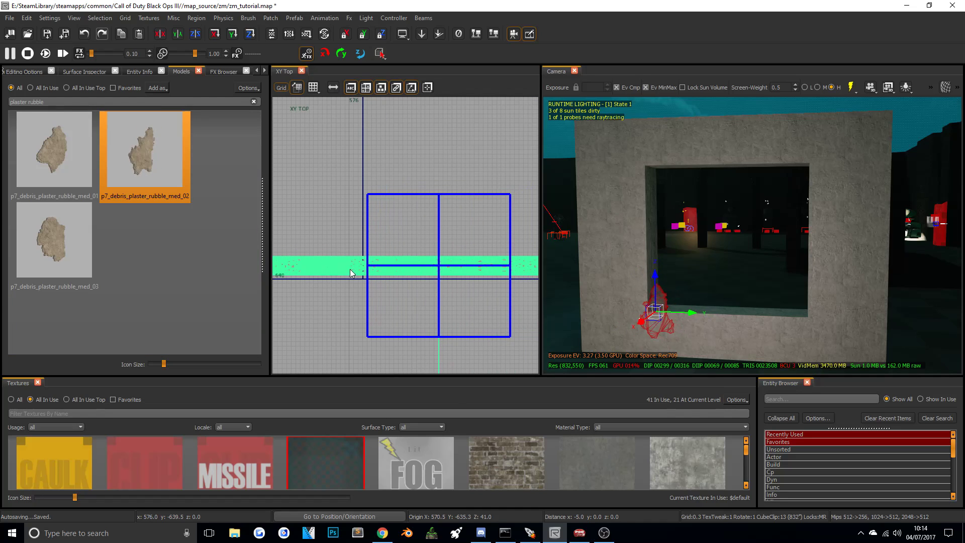
Raise the plaster piece to about Z 49.5 and shift it to about X 565.8 on the opening's lower-left edge.
drag(656, 280, 653, 265)
right_drag(653, 265, 697, 224)
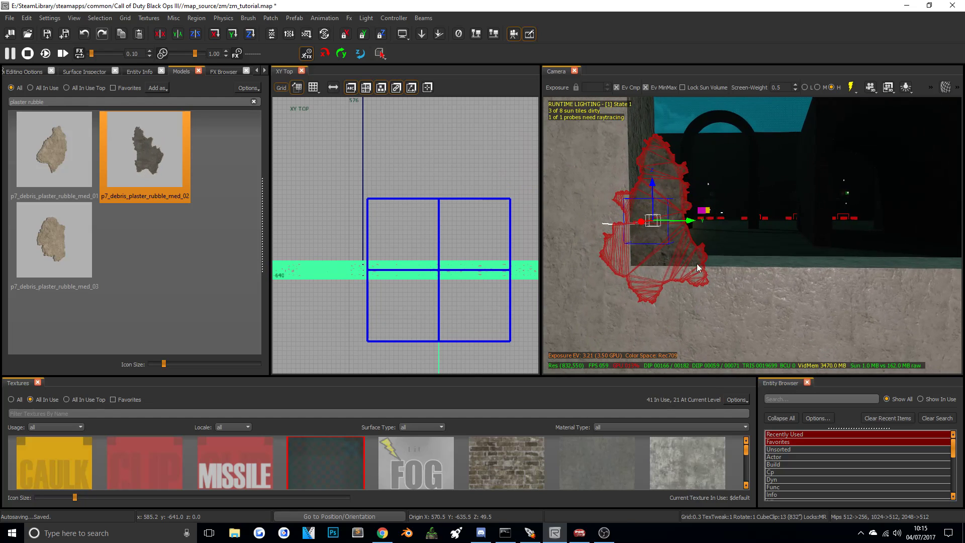
drag(697, 224, 669, 219)
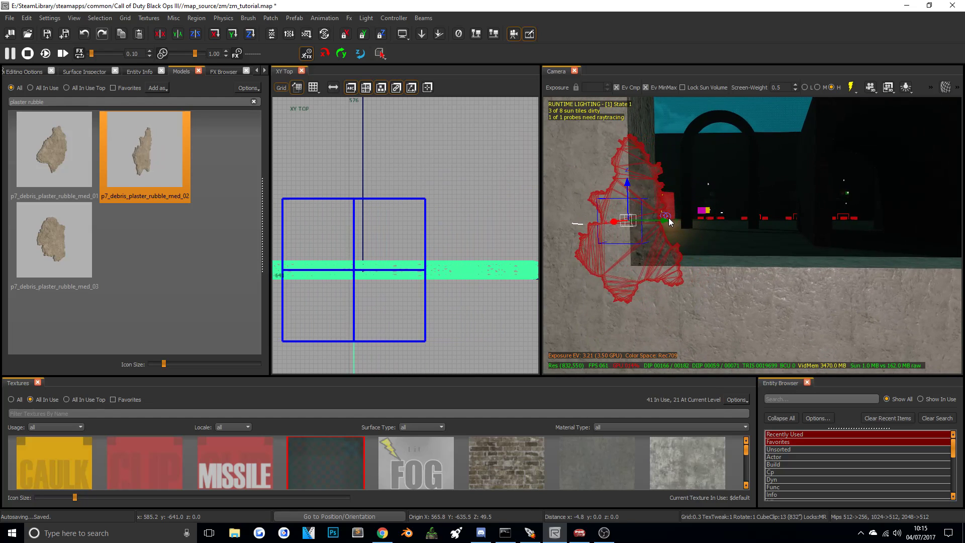
key(Escape)
right_drag(674, 207, 674, 204)
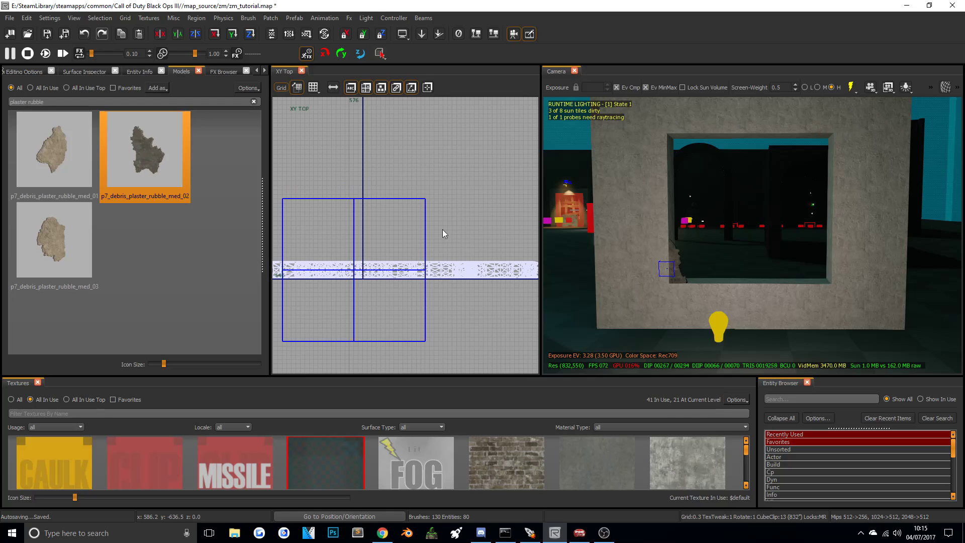
Place p7_debris_plaster_rubble_med_01 below the opening's bottom edge, rotate it about X, and align it with the wall face.
drag(85, 173, 698, 287)
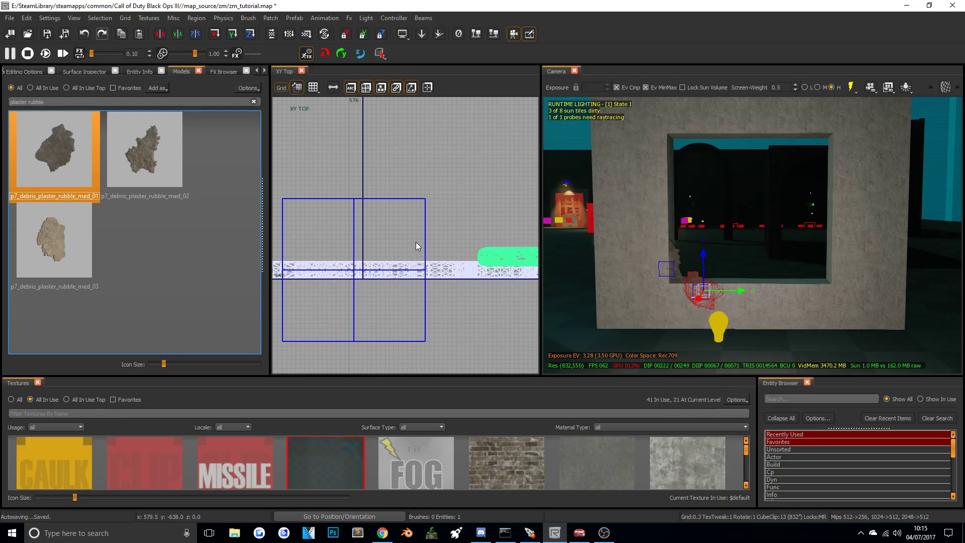
scroll(415, 245, down, 2)
right_drag(422, 244, 275, 238)
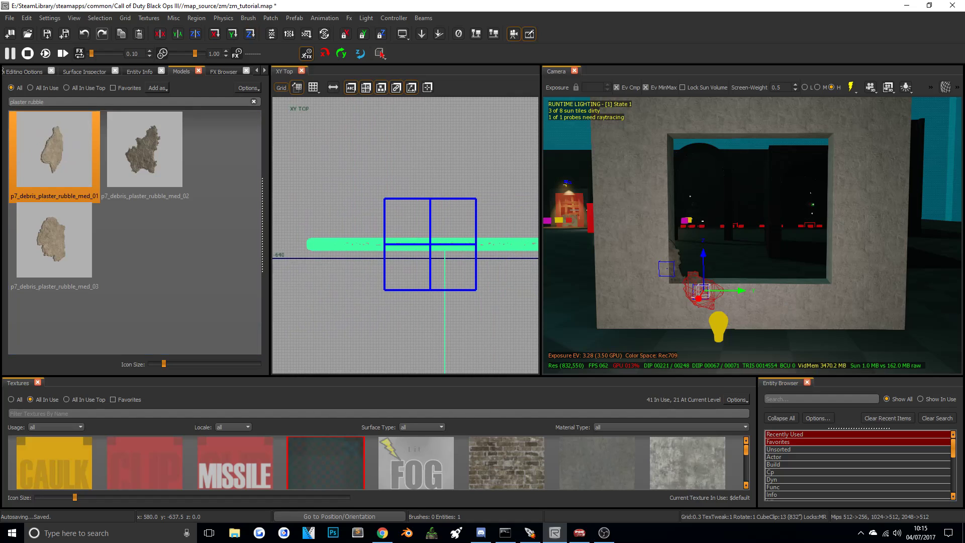
click(214, 34)
drag(376, 247, 376, 255)
Position the second plaster piece over the opening's bottom edge at about X 584.3, Z 34.5.
key(w)
mouse_move(754, 359)
right_down()
mouse_move(723, 360)
mouse_move(762, 348)
right_up()
drag(725, 300, 725, 282)
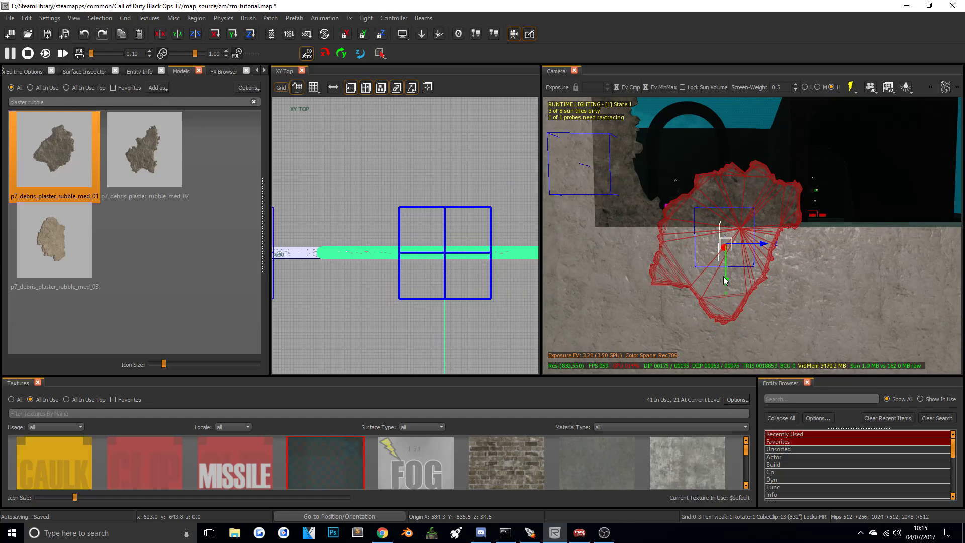
right_drag(726, 249, 742, 155)
key(Escape)
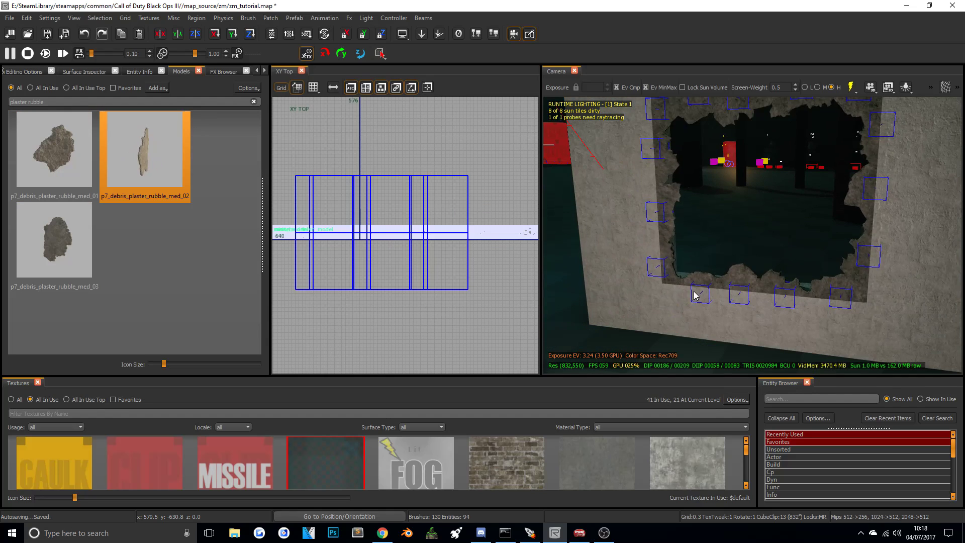
Narrow the side pane, select the four wall brushes around the opening and thin them by pulling their back face to Y -638.5.
right_drag(693, 289, 695, 288)
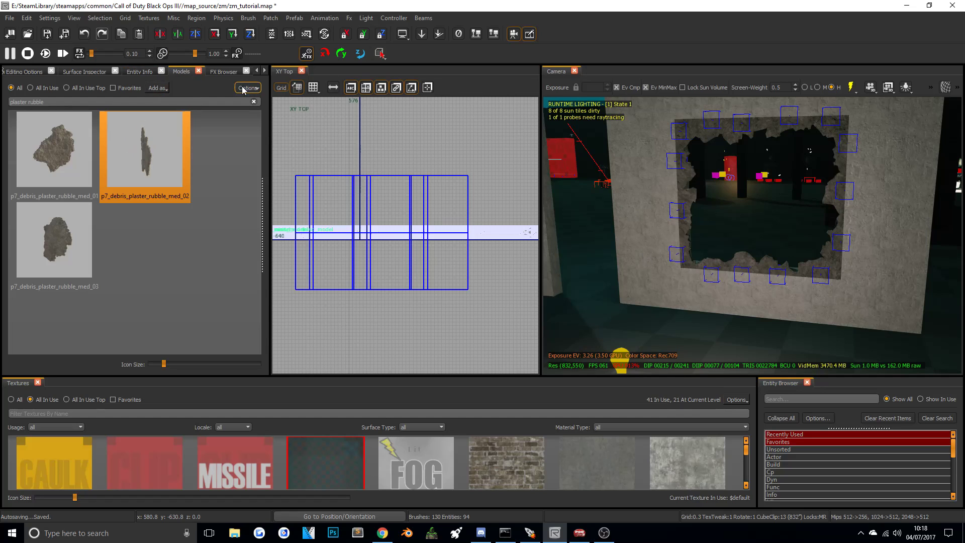
drag(269, 112, 96, 127)
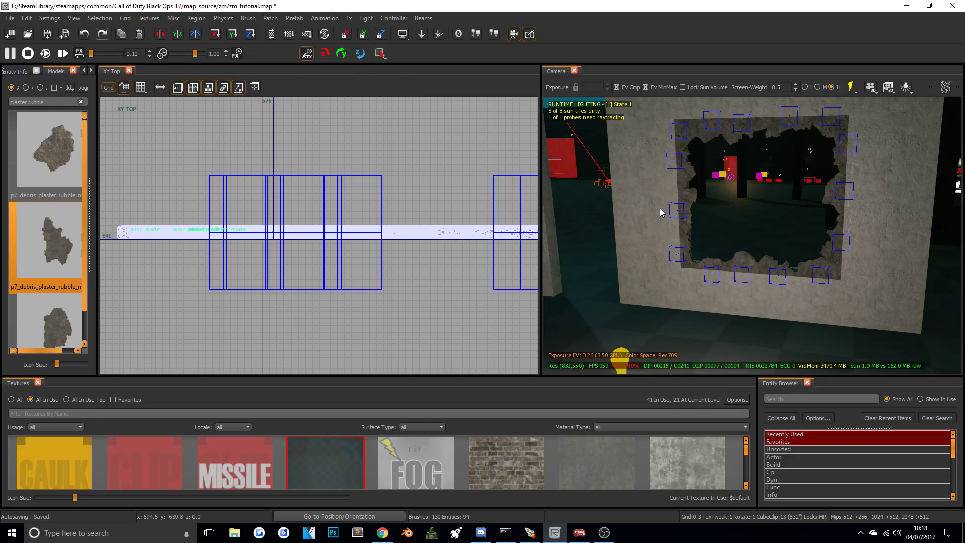
mouse_move(753, 286)
right_down()
mouse_move(551, 211)
mouse_move(703, 209)
mouse_move(788, 243)
right_up()
click(785, 210)
click(759, 297)
click(619, 278)
click(754, 110)
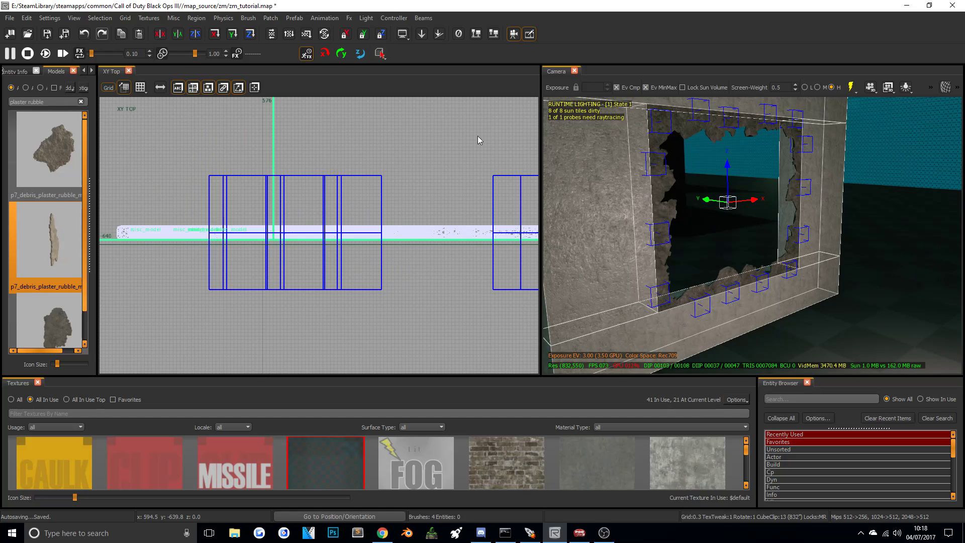
scroll(412, 214, down, 3)
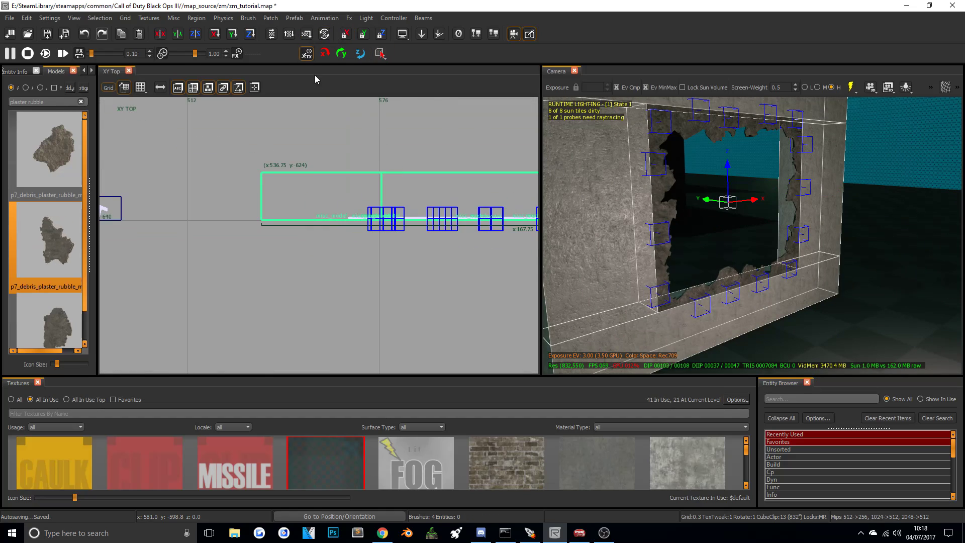
click(363, 36)
drag(394, 159, 387, 198)
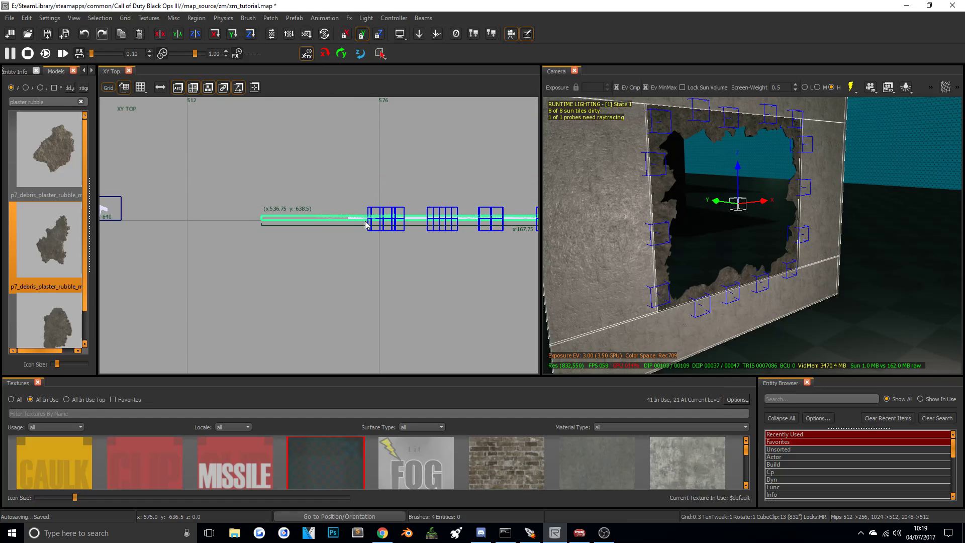
scroll(365, 221, up, 5)
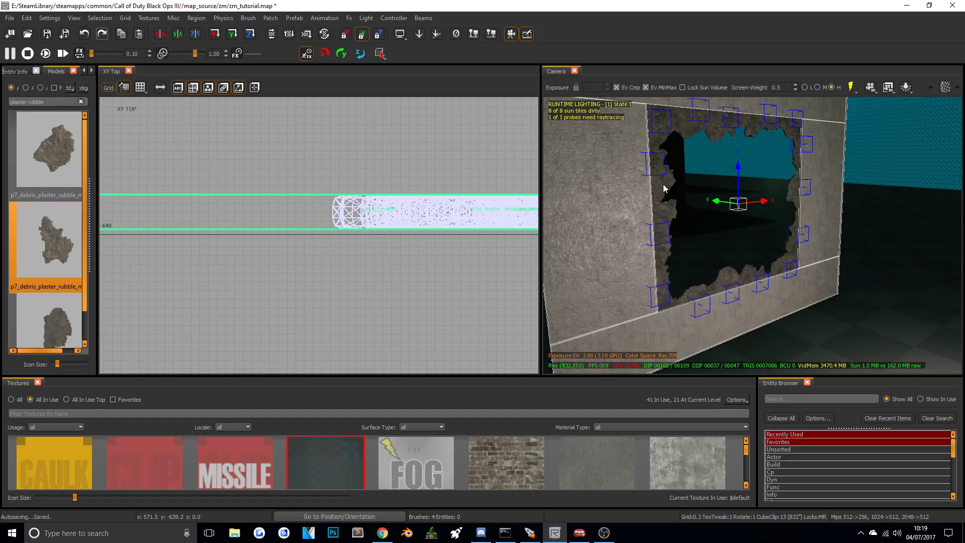
key(Escape)
Check the thinned wall from both sides and enlarge the texture browser.
right_drag(778, 239, 790, 173)
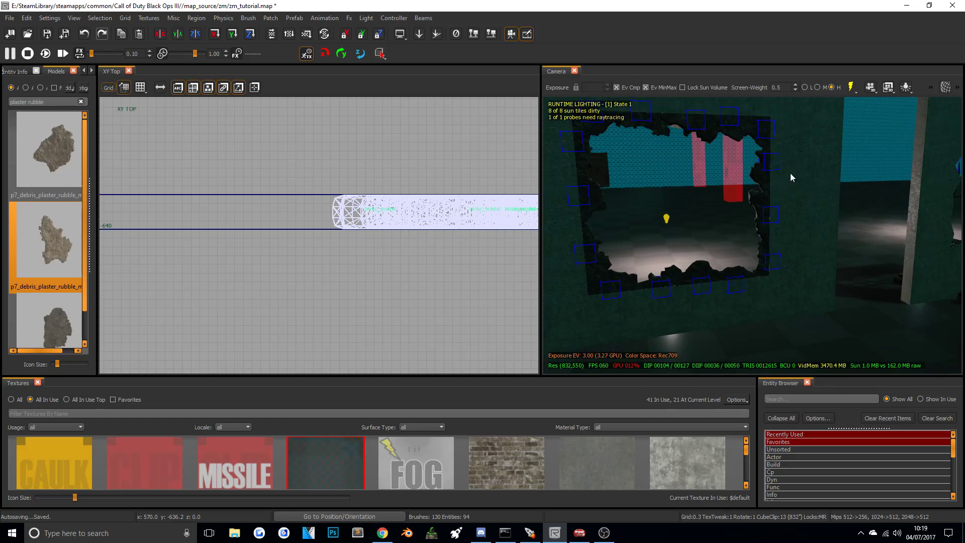
right_drag(741, 213, 785, 179)
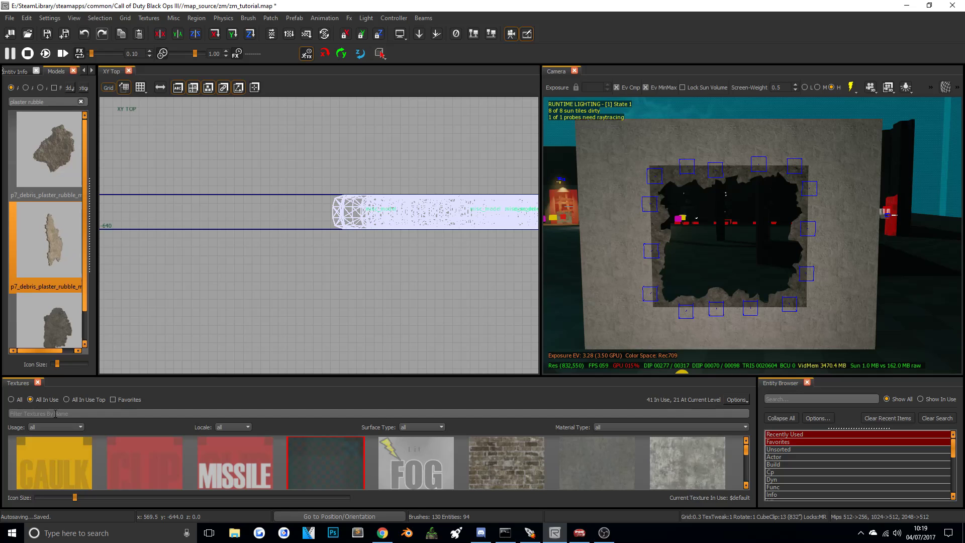
drag(107, 376, 107, 341)
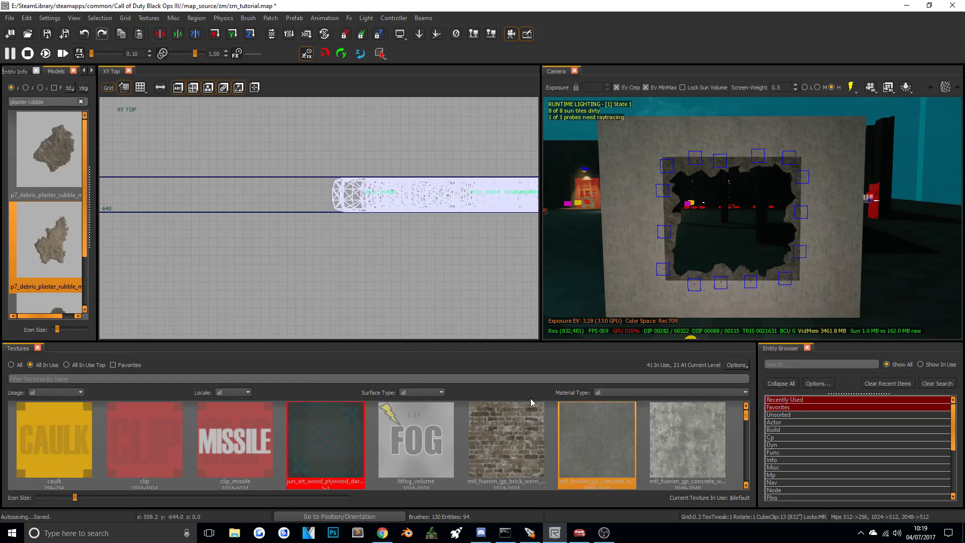
Search all textures for "blend plaster" and pick t7_plaster_light_blend.
click(255, 379)
text(blend plaster)
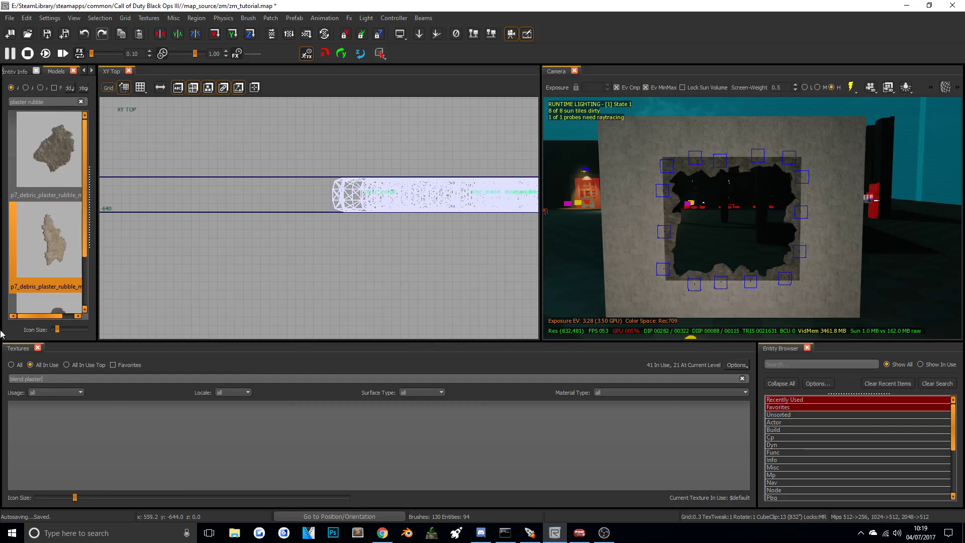
click(11, 365)
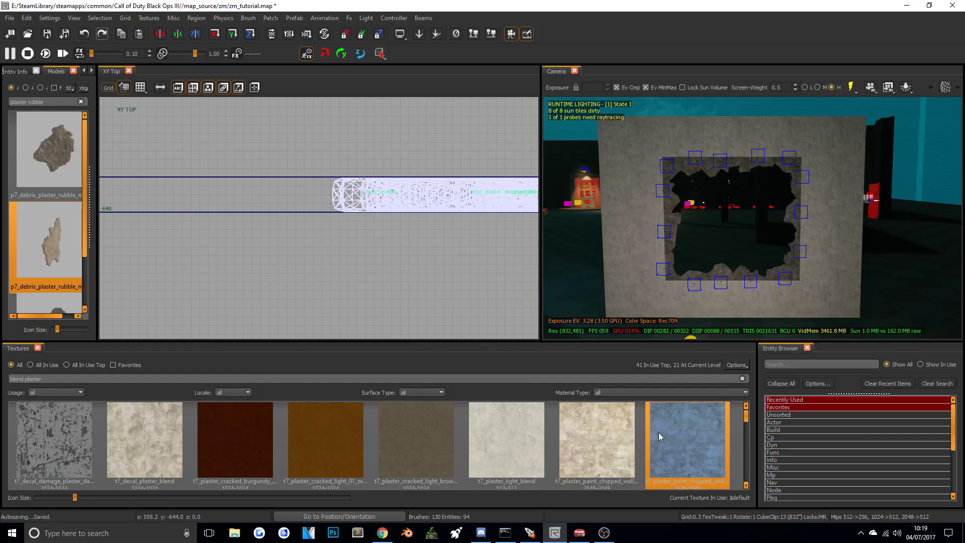
mouse_move(746, 413)
mouse_down()
mouse_move(749, 478)
mouse_move(750, 409)
mouse_up()
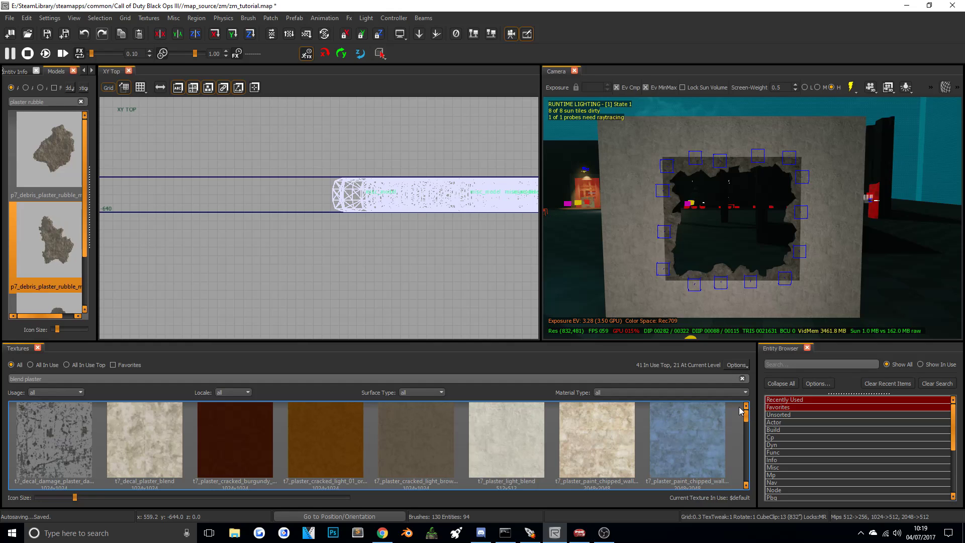
click(506, 439)
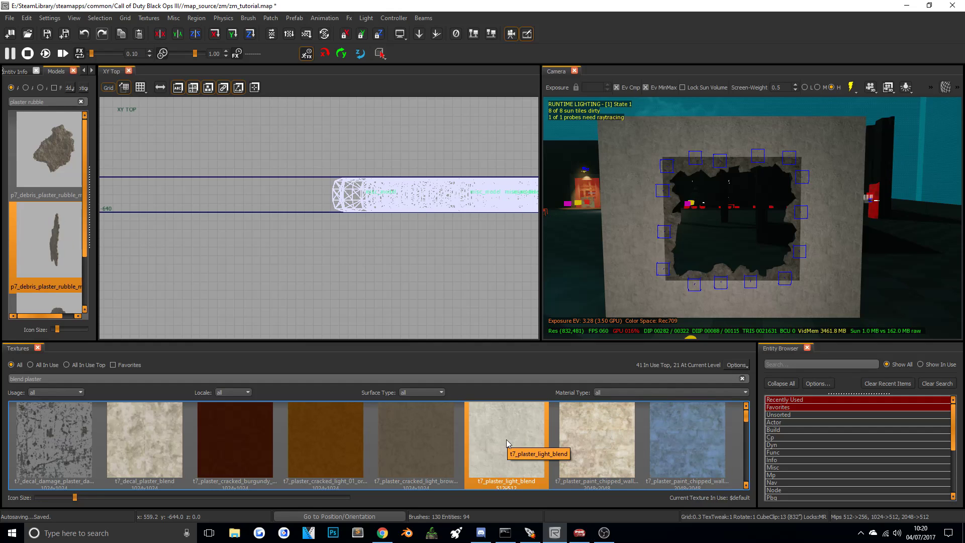
Draw a brush about 153.5 by 35.25 units over the wall section above the opening in the XZ view and texture it with t7_plaster_light_blend.
key(ctrl+Tab)
key(ctrl+Tab)
scroll(368, 230, down, 7)
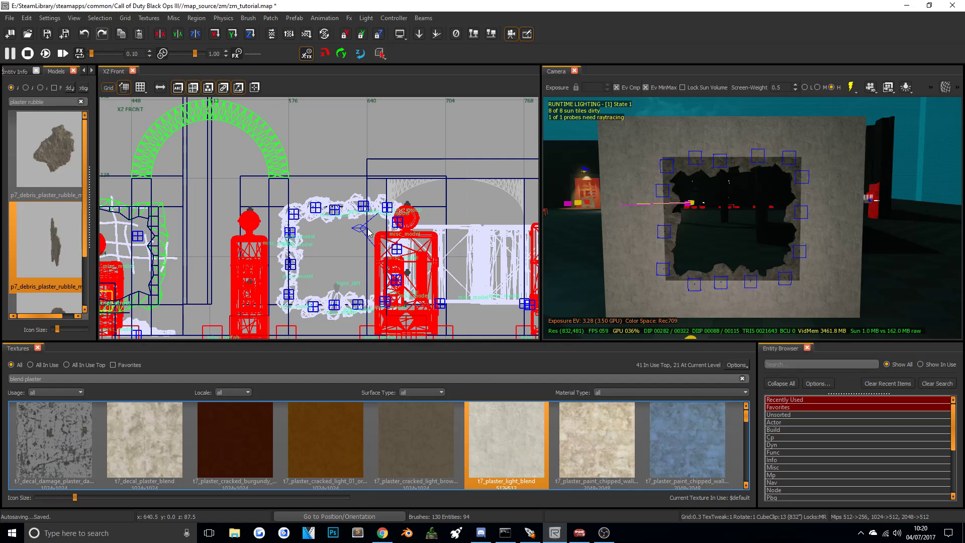
scroll(367, 228, up, 7)
scroll(359, 221, down, 7)
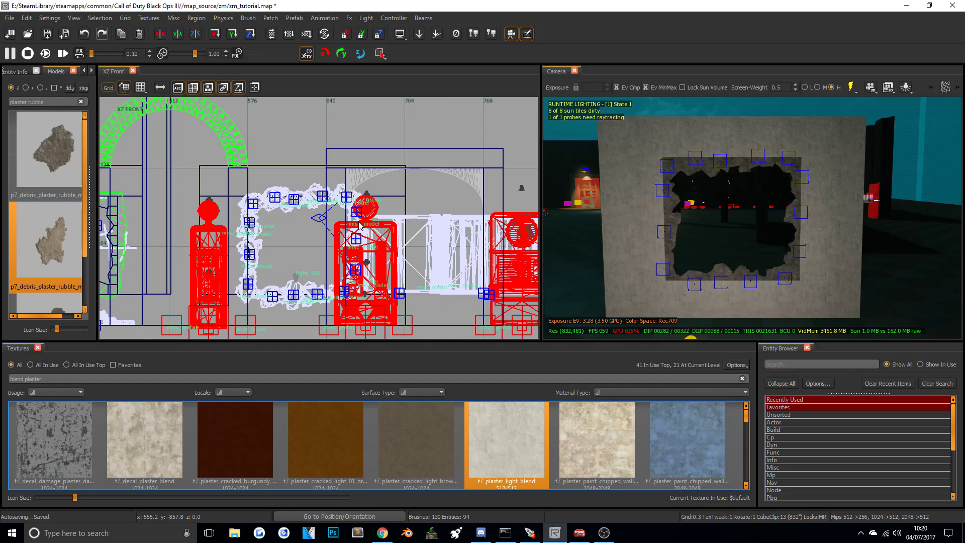
scroll(322, 214, up, 3)
scroll(292, 191, down, 3)
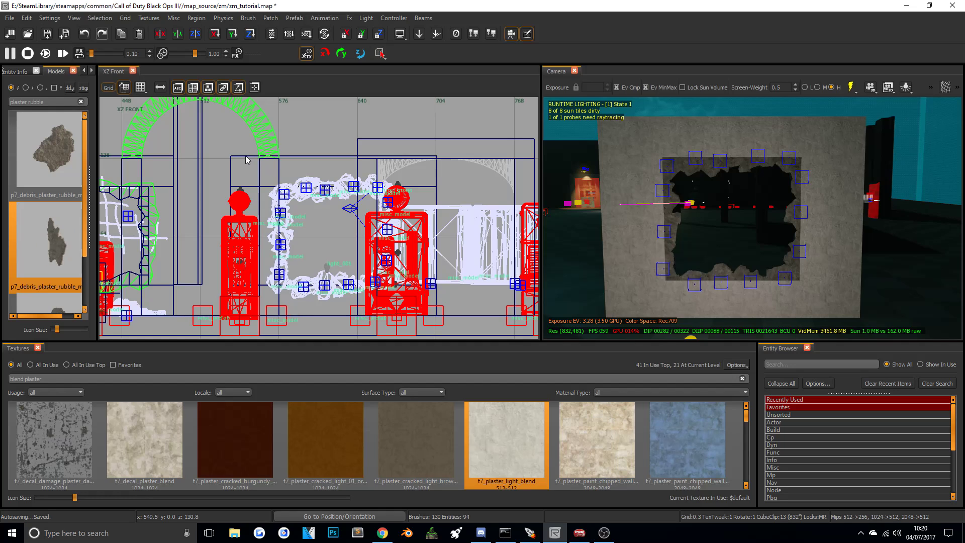
mouse_move(238, 160)
mouse_down()
mouse_move(372, 199)
mouse_move(426, 198)
mouse_up()
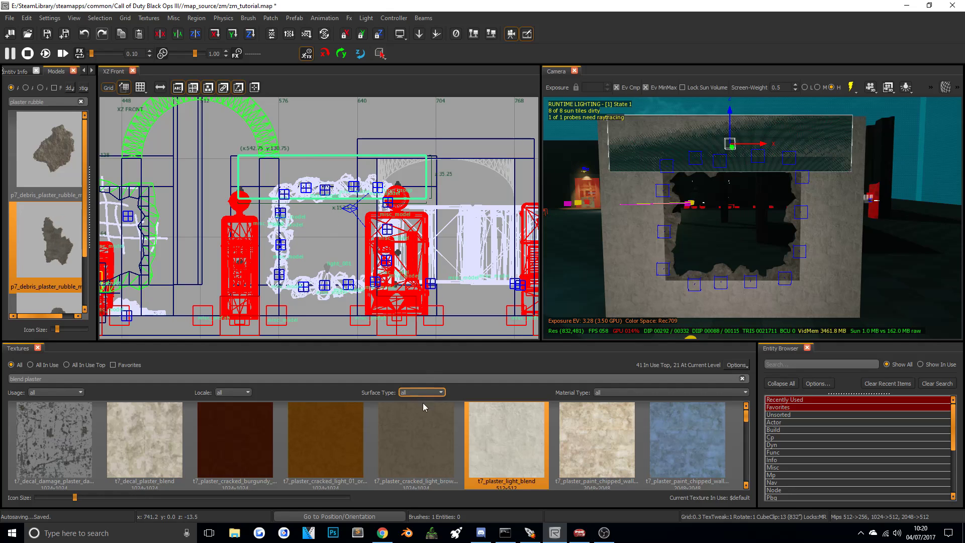
click(509, 422)
mouse_move(762, 209)
right_down()
mouse_move(756, 170)
mouse_move(814, 181)
mouse_move(763, 195)
right_up()
right_click(763, 195)
click(701, 170)
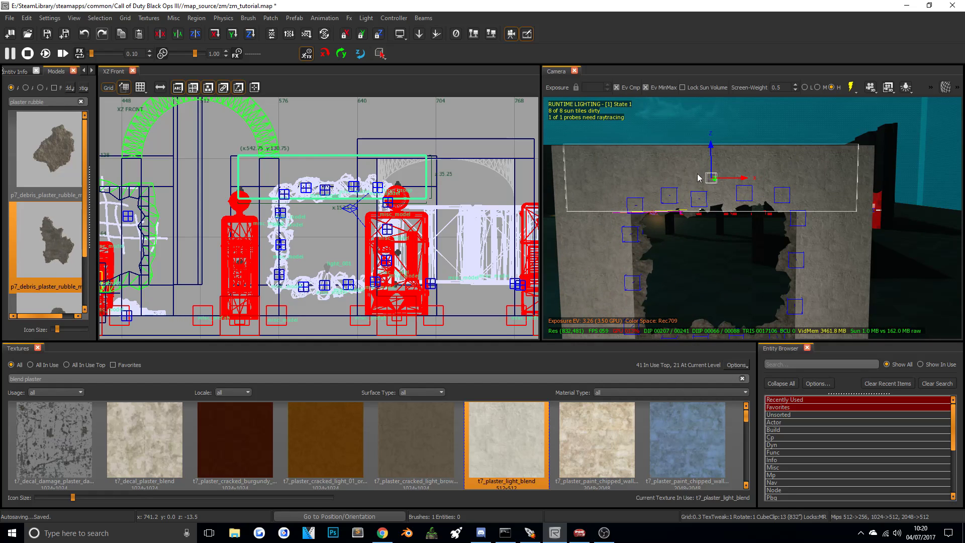
Align the new brush's upper edge with the wall top at Z 130, making the brush 34.5 units high.
scroll(267, 167, up, 6)
drag(190, 166, 187, 179)
mouse_move(772, 207)
right_down()
mouse_move(773, 222)
mouse_move(742, 240)
right_up()
right_click(772, 224)
click(746, 238)
scroll(330, 231, down, 5)
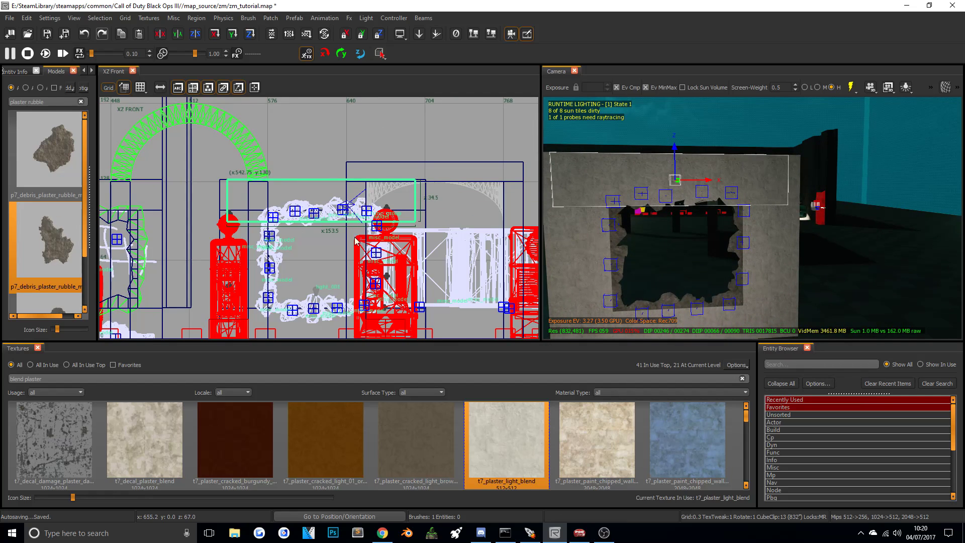
Turn the brush into a simple terrain patch with density 2 by 2.
click(270, 17)
mouse_move(299, 49)
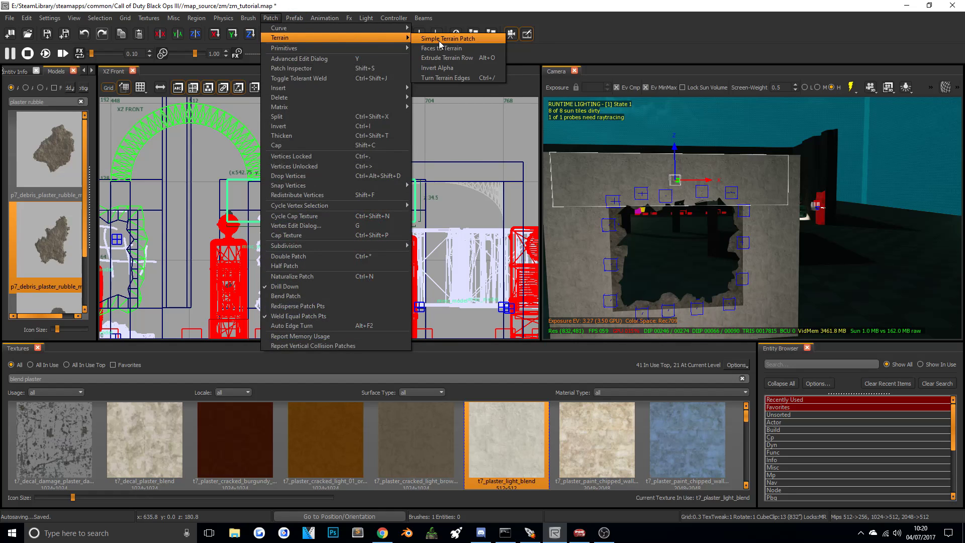
click(439, 41)
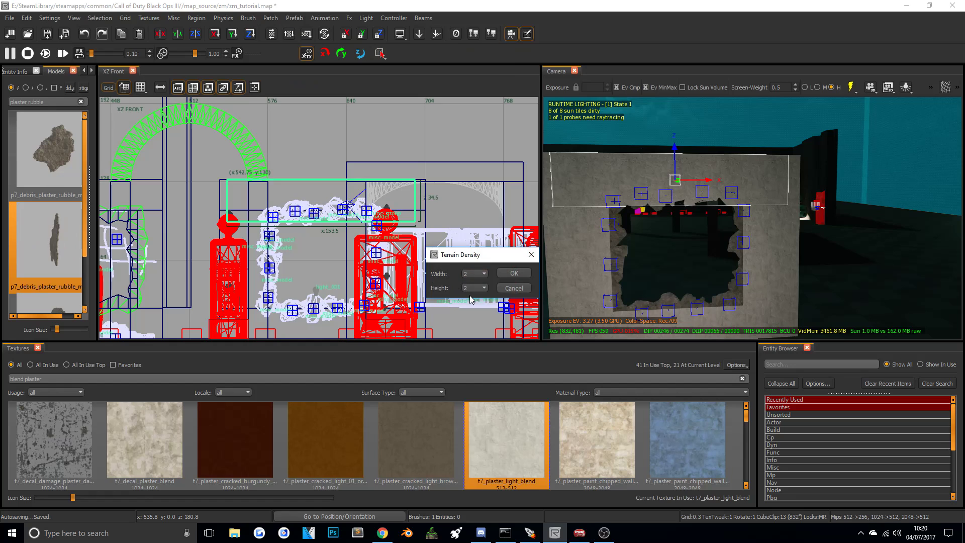
click(514, 273)
Stretch the terrain patch sideways to span the full wall width, with its left edge at X 536.75.
right_drag(850, 175, 841, 185)
drag(424, 210, 433, 227)
scroll(430, 204, up, 6)
scroll(307, 231, down, 6)
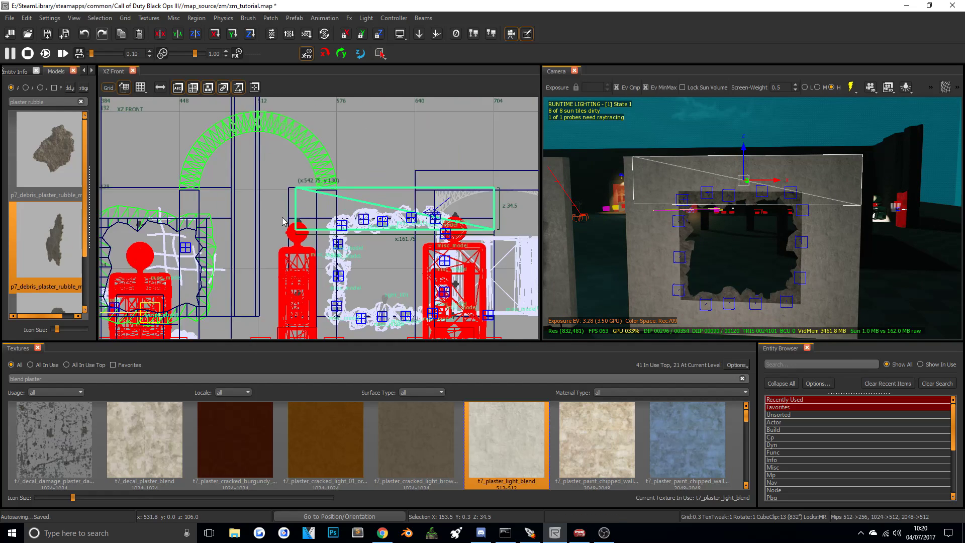
scroll(284, 221, up, 6)
right_drag(332, 248, 275, 254)
scroll(660, 243, down, 3)
right_drag(661, 243, 658, 223)
mouse_move(815, 215)
right_down()
mouse_move(824, 216)
mouse_move(815, 215)
right_up()
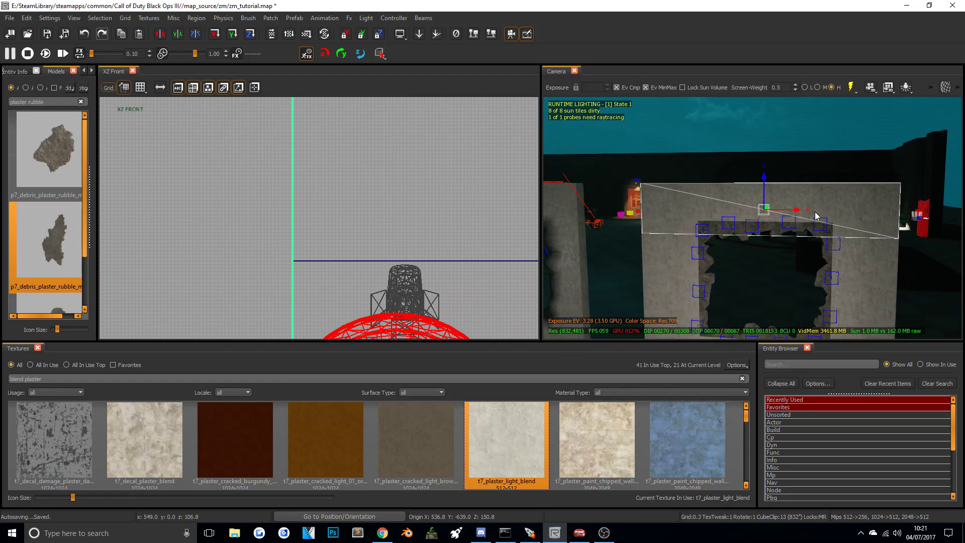
Edit the patch's vertices and insert a horizontal row between its upper and lower edges.
key(v)
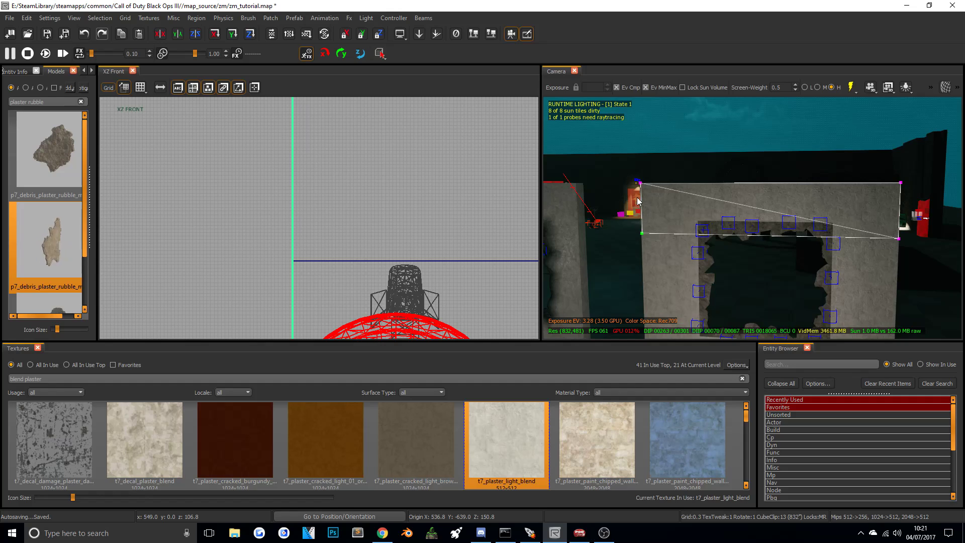
drag(628, 173, 665, 255)
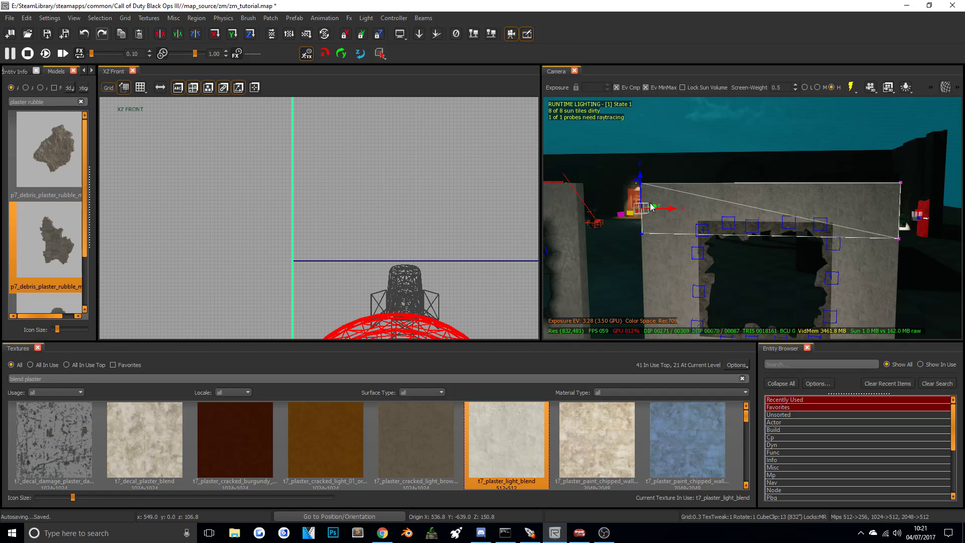
drag(651, 206, 651, 206)
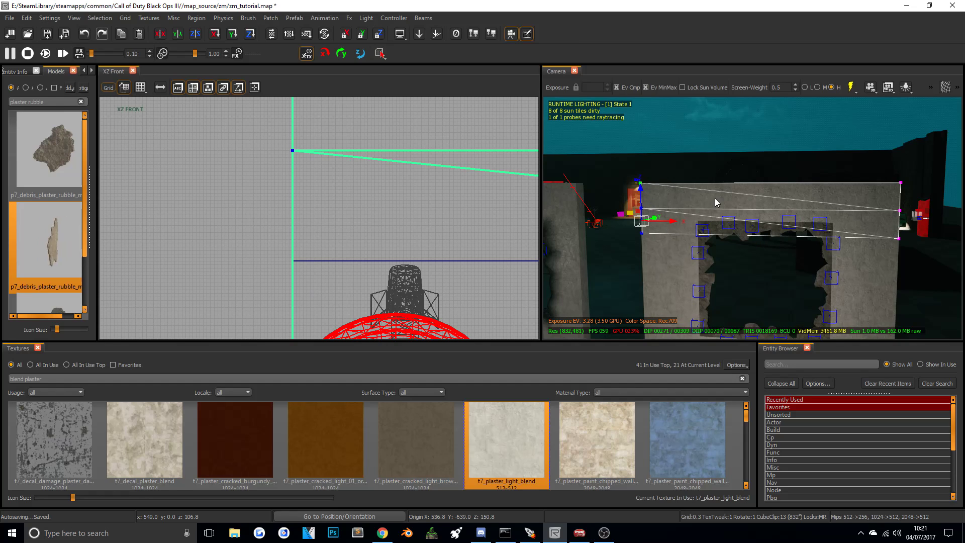
key(Escape)
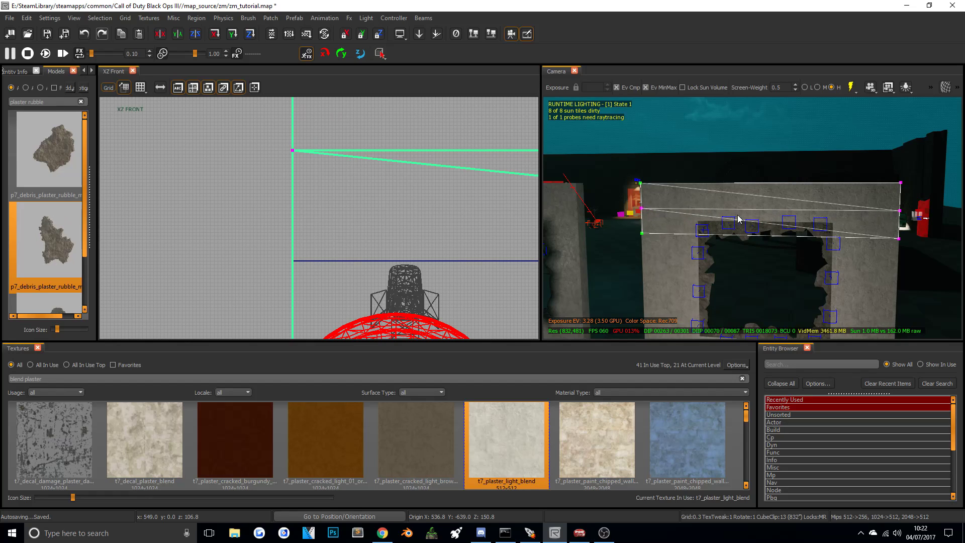
Move the middle vertex row down to line up with the opening's upper edge and the wall's left edge.
scroll(733, 220, up, 5)
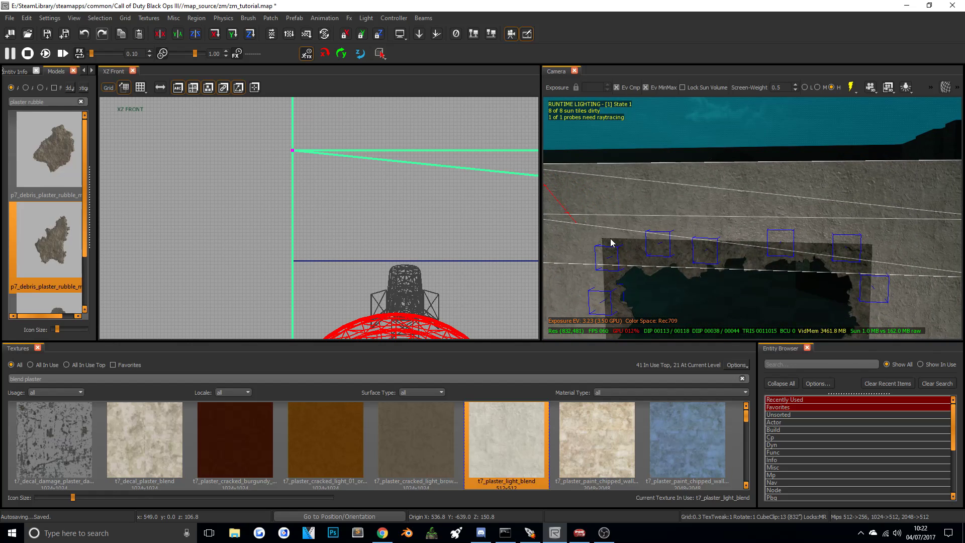
scroll(735, 236, down, 5)
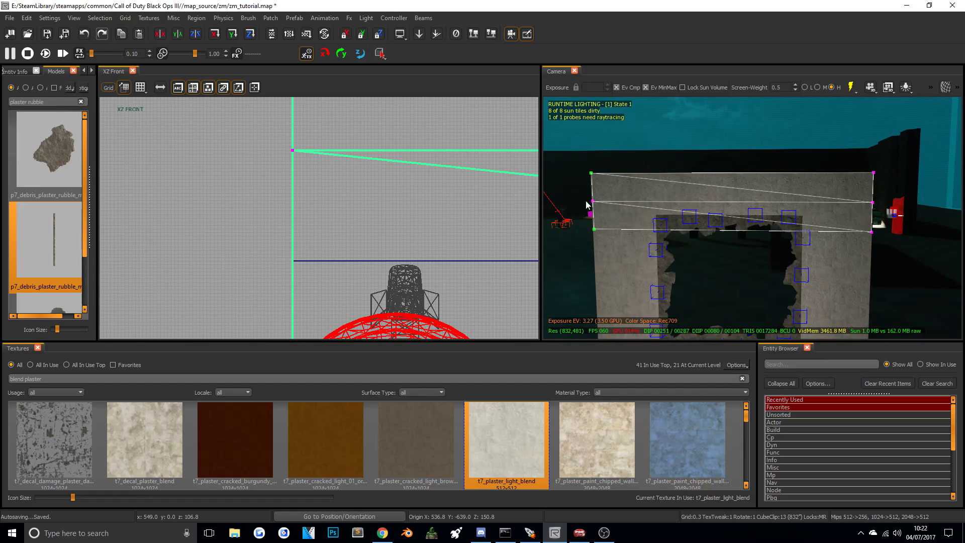
scroll(442, 182, down, 4)
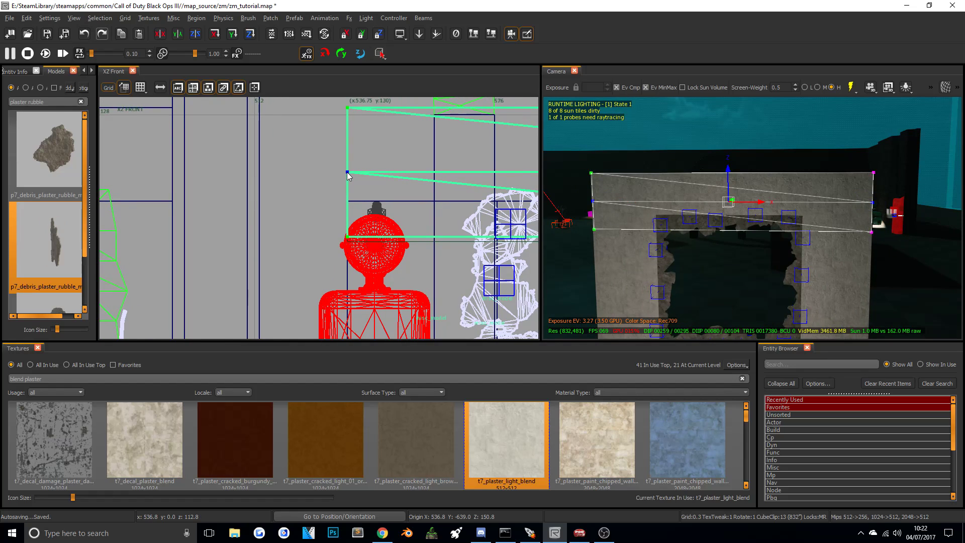
drag(347, 172, 348, 201)
scroll(347, 201, up, 5)
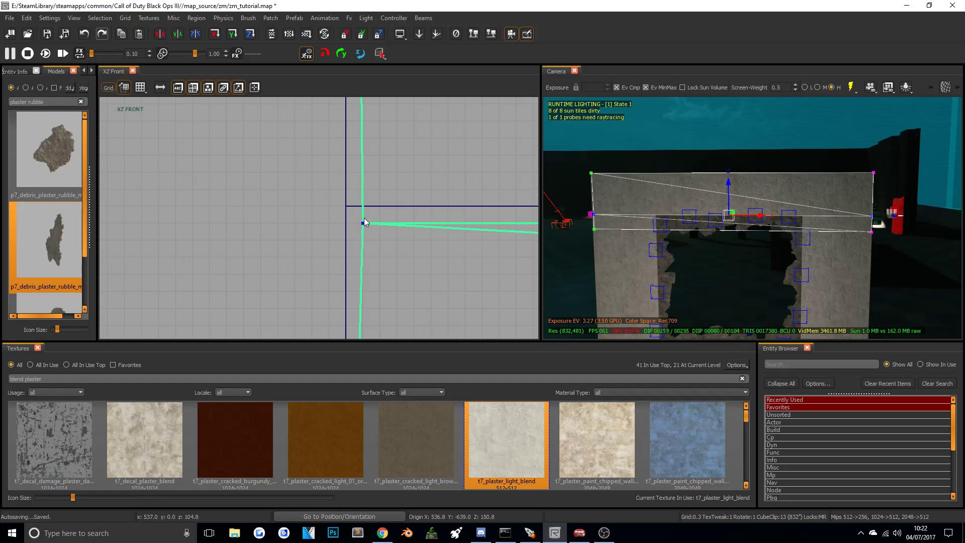
key(w)
mouse_move(727, 237)
right_down()
mouse_move(736, 231)
mouse_move(749, 244)
mouse_move(745, 186)
mouse_move(712, 184)
mouse_move(722, 201)
mouse_move(730, 172)
right_up()
key(s)
key(w)
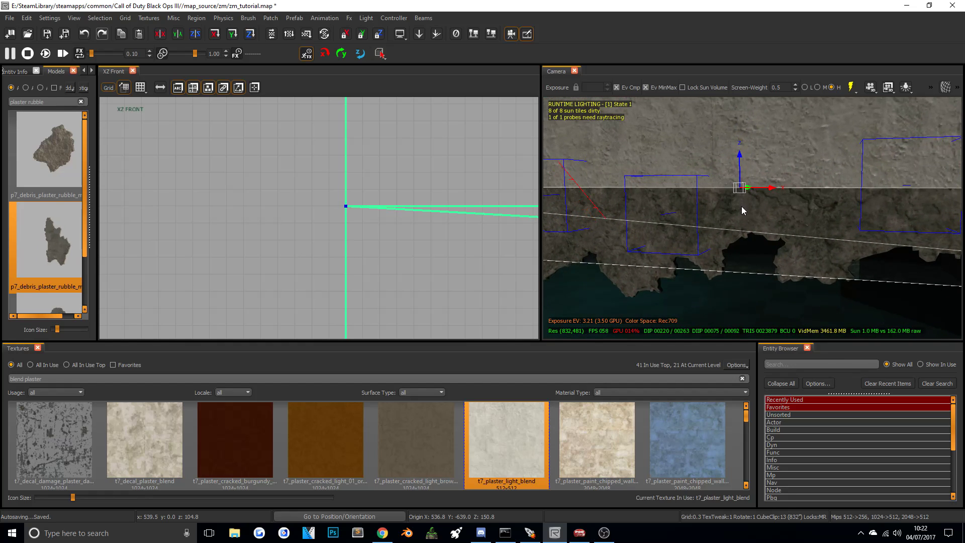
Position the terrain patch flush against the wall face at Y -639.75 in the top view.
key(s)
right_drag(734, 189, 557, 220)
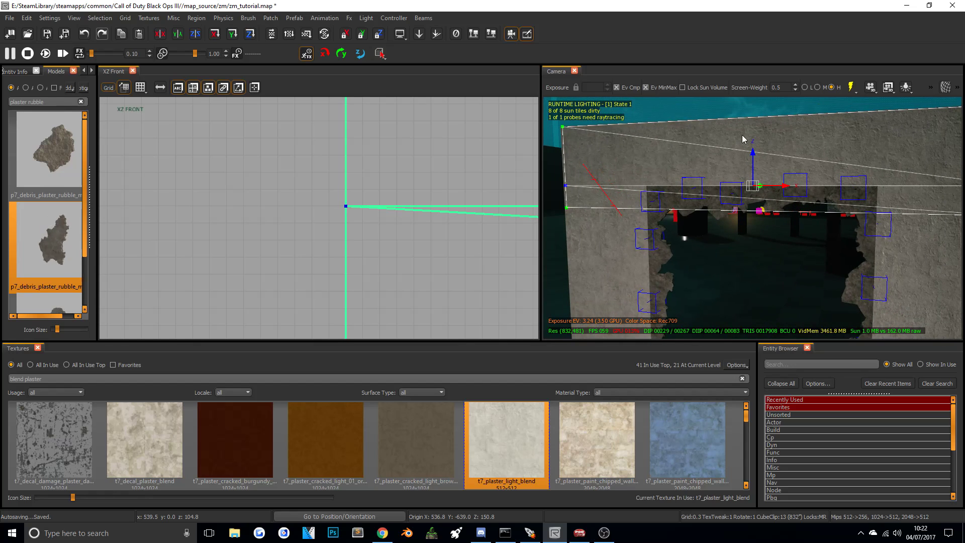
right_drag(730, 189, 811, 234)
key(ctrl+Tab)
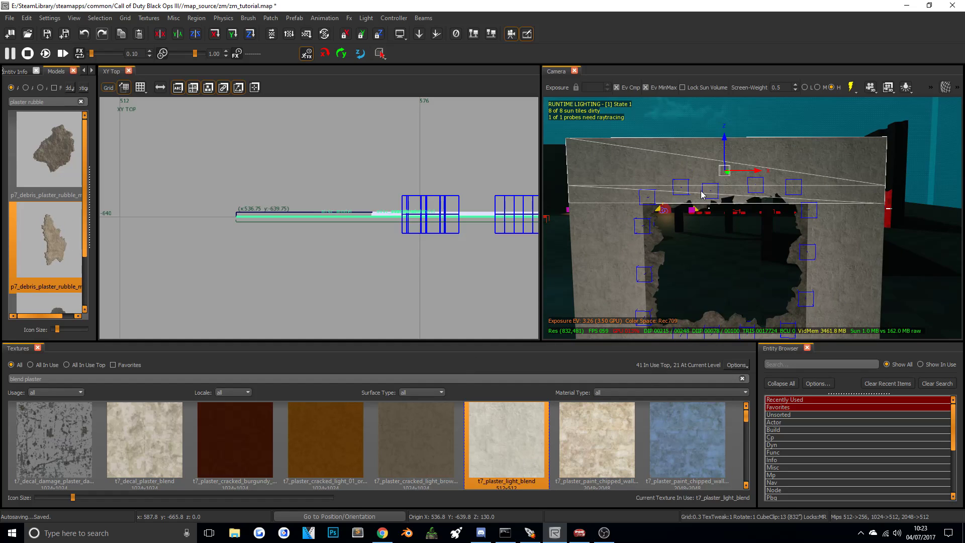
mouse_move(745, 212)
right_down()
mouse_move(734, 216)
mouse_move(746, 211)
right_up()
Insert vertical vertex columns at the patch's centre and in the middle of its left half.
key(v)
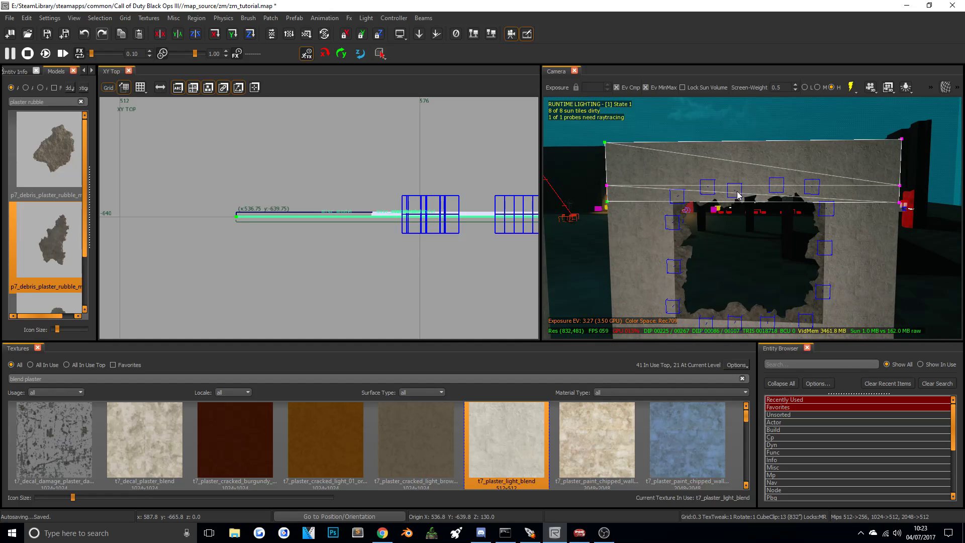
right_drag(736, 194, 759, 190)
right_click(758, 190)
click(574, 165)
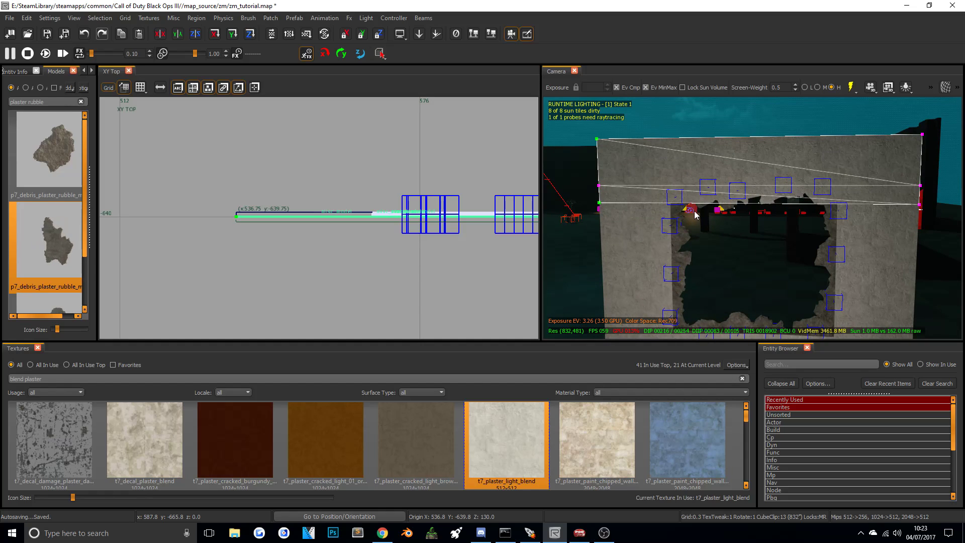
drag(583, 129, 938, 162)
key(shift+x)
key(shift+x)
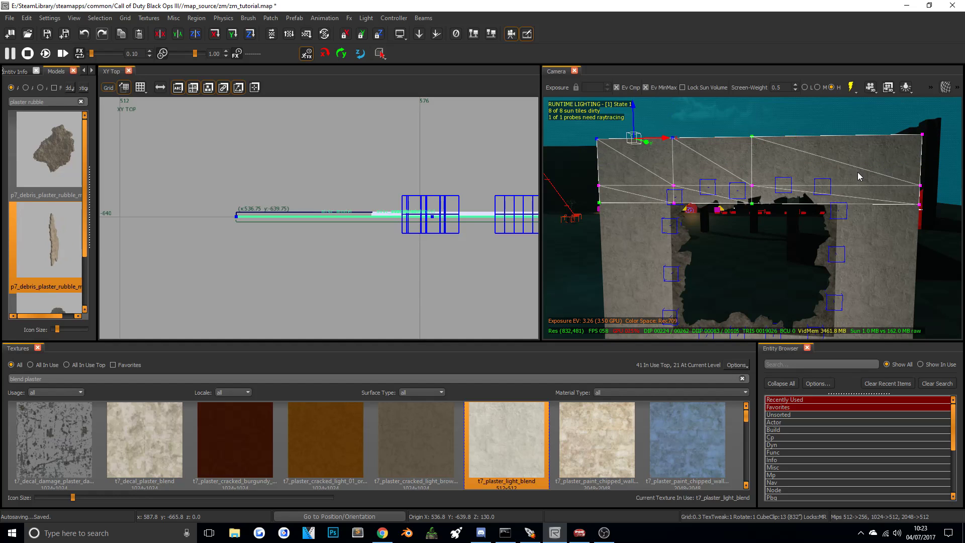
Keep splitting the remaining sections with vertex columns until the patch has eight equal divisions across its width.
key(shift+x)
drag(665, 118, 764, 165)
key(shift+x)
drag(748, 124, 933, 152)
key(shift+x)
key(shift+x)
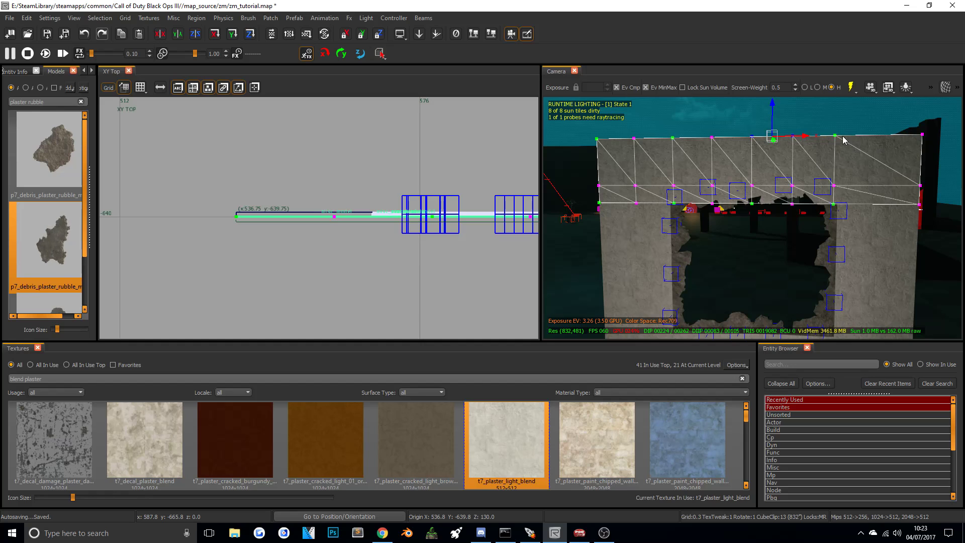
drag(830, 130, 934, 159)
key(shift+x)
scroll(835, 256, up, 8)
scroll(648, 234, down, 9)
click(661, 227)
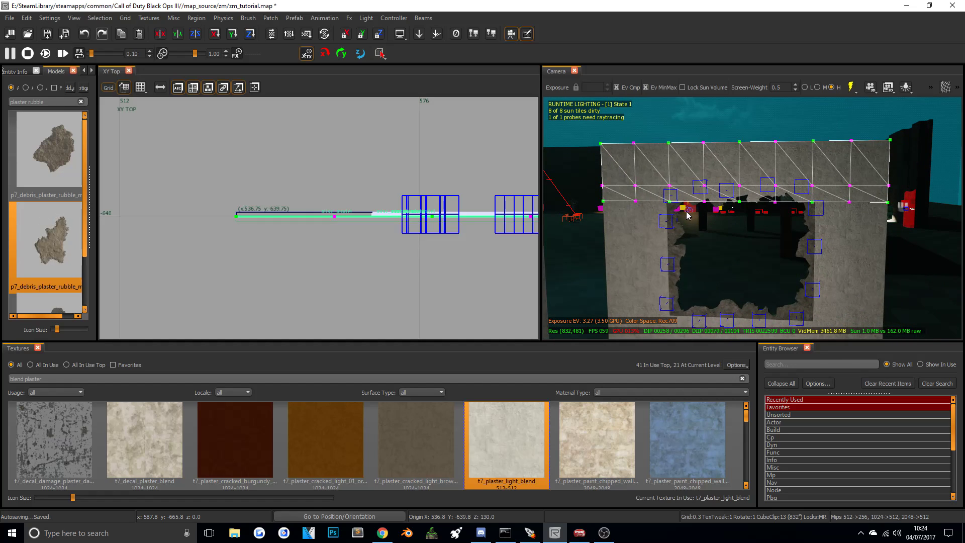
Select the patch's top vertex row, enlarge the side pane, and set the row's alpha to 0 in vertex color/alpha editing.
drag(585, 136, 899, 161)
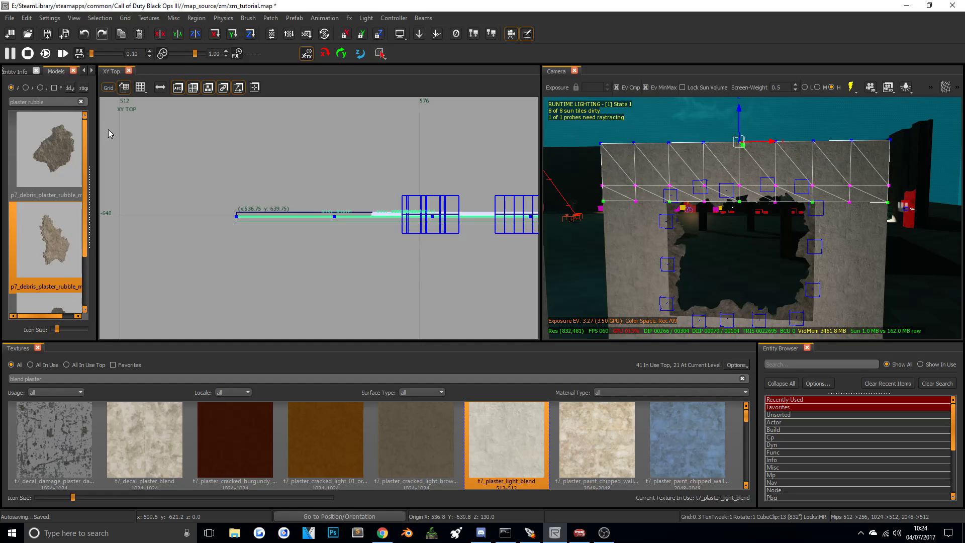
drag(97, 129, 289, 134)
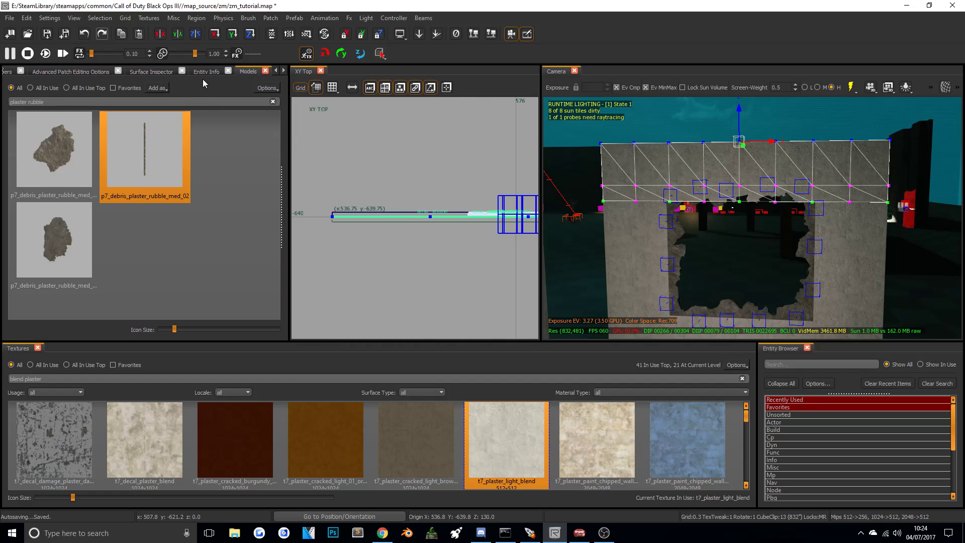
scroll(203, 74, down, 5)
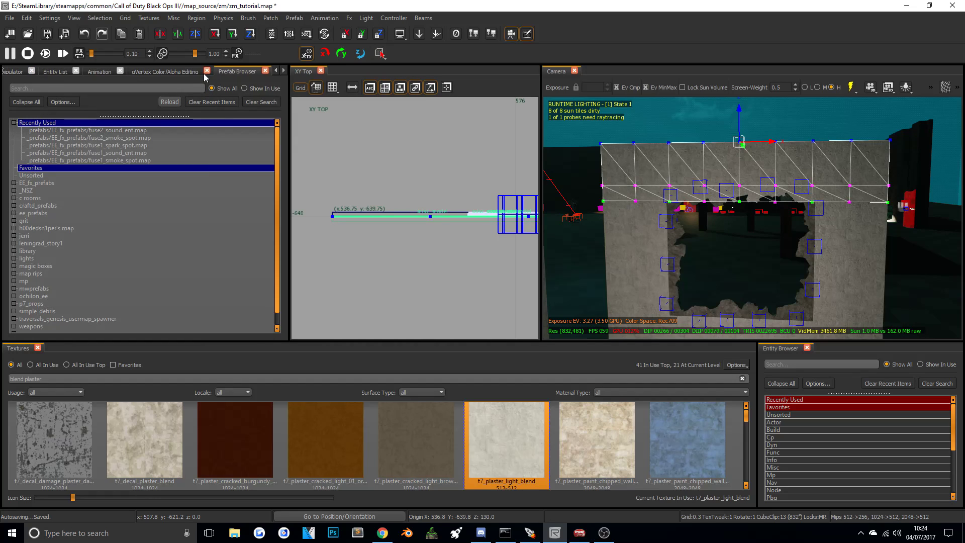
click(150, 72)
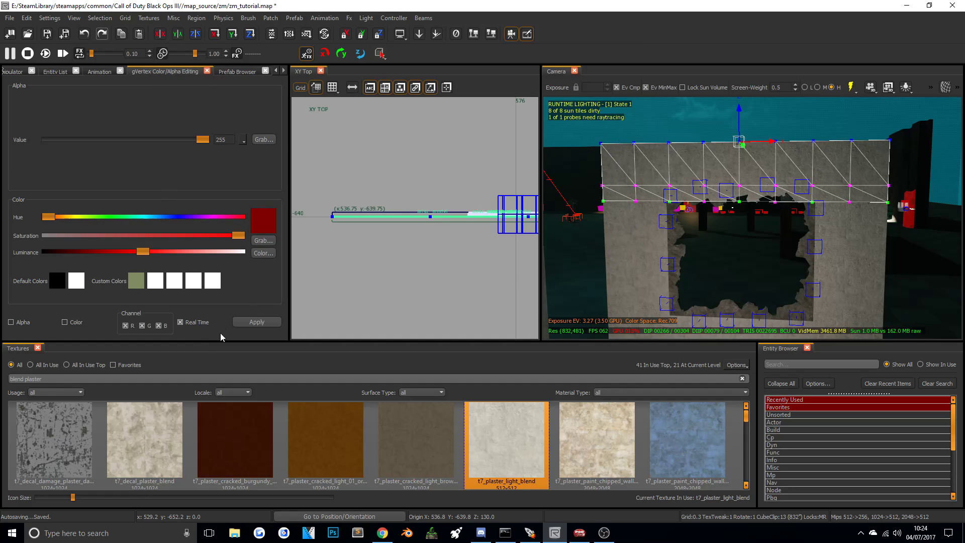
click(11, 322)
drag(199, 143, 144, 146)
drag(22, 153, 1, 146)
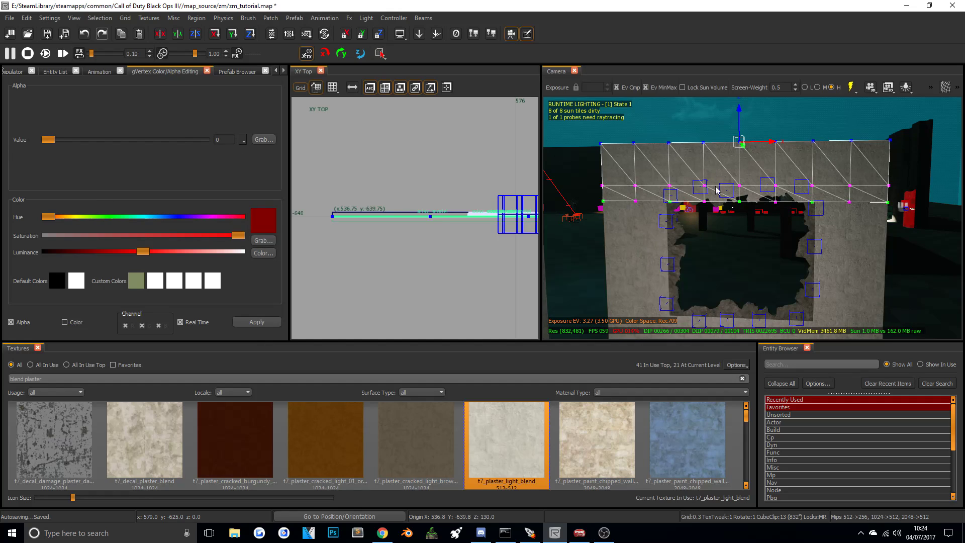
Apply alpha 0 to the patch's top vertex row and to its bottom vertex row, and deselect the patch.
drag(47, 140, 3, 140)
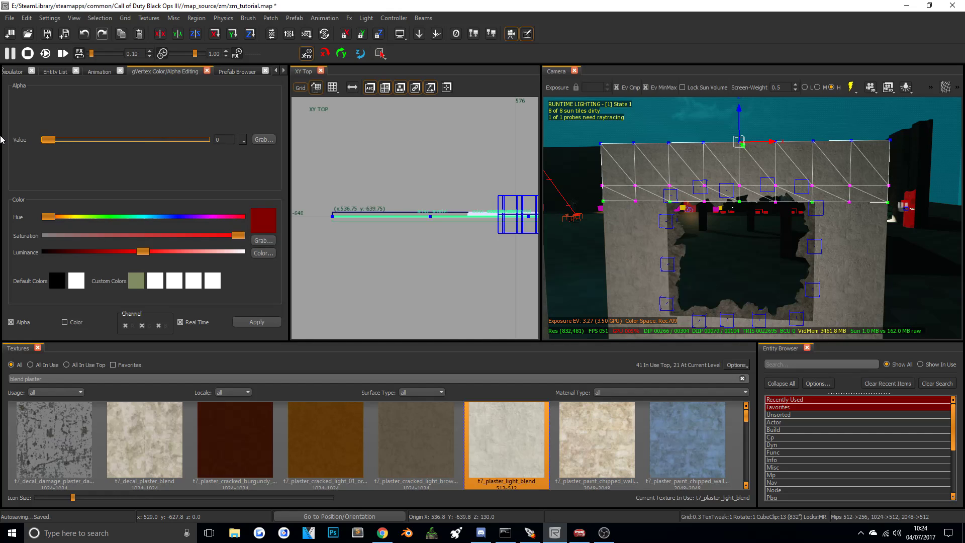
click(257, 322)
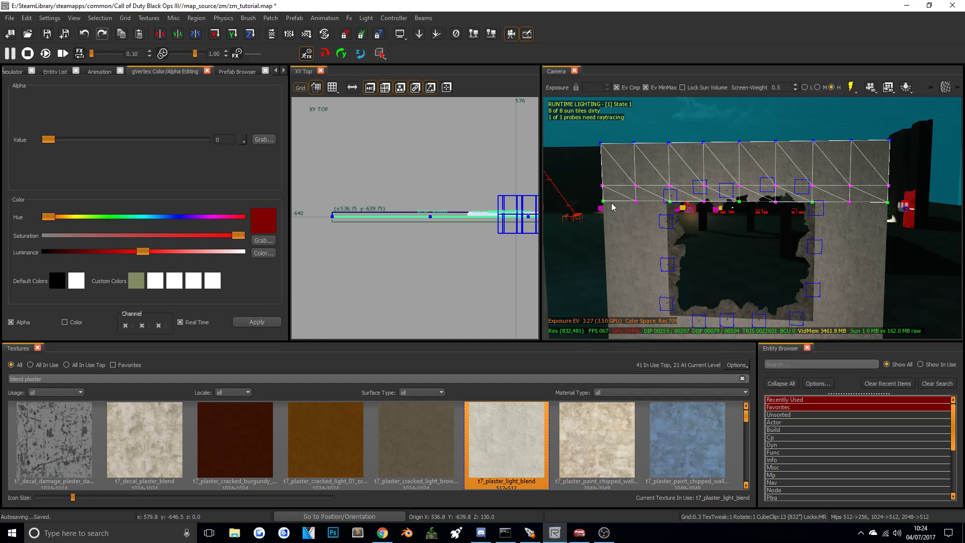
drag(592, 194, 920, 240)
click(246, 322)
mouse_move(777, 308)
right_down()
mouse_move(779, 266)
mouse_move(766, 281)
mouse_move(759, 203)
mouse_move(787, 181)
right_up()
key(Escape)
Reselect the t7_plaster_light_blend patch for vertex editing and raise two neighbouring bottom-edge vertices above the opening.
right_click(780, 155)
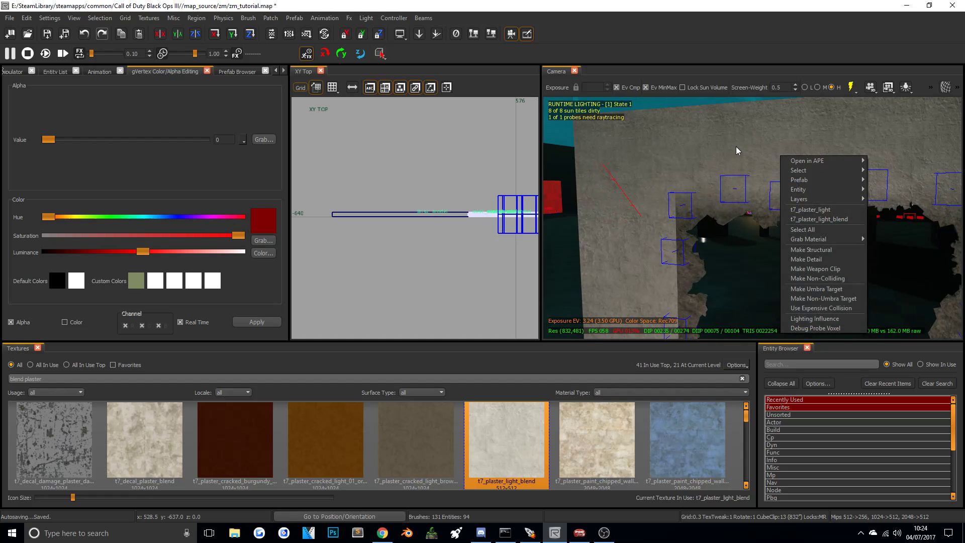
click(802, 219)
mouse_move(801, 216)
right_down()
mouse_move(797, 204)
mouse_move(688, 187)
right_up()
mouse_move(724, 240)
right_down()
mouse_move(738, 256)
mouse_move(730, 242)
right_up()
key(v)
click(727, 229)
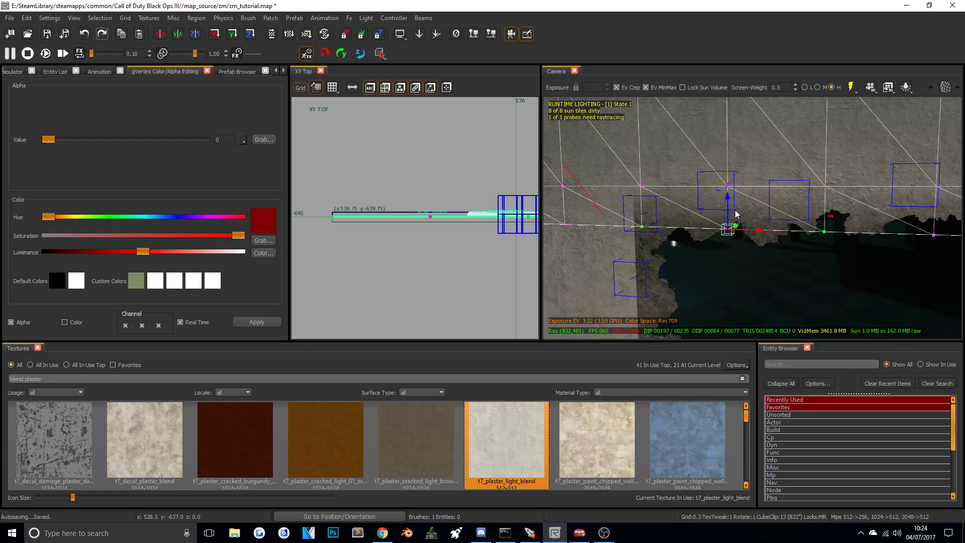
drag(727, 197, 727, 173)
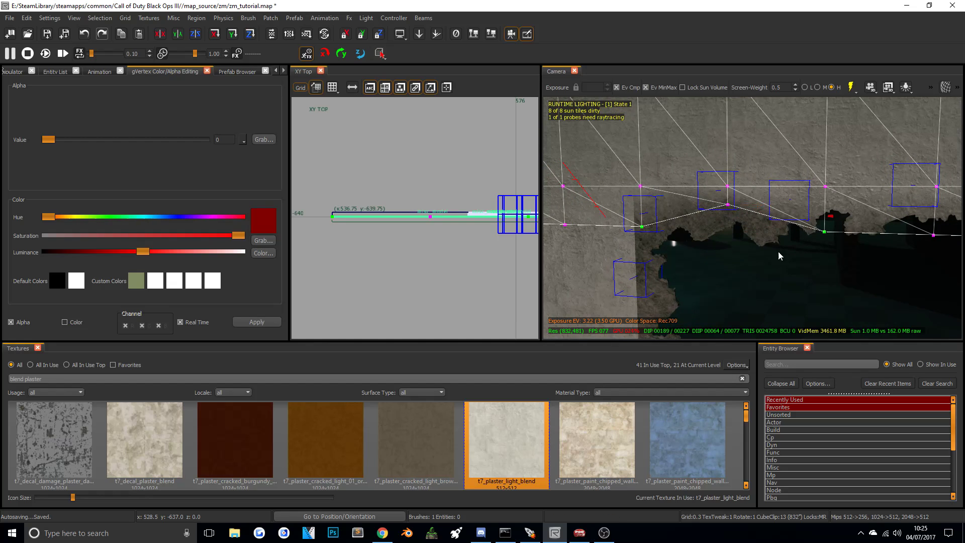
drag(847, 254, 846, 252)
click(824, 230)
drag(826, 201, 825, 165)
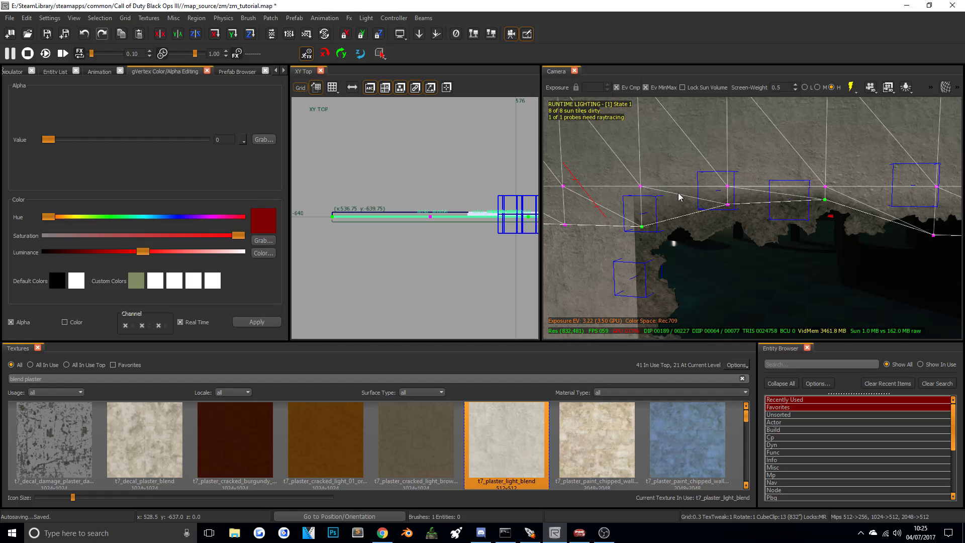
Raise the bottom-edge vertices over the opening's right half and shift the outermost one inward near the upper-right corner.
right_drag(760, 220, 709, 215)
click(718, 218)
drag(720, 189, 717, 165)
key(Escape)
drag(799, 236, 800, 237)
drag(790, 188, 789, 169)
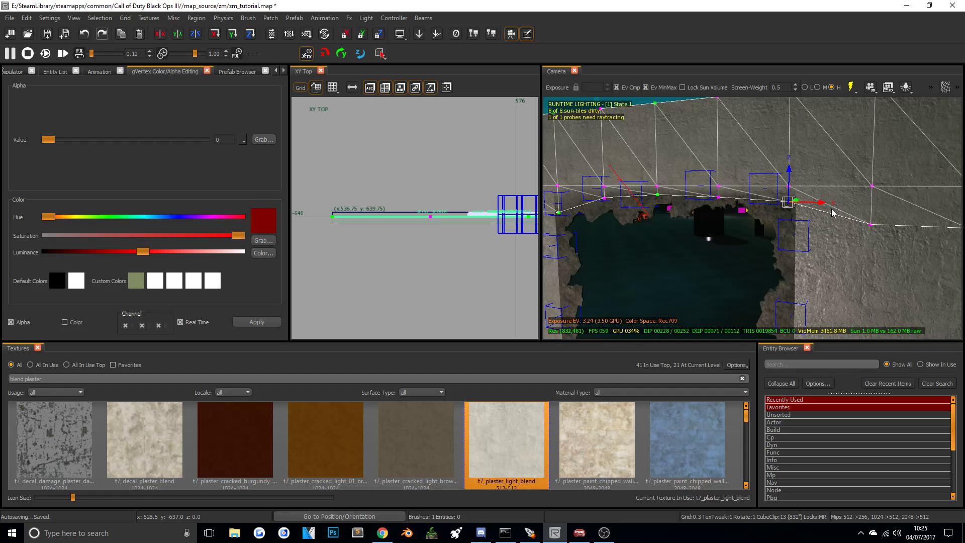
drag(822, 204, 800, 204)
drag(767, 173, 766, 181)
right_drag(760, 231, 736, 250)
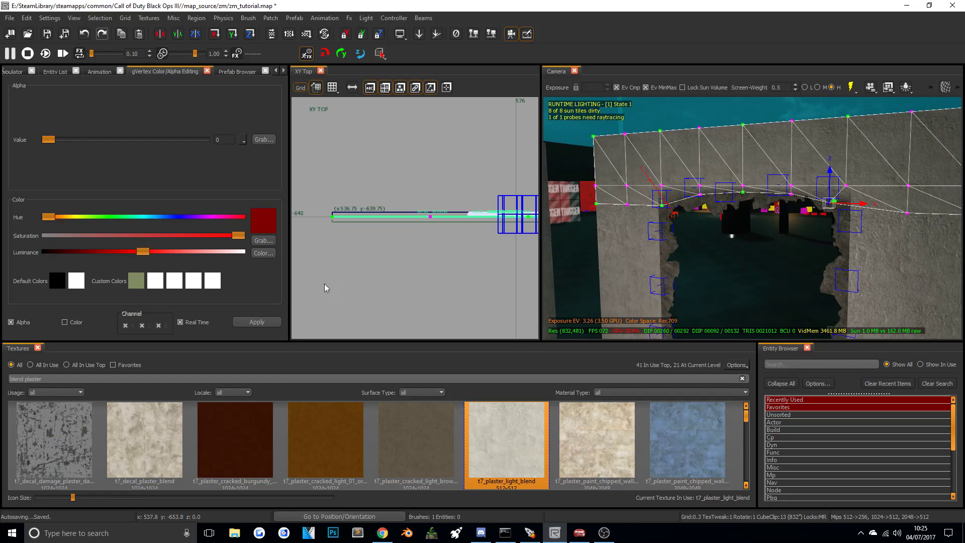
Deselect the patch and inspect the plaster blend along the hole's upper edge, up close and from a distance.
click(515, 455)
key(Escape)
key(Escape)
right_drag(785, 234, 845, 219)
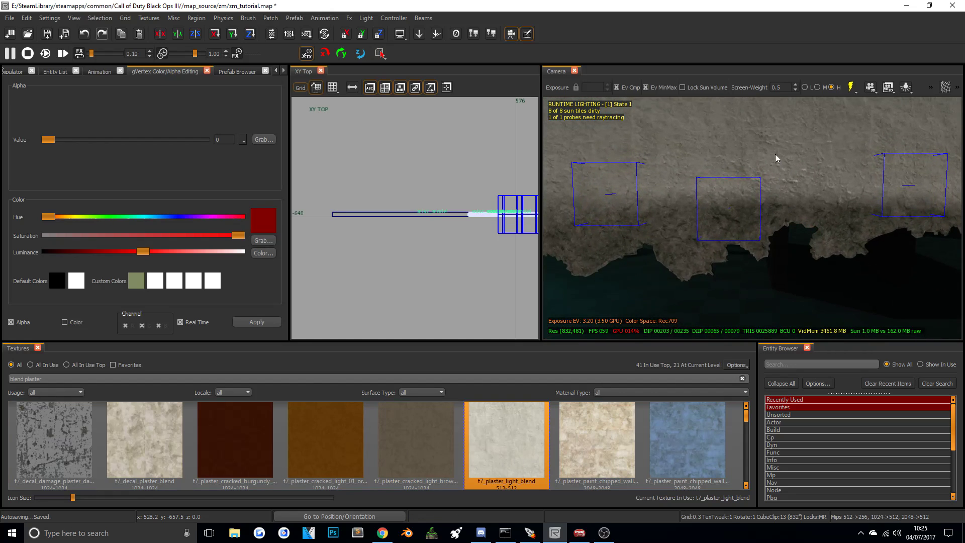
right_drag(745, 167, 783, 131)
right_drag(687, 163, 724, 130)
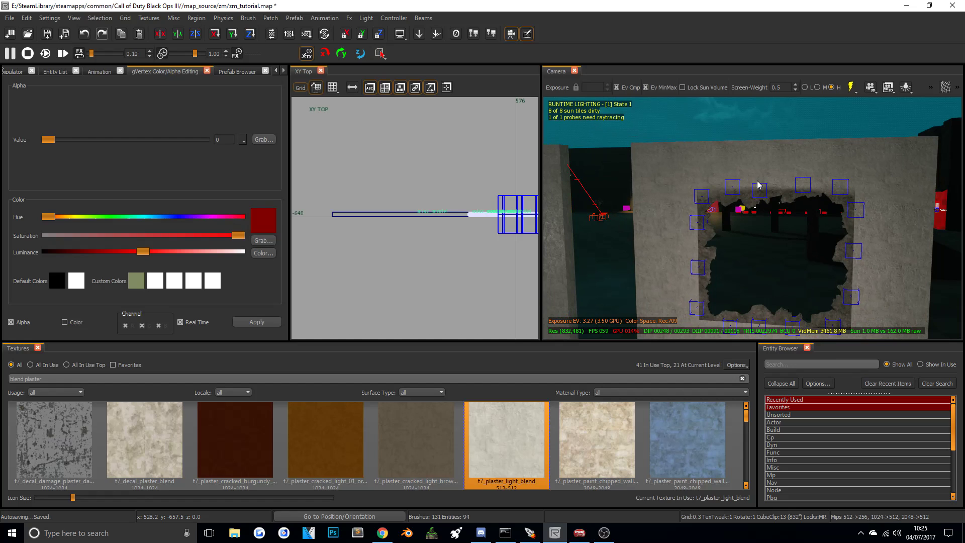
right_drag(845, 244, 844, 244)
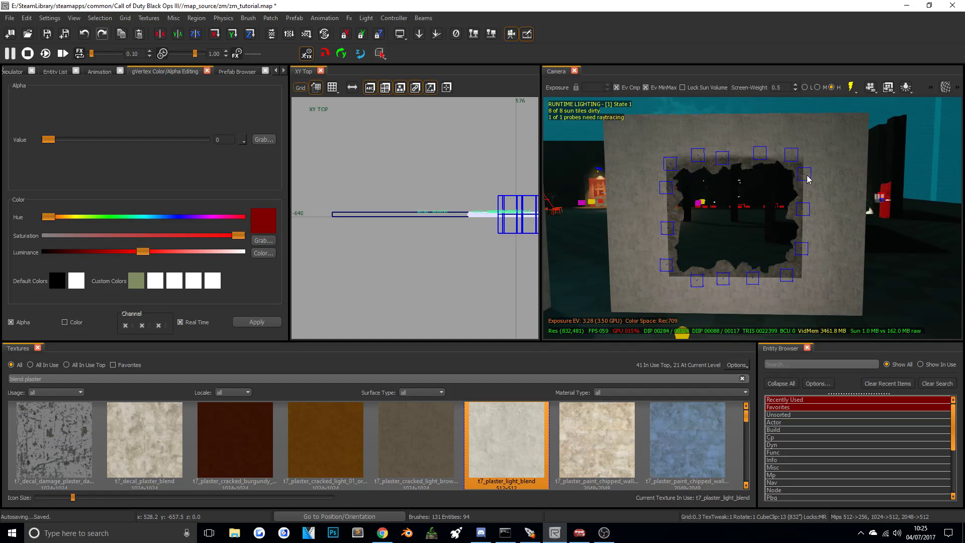
Reselect the plaster patch above the opening and show its vertices for editing.
click(786, 130)
key(v)
mouse_move(786, 130)
right_down()
mouse_move(777, 135)
mouse_move(802, 162)
right_up()
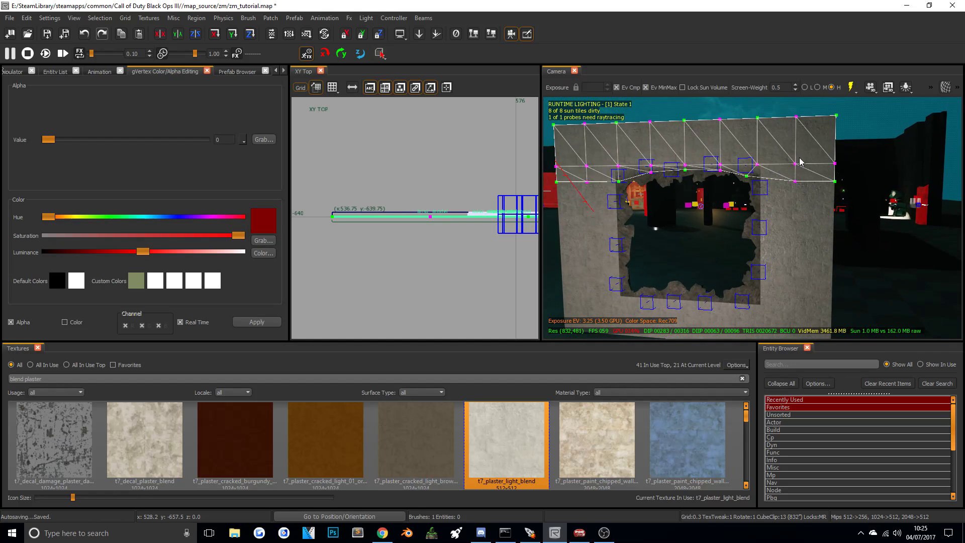
click(796, 165)
mouse_move(796, 167)
mouse_down()
mouse_move(784, 170)
mouse_move(798, 169)
mouse_up()
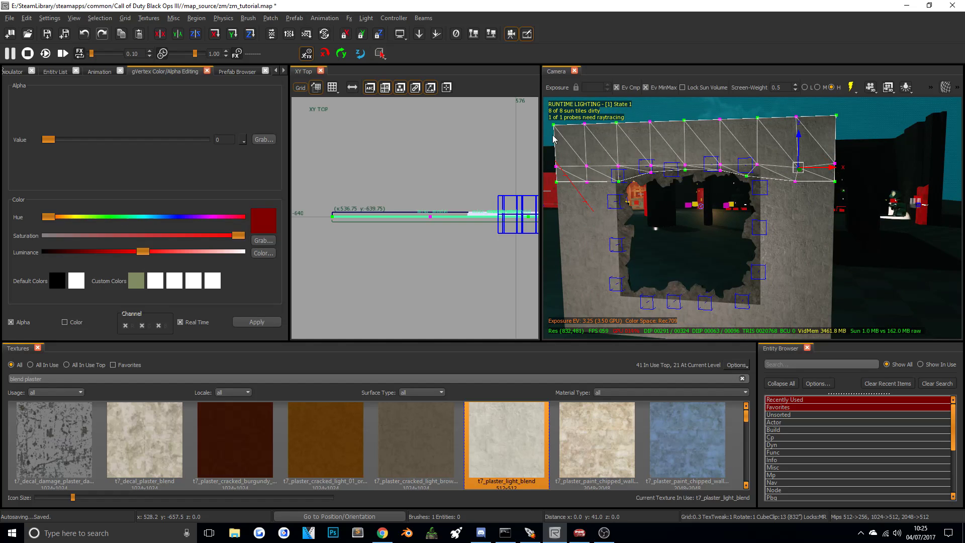
click(9, 18)
click(26, 28)
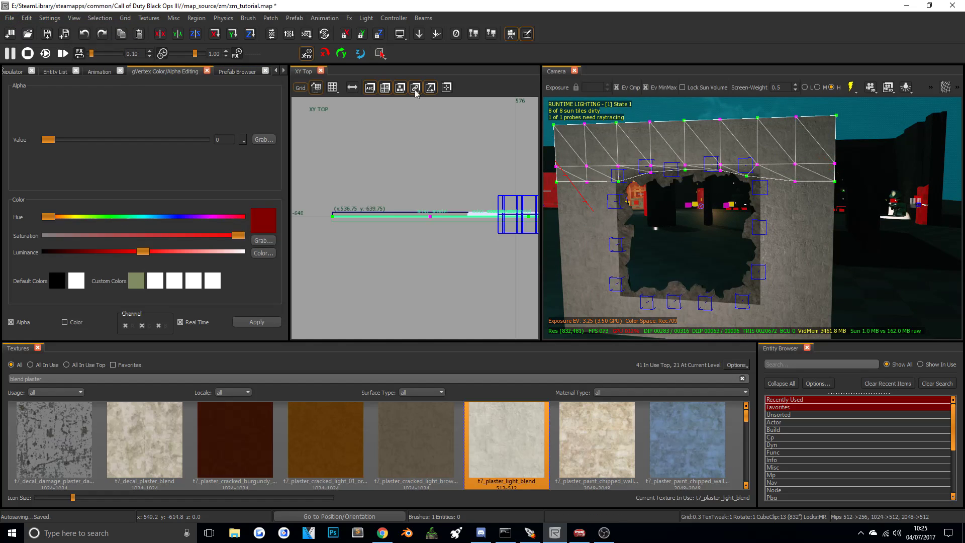
In the XZ Front view, move the second-to-last middle-row vertex at the patch's right end to the opening's upper-right corner.
key(ctrl+Tab)
scroll(418, 215, down, 7)
right_drag(422, 225, 387, 202)
click(795, 164)
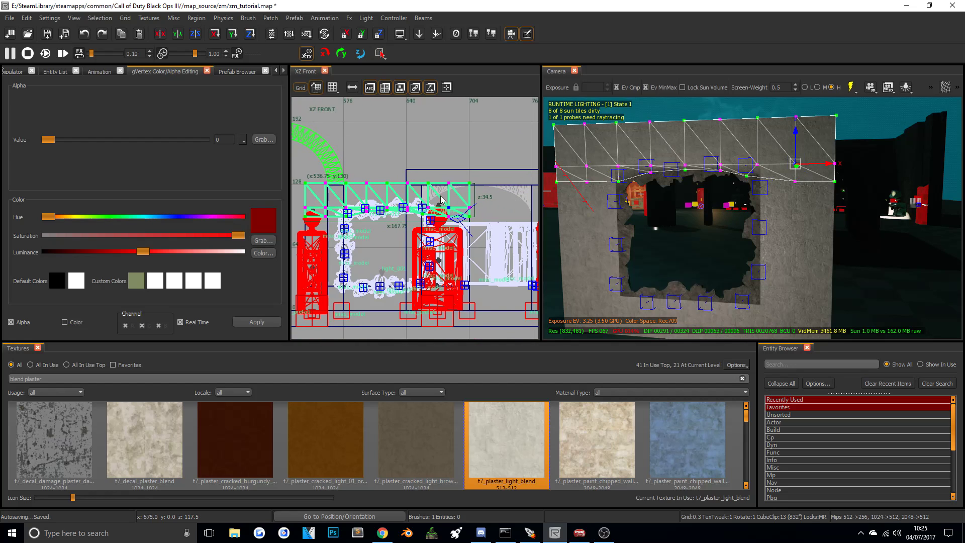
scroll(455, 191, up, 4)
drag(465, 196, 400, 220)
scroll(409, 232, up, 5)
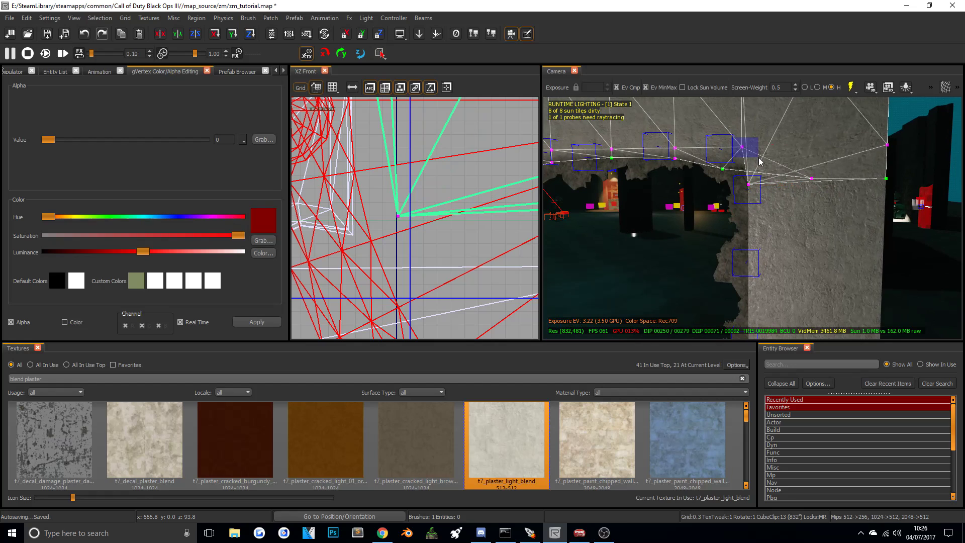
Move the neighbouring middle-row vertex right until it lines up with the opening's right edge.
scroll(377, 162, down, 6)
scroll(375, 148, up, 4)
right_drag(374, 147, 382, 178)
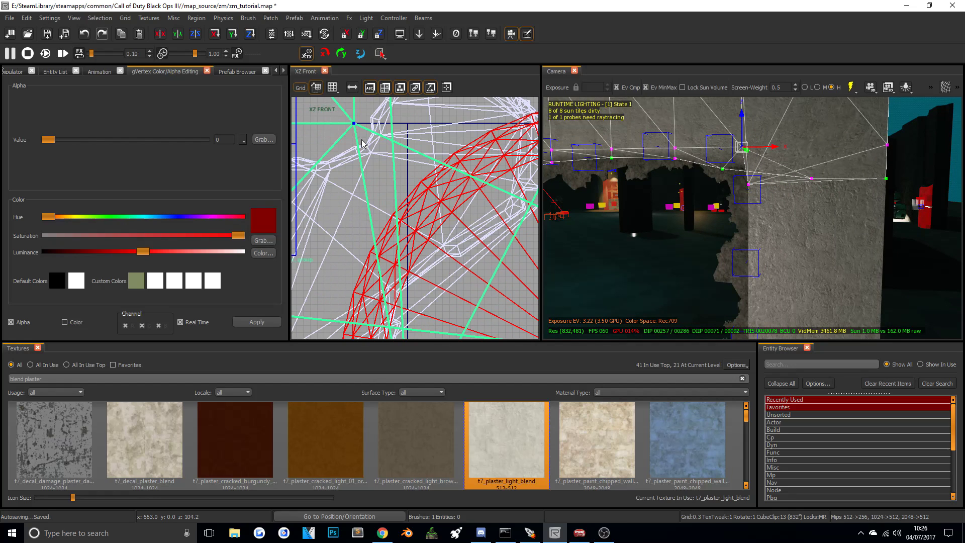
drag(354, 124, 412, 127)
Reselect the t7_plaster_light_blend patch for vertex editing and select its vertex at the opening's upper-right corner.
right_drag(750, 193, 768, 168)
right_click(767, 157)
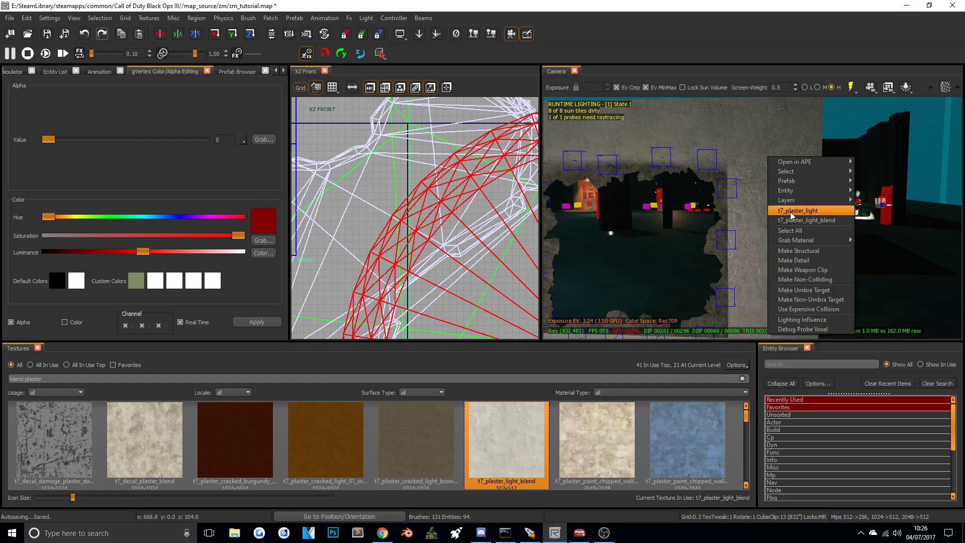
click(790, 210)
right_click(749, 166)
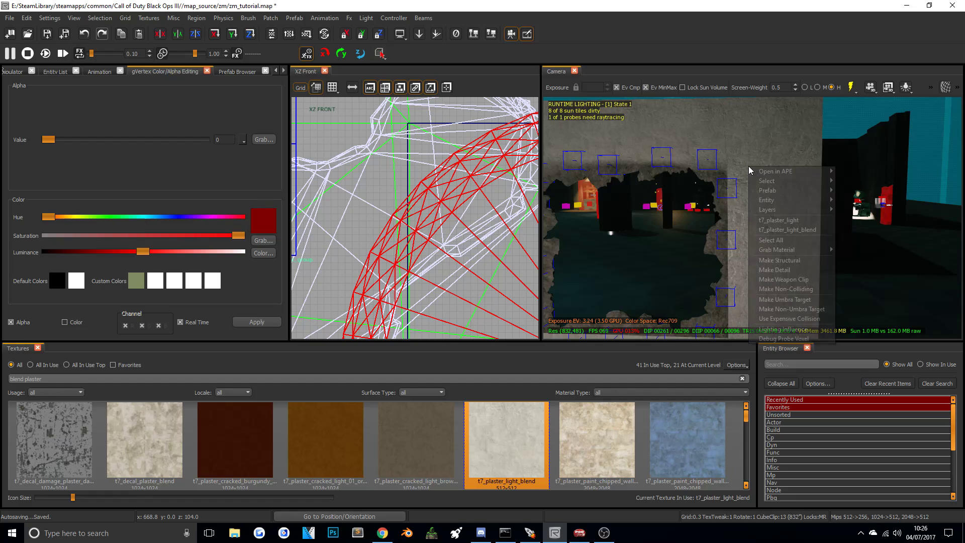
click(782, 243)
click(724, 189)
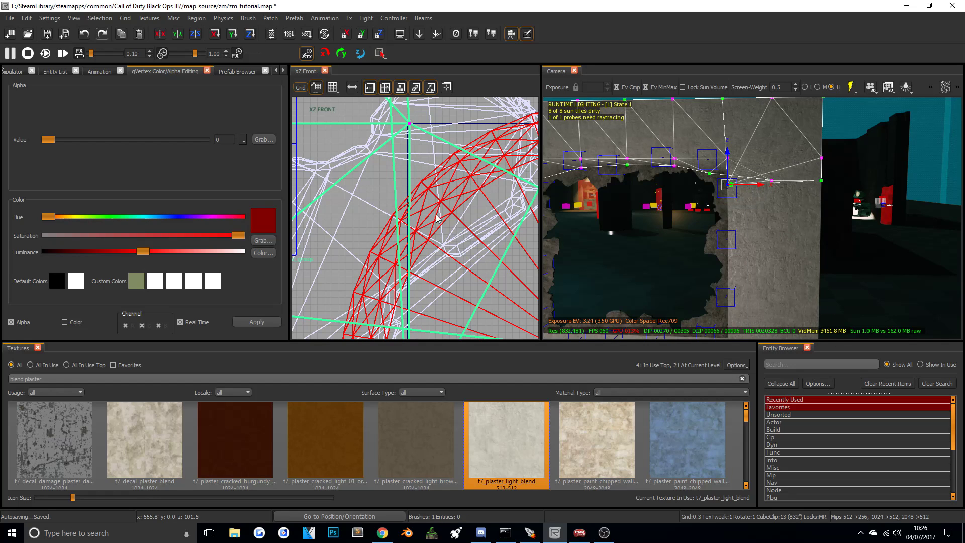
scroll(447, 227, down, 4)
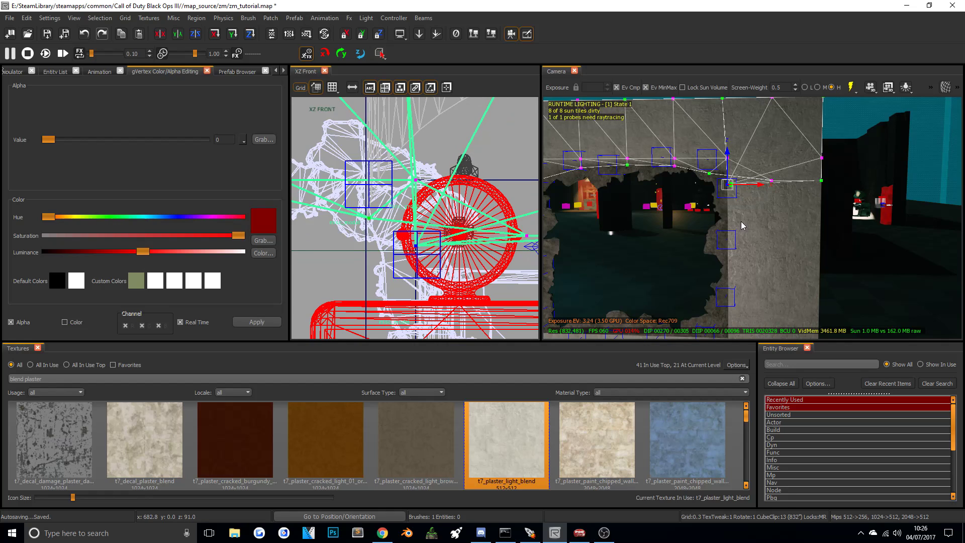
click(772, 180)
drag(771, 180, 747, 200)
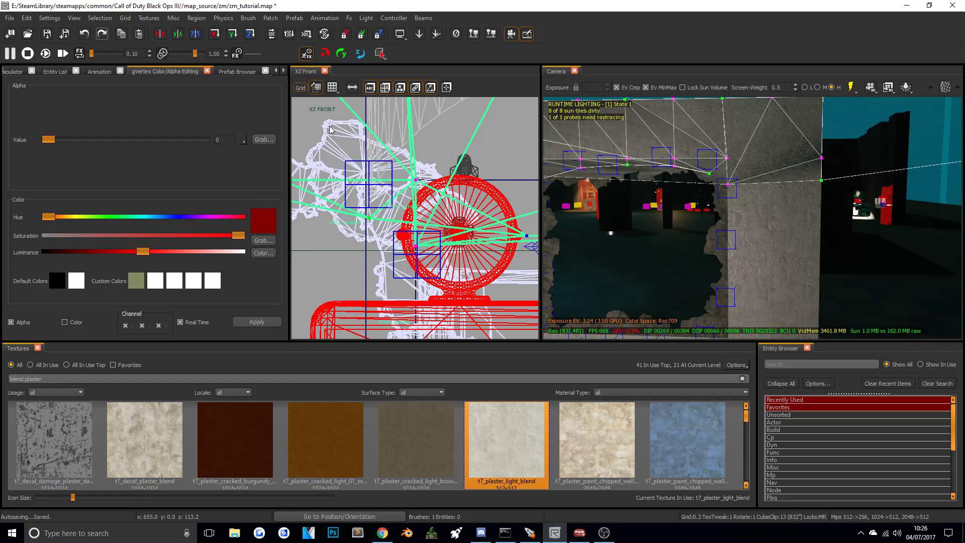
click(26, 18)
click(37, 24)
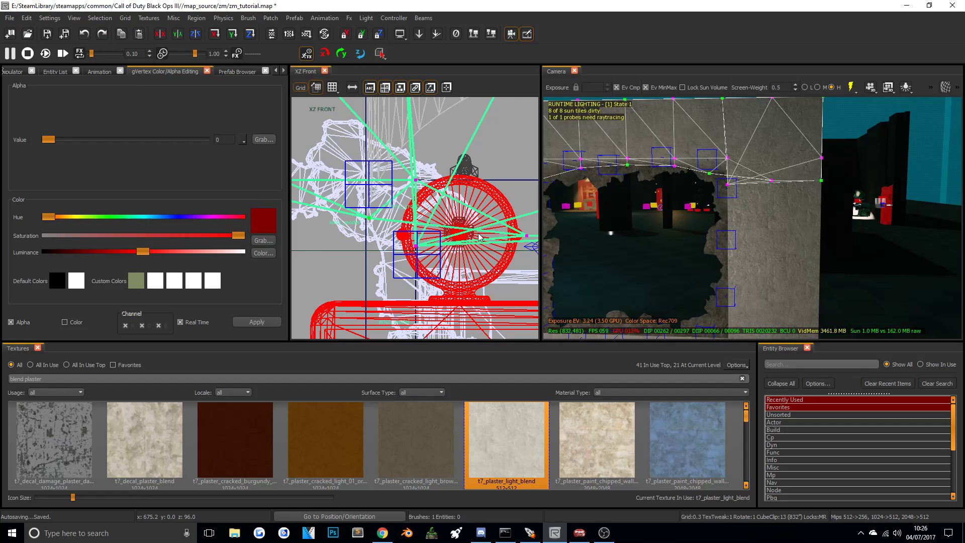
Move the bottom-edge vertex beside the opening's upper-right corner onto the rubble edge and pull the patch's right-end vertices inward.
scroll(480, 236, down, 1)
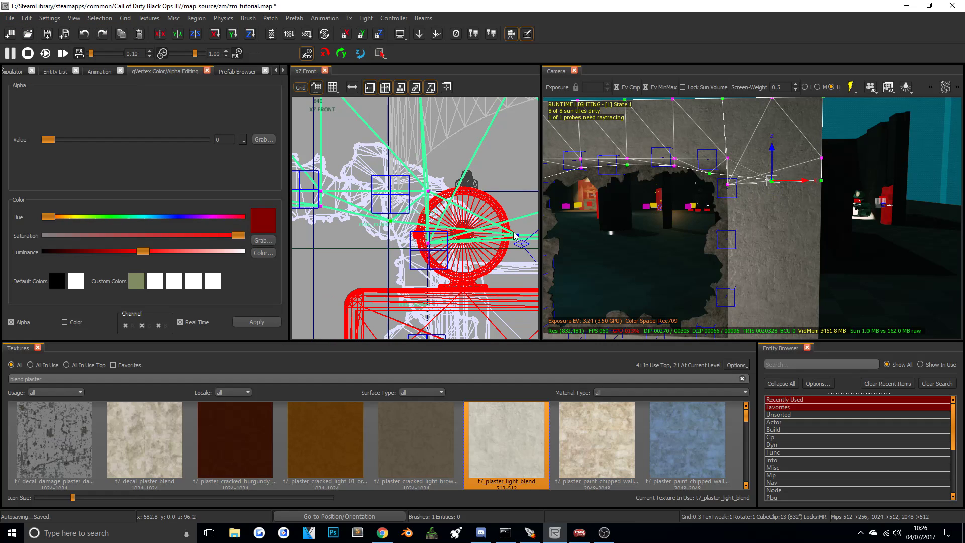
drag(517, 239, 415, 281)
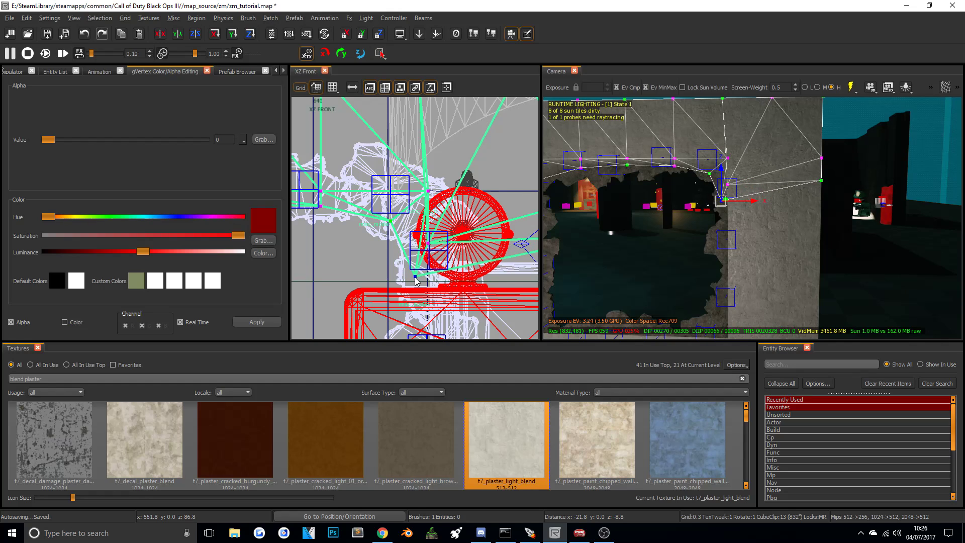
click(820, 181)
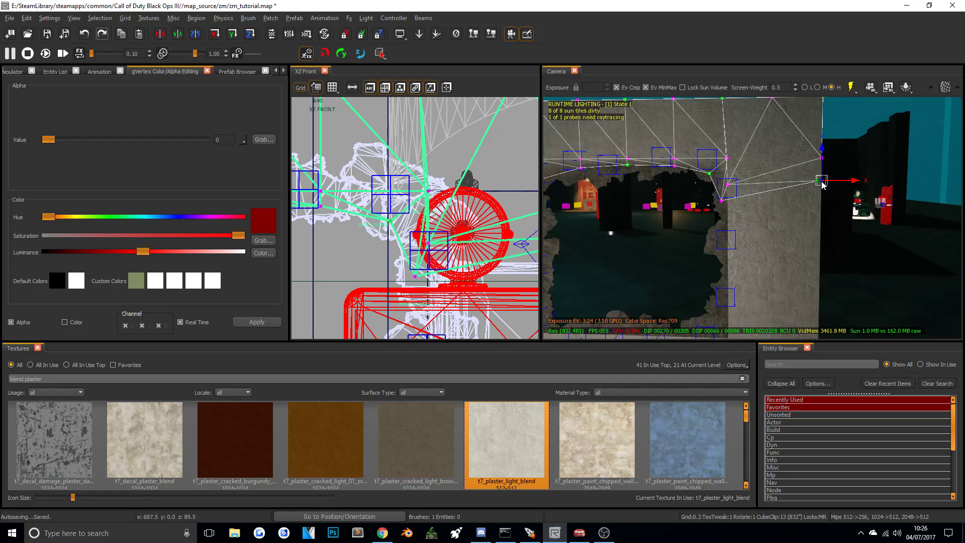
scroll(454, 222, down, 3)
drag(495, 236, 355, 170)
Lower vertices along the left half of the patch's top edge in the front view to make its outline uneven.
right_drag(379, 227, 561, 231)
drag(463, 135, 428, 169)
click(370, 157)
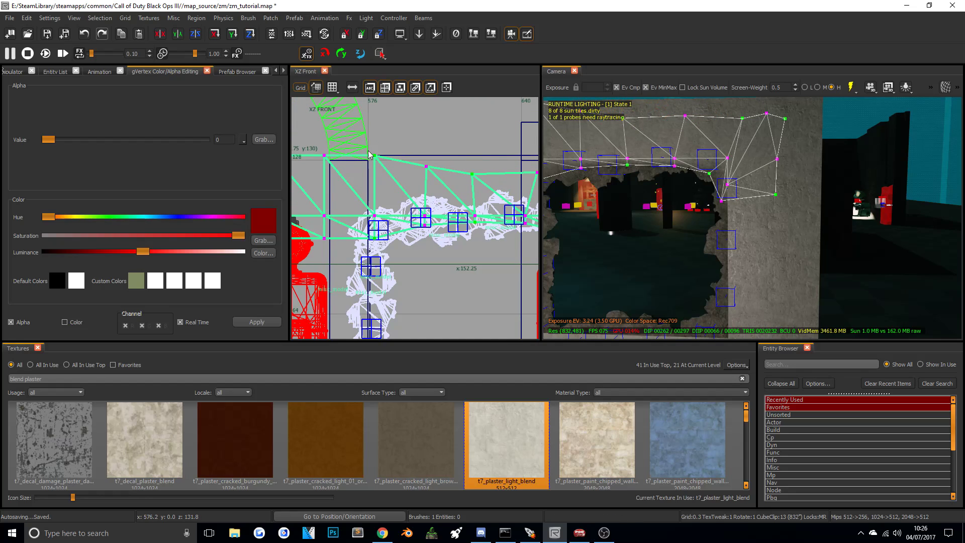
drag(371, 157, 371, 172)
Pull the left-end column's vertices inward in the front view to round off the patch's left side.
right_drag(367, 159, 503, 160)
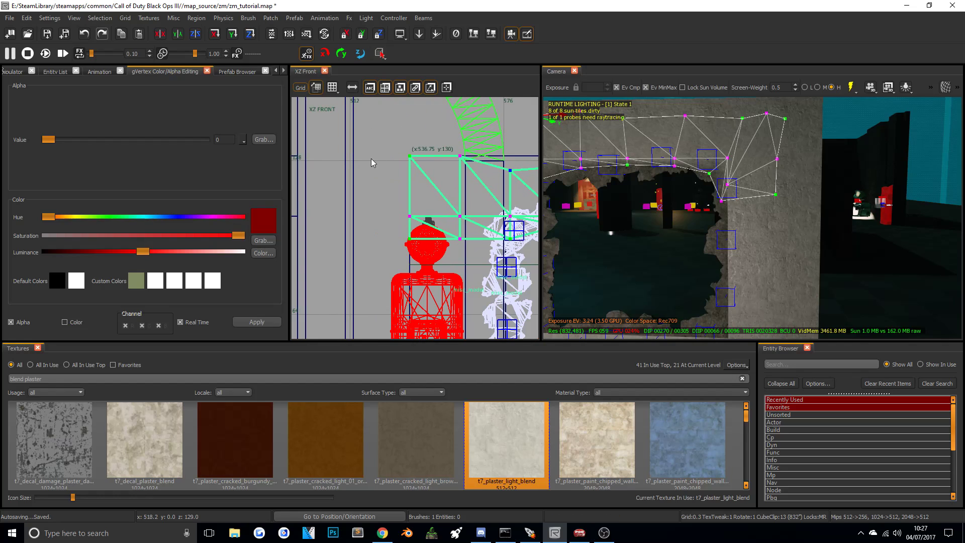
drag(410, 159, 428, 221)
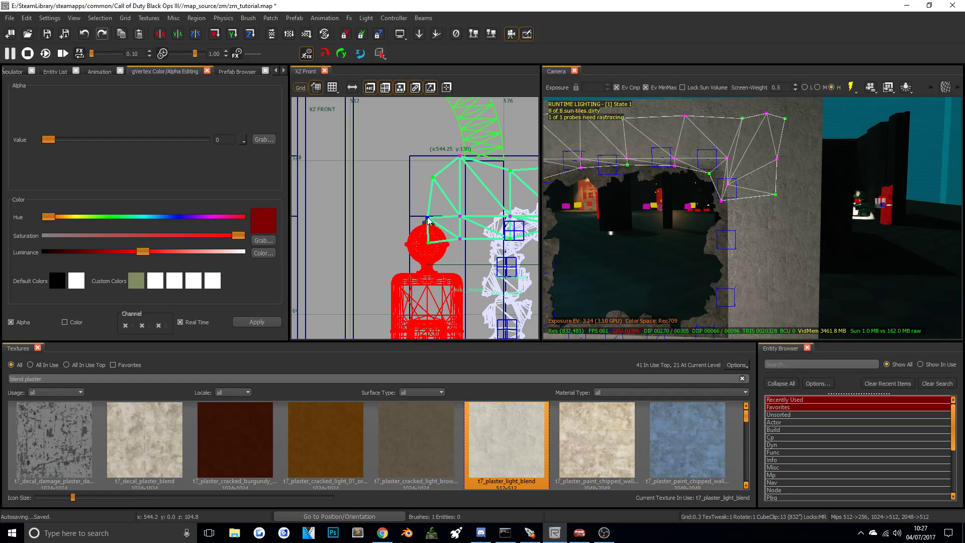
right_drag(446, 231, 389, 199)
scroll(457, 207, up, 3)
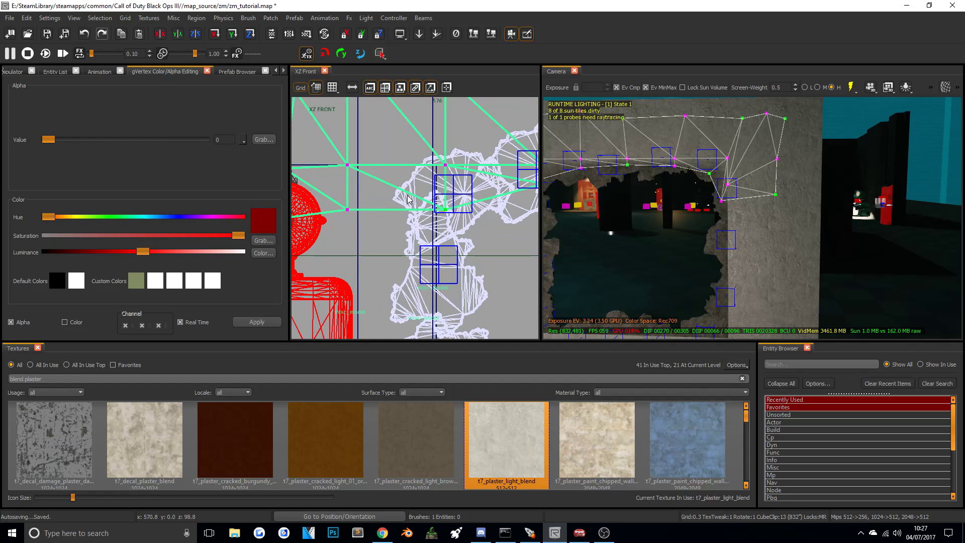
scroll(406, 200, down, 2)
Move the middle and bottom vertices of the patch's second column right to the opening's left edge at about X 576.
right_drag(721, 251, 802, 169)
right_drag(891, 139, 776, 141)
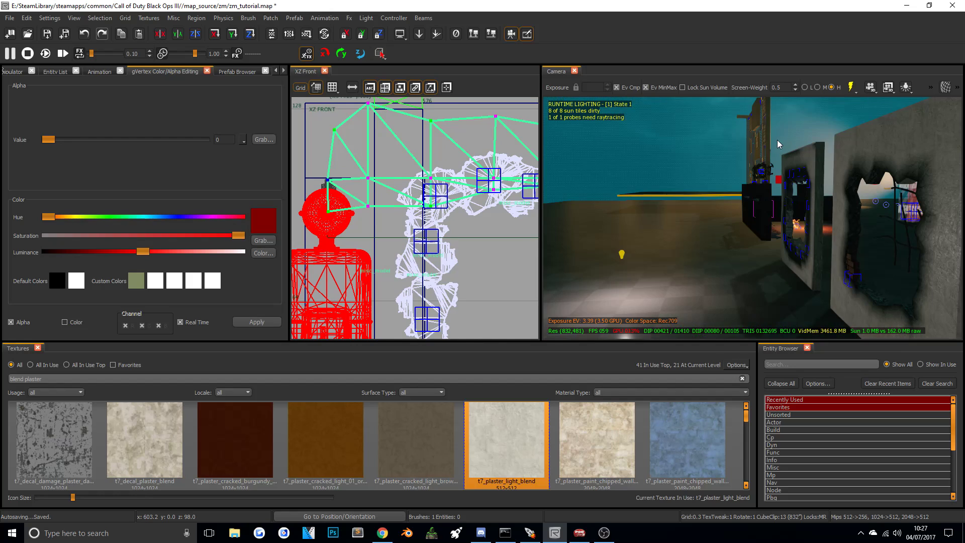
mouse_move(768, 185)
right_down()
mouse_move(824, 187)
mouse_move(769, 185)
right_up()
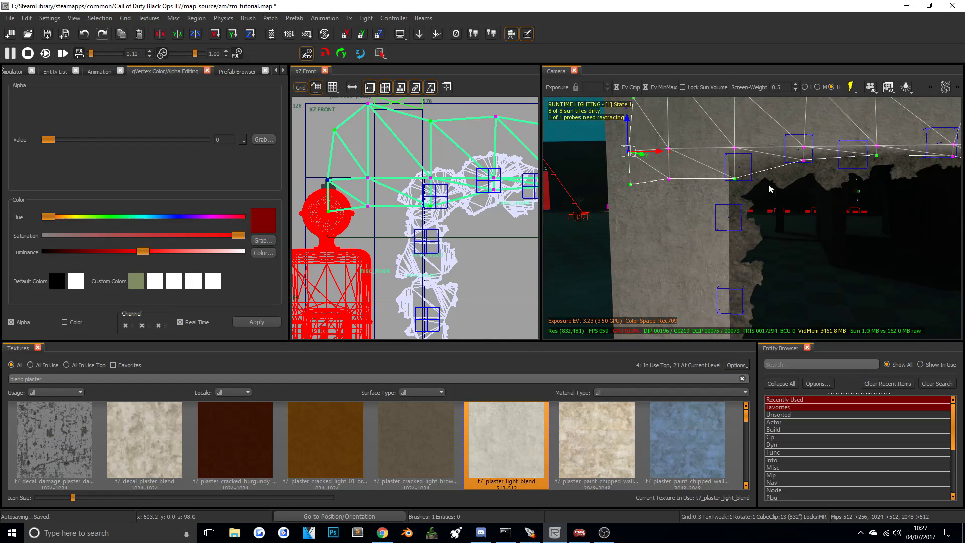
click(666, 146)
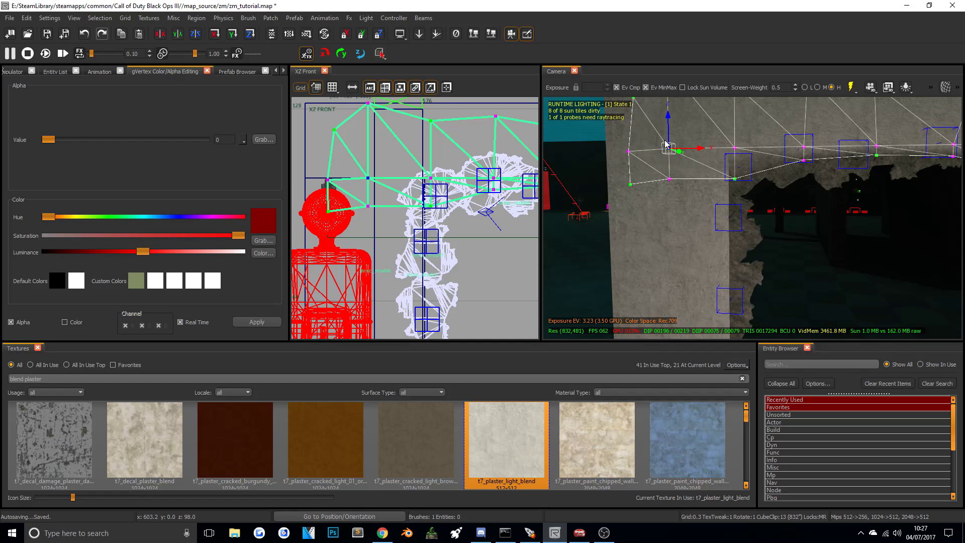
drag(659, 139, 692, 204)
drag(368, 210, 448, 202)
scroll(427, 204, up, 5)
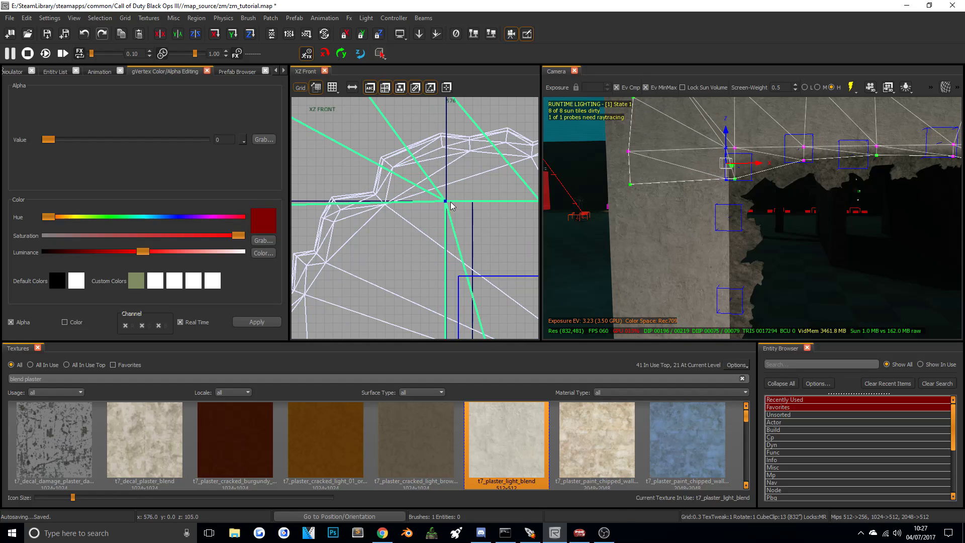
Move the bottom-edge vertex near the opening's upper-left corner onto the rubble, at about X 582, Z 94.
click(718, 211)
click(758, 174)
scroll(508, 201, down, 3)
right_drag(508, 198, 359, 170)
scroll(439, 213, down, 2)
right_drag(441, 216, 390, 193)
drag(438, 249, 388, 288)
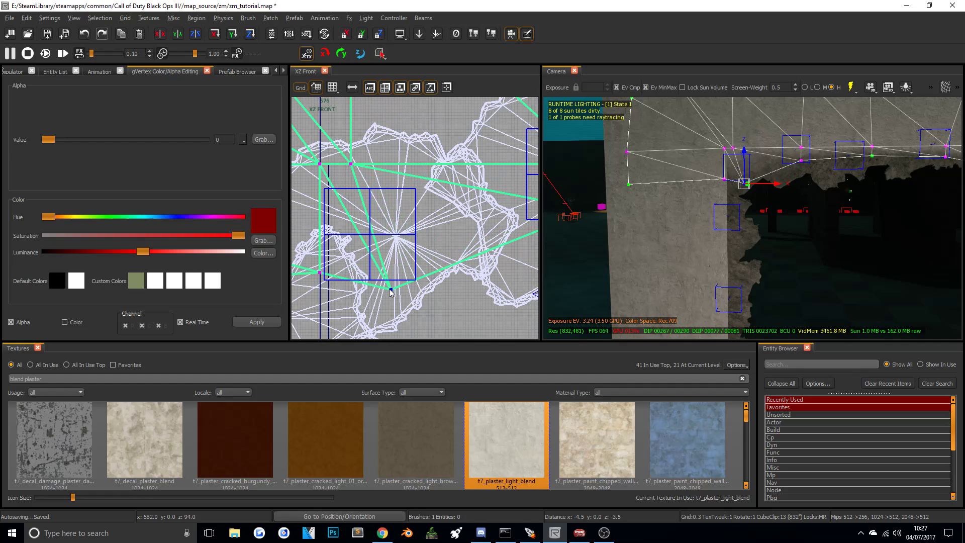
Move the middle-row vertex beside the opening's upper-left corner to about X 584.5, Z 105 and nudge the adjacent column's lower two vertices slightly right.
click(350, 163)
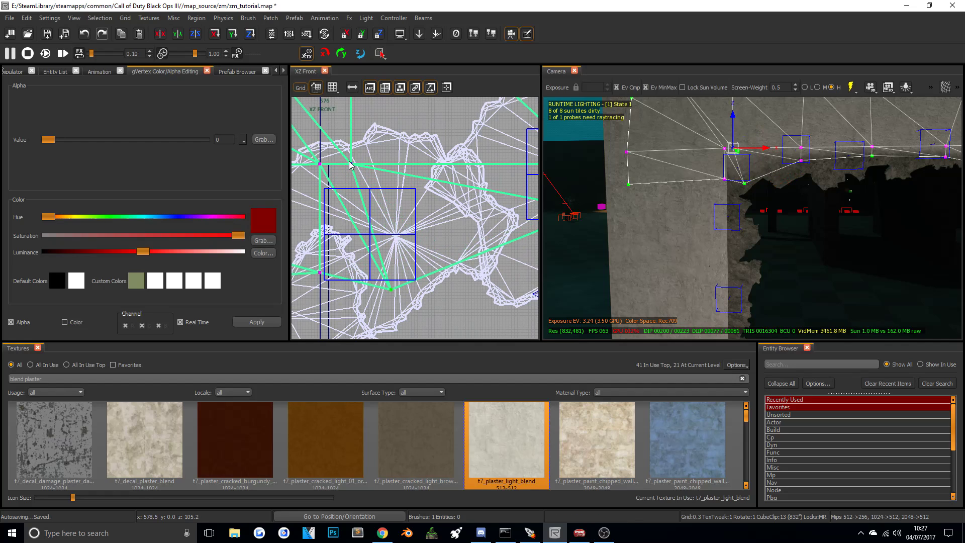
drag(351, 164, 416, 164)
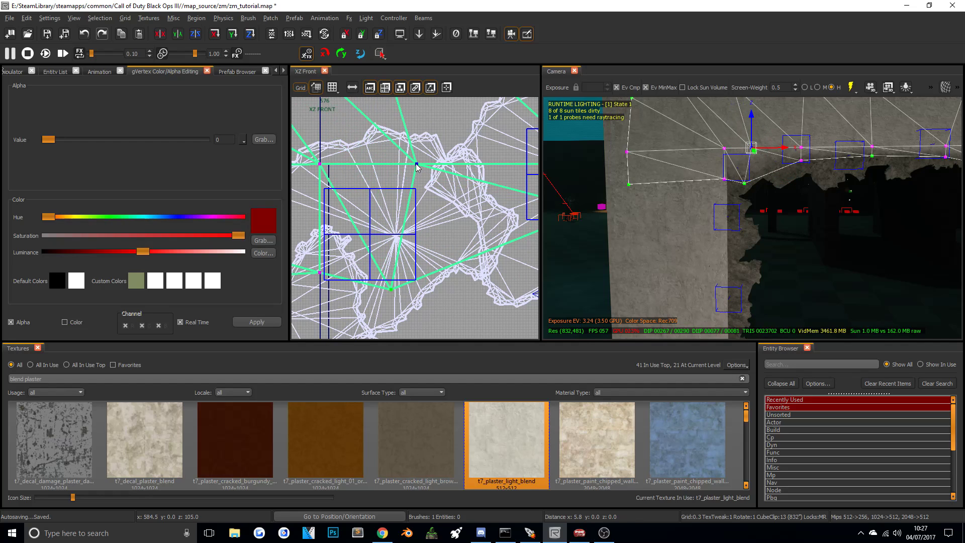
right_drag(760, 197, 759, 197)
drag(313, 154, 326, 274)
scroll(325, 177, up, 3)
right_drag(765, 167, 765, 167)
key(Escape)
Reshape the outer vertices around the patch's upper-left corner in the front view, placing the lowest one at about X 534, Z 81.
drag(676, 165, 694, 180)
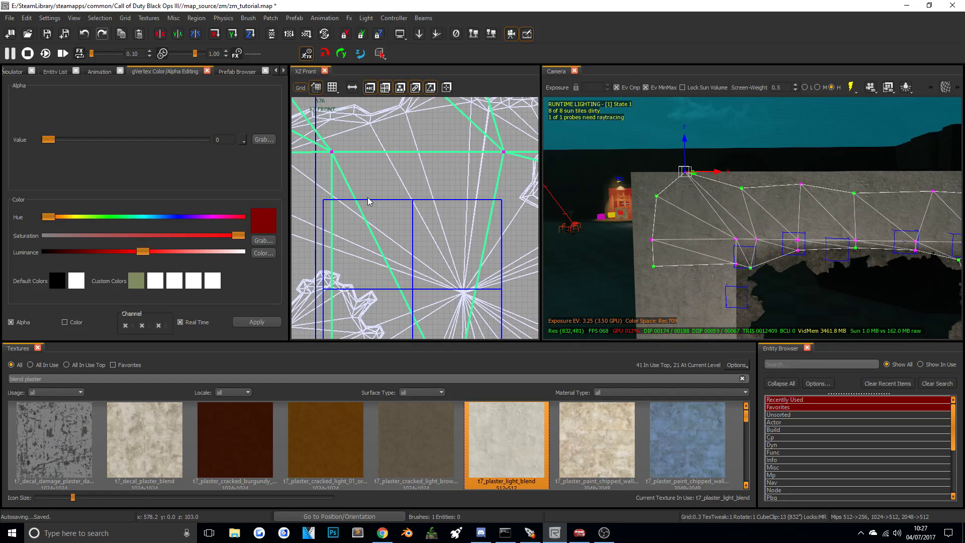
scroll(367, 198, down, 4)
right_drag(368, 198, 517, 230)
scroll(367, 197, down, 4)
right_drag(362, 197, 399, 218)
drag(390, 129, 415, 162)
drag(350, 166, 378, 195)
drag(330, 220, 358, 282)
drag(341, 267, 381, 292)
mouse_move(745, 238)
right_down()
mouse_move(704, 238)
mouse_move(799, 225)
mouse_move(756, 226)
right_up()
click(527, 432)
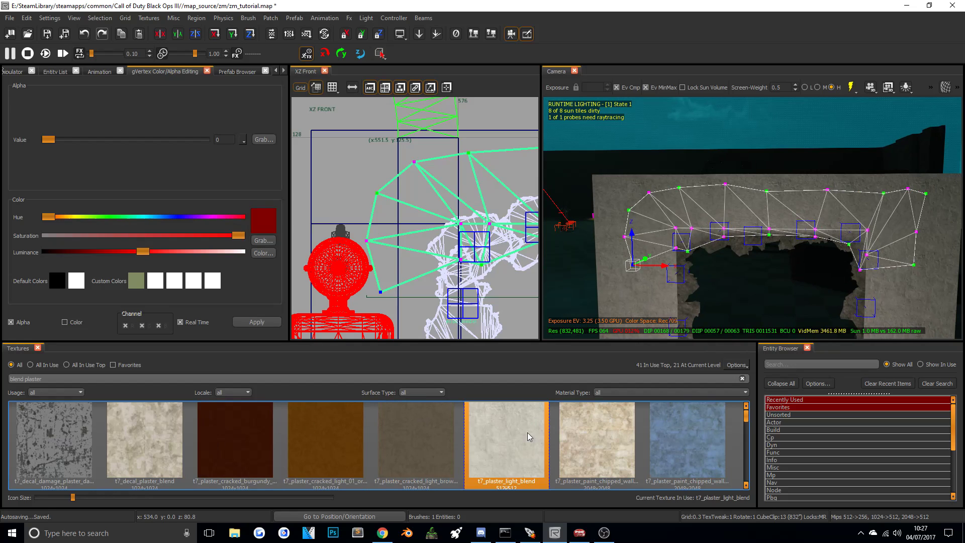
Reselect the t7_plaster_light_blend patch in vertex mode and set the two vertices along the opening's left edge to alpha 255.
right_drag(671, 274, 731, 274)
key(Escape)
mouse_move(693, 238)
right_down()
mouse_move(678, 237)
mouse_move(692, 239)
right_up()
right_click(692, 209)
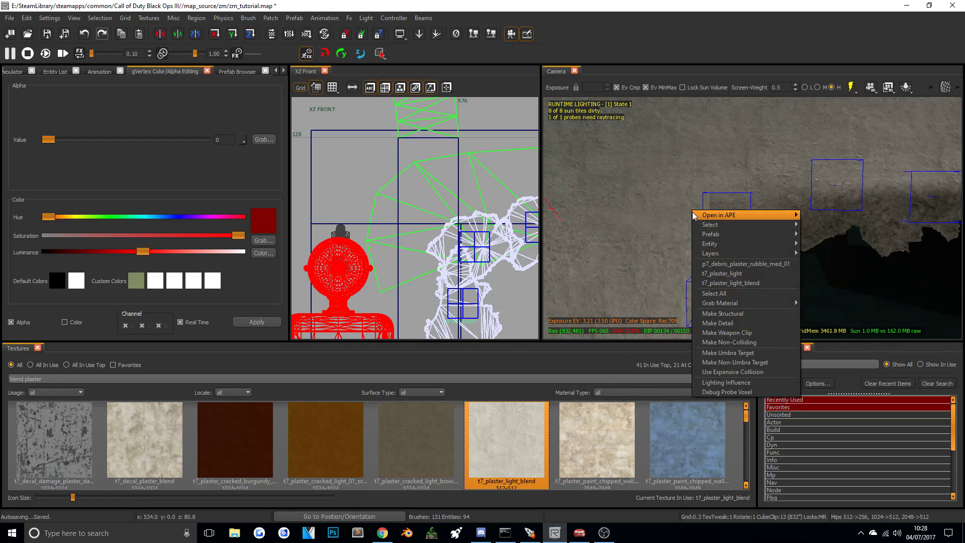
click(730, 282)
key(v)
drag(579, 258, 621, 300)
click(704, 192)
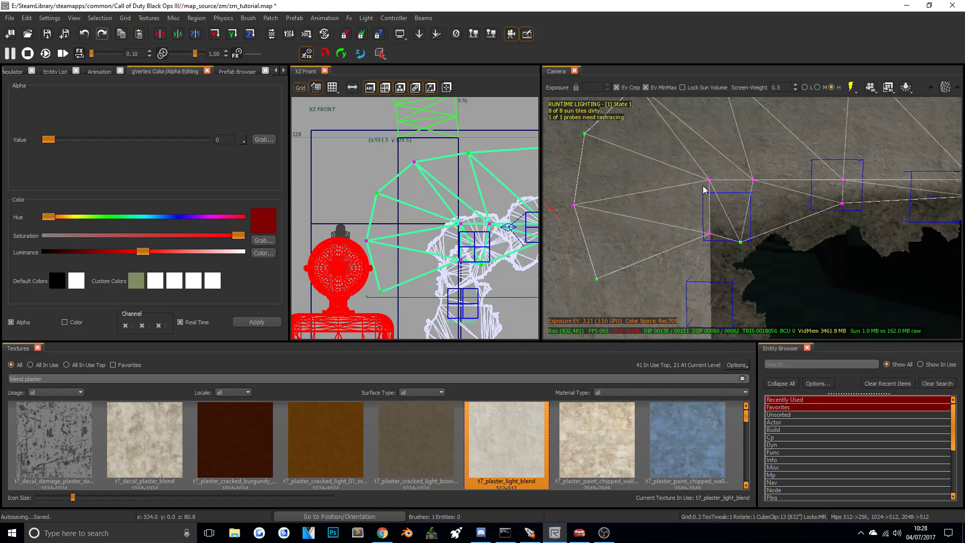
drag(696, 170, 725, 276)
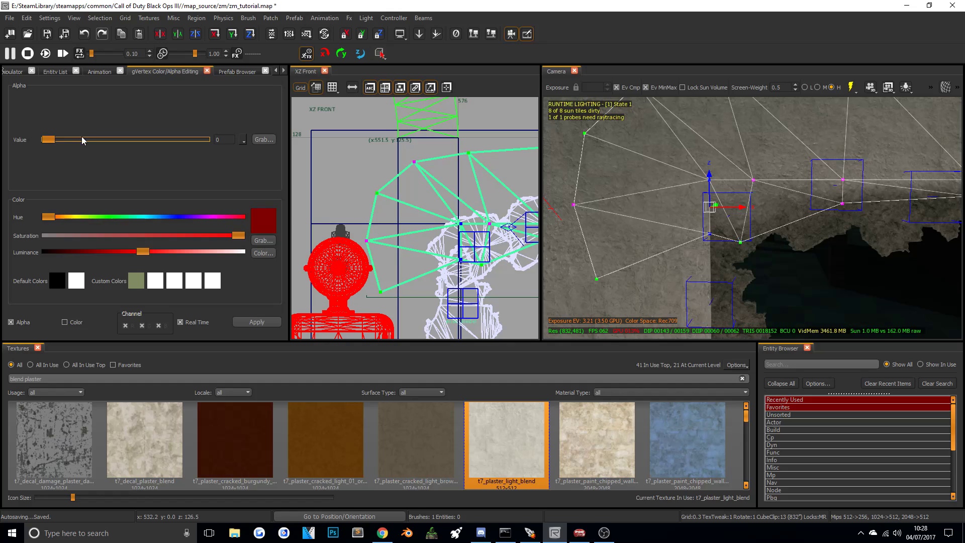
drag(50, 139, 246, 139)
Set the vertex resting on the rubble at the opening's upper-left corner to alpha 0.
click(672, 153)
drag(733, 229, 756, 247)
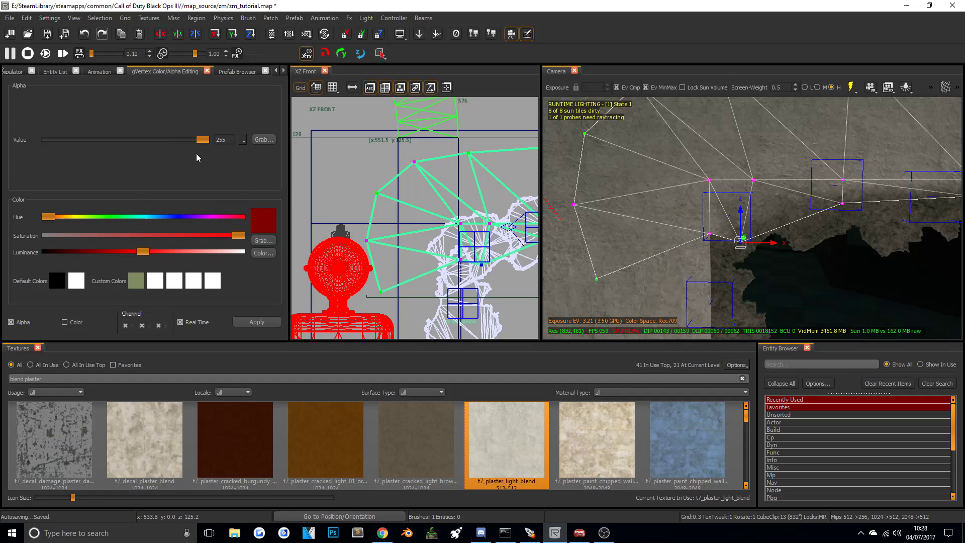
drag(204, 143, 8, 138)
key(Escape)
Examine how the blended plaster patches and rubble models fit around the whole opening.
mouse_move(720, 208)
right_down()
mouse_move(711, 226)
mouse_move(720, 207)
right_up()
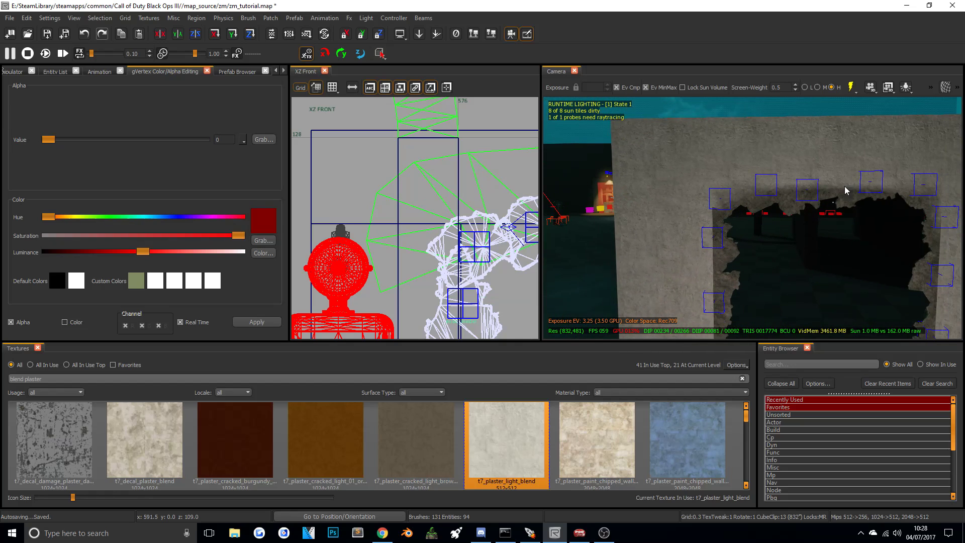
right_drag(833, 202, 687, 210)
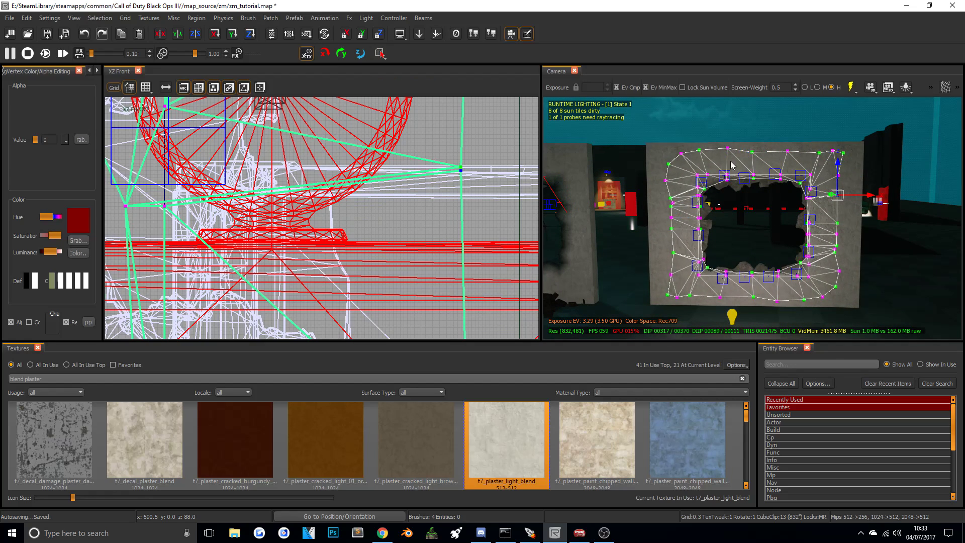
scroll(702, 215, up, 5)
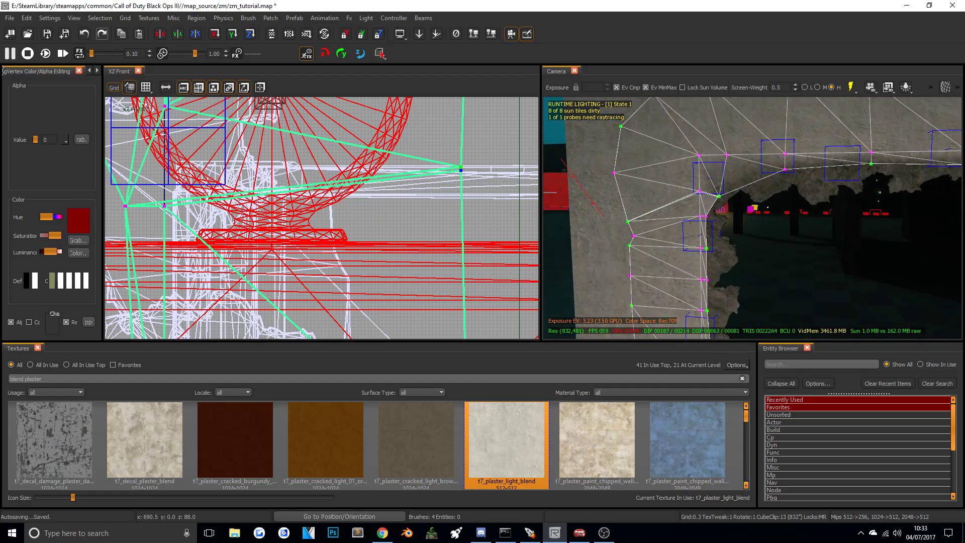
scroll(712, 157, down, 5)
scroll(711, 157, up, 3)
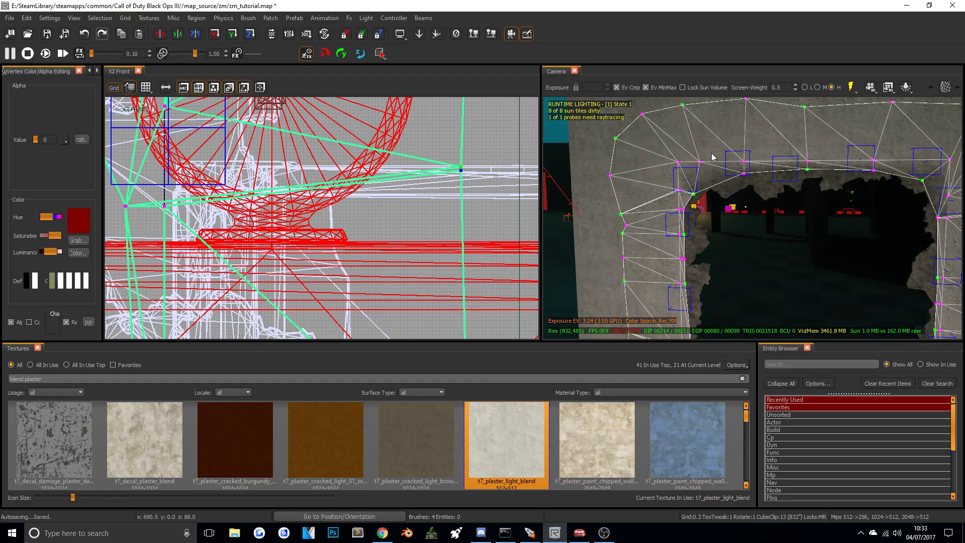
right_drag(929, 166, 854, 178)
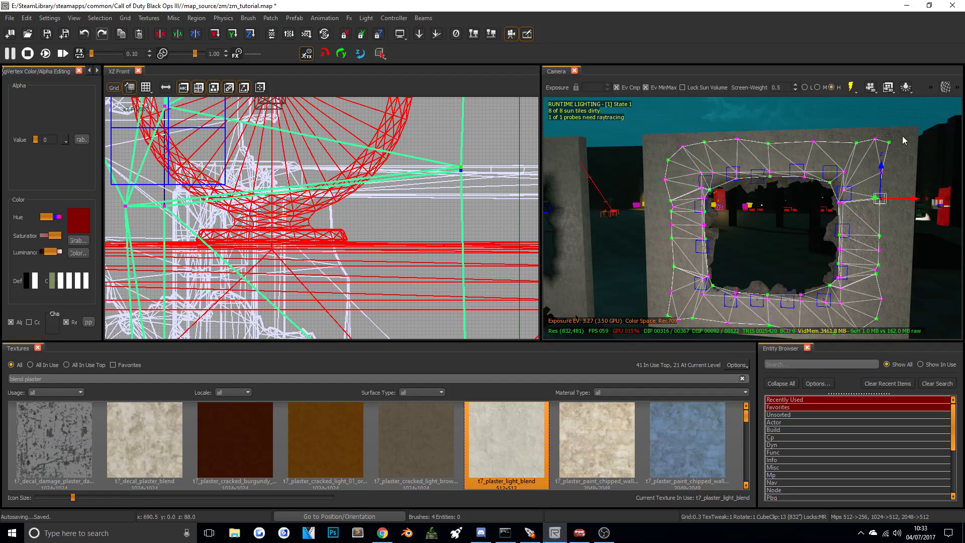
right_drag(823, 251, 828, 252)
right_drag(725, 297, 723, 285)
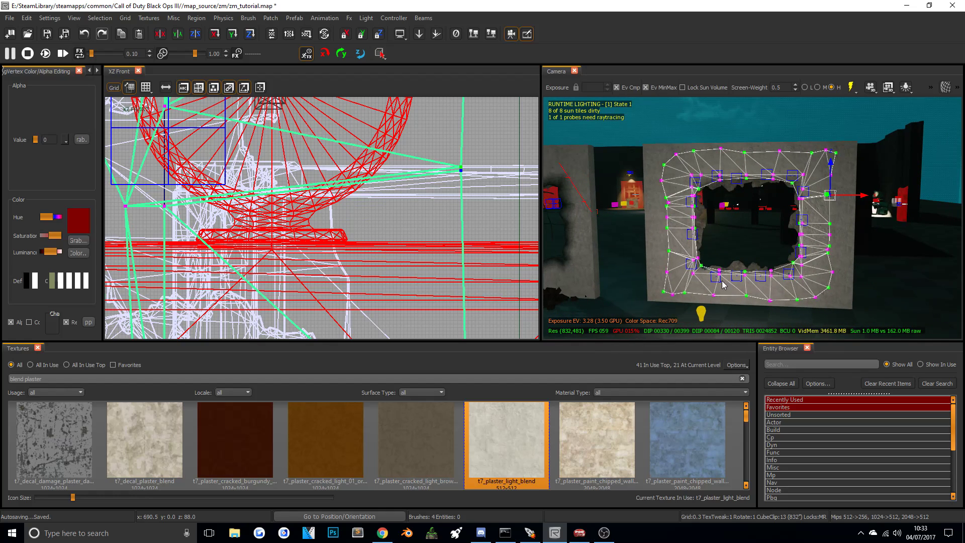
Apply alpha 0 to the outermost vertices on all four sides of the patch ring around the opening.
drag(646, 142, 681, 297)
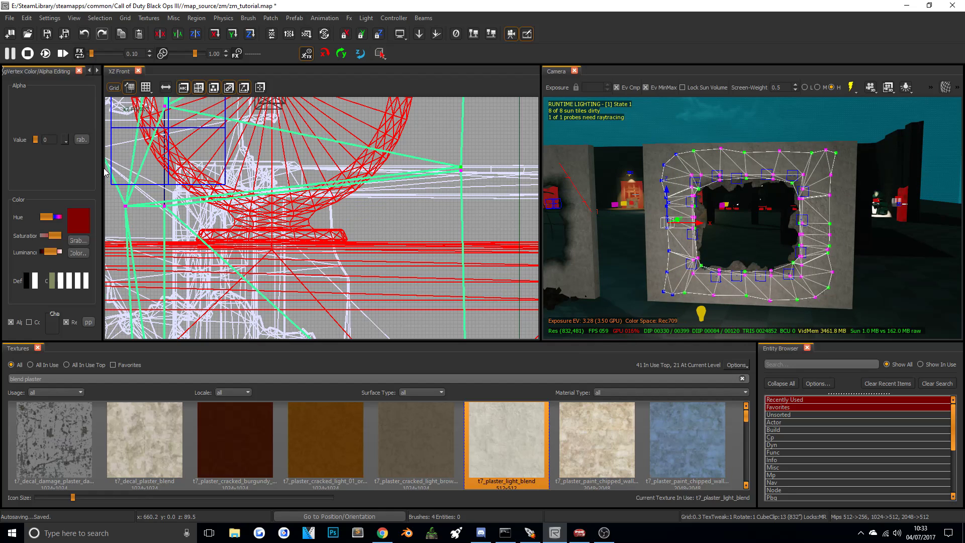
drag(103, 167, 264, 174)
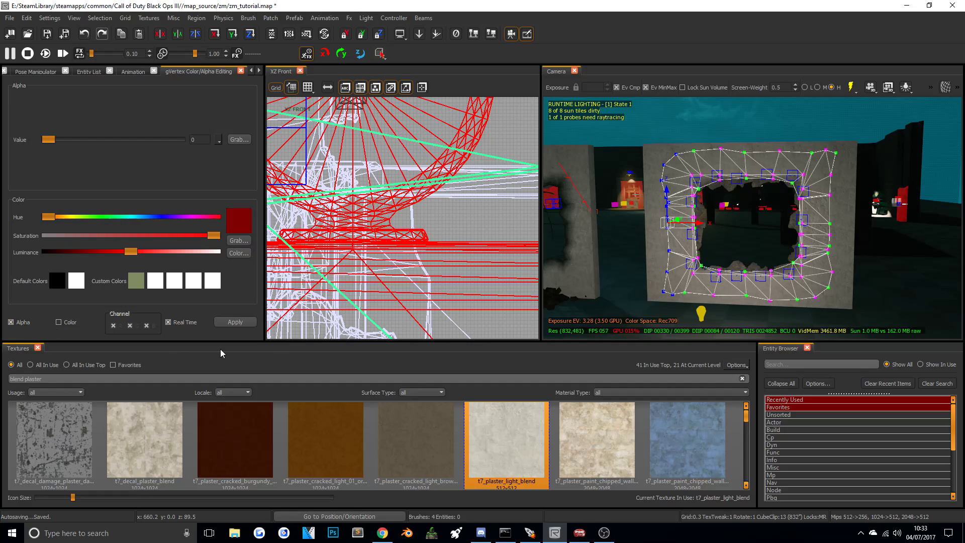
click(235, 322)
drag(657, 291, 832, 310)
click(234, 321)
drag(823, 138, 848, 227)
drag(849, 304, 850, 303)
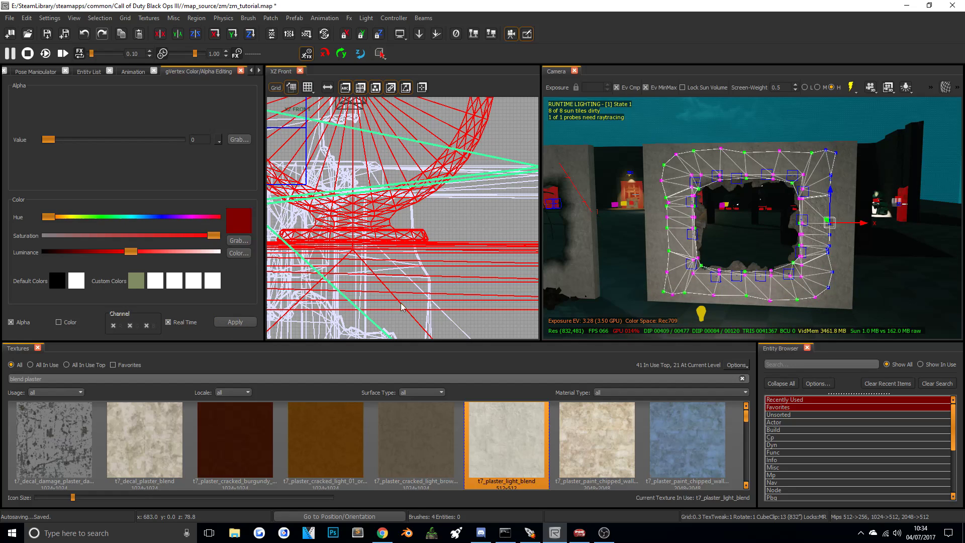
click(234, 322)
drag(644, 132, 864, 160)
click(244, 320)
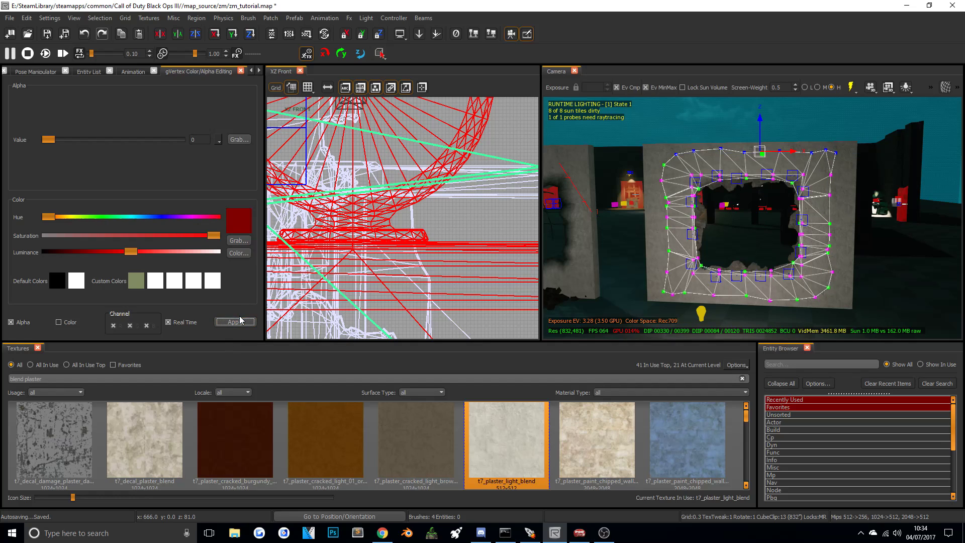
Pull the left patch's top two inner-edge vertices right onto the rubble in the front view.
scroll(771, 208, up, 3)
right_drag(734, 177, 735, 172)
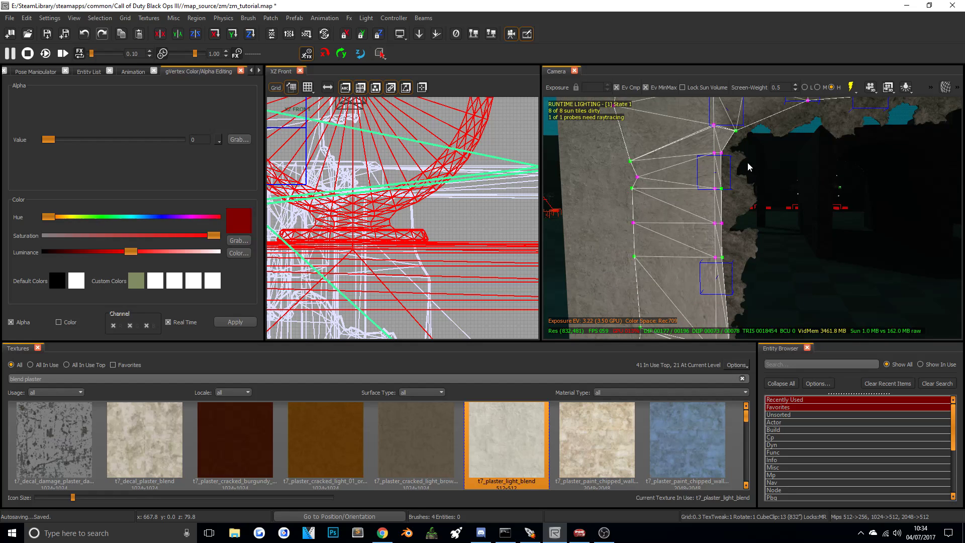
right_drag(729, 152, 737, 185)
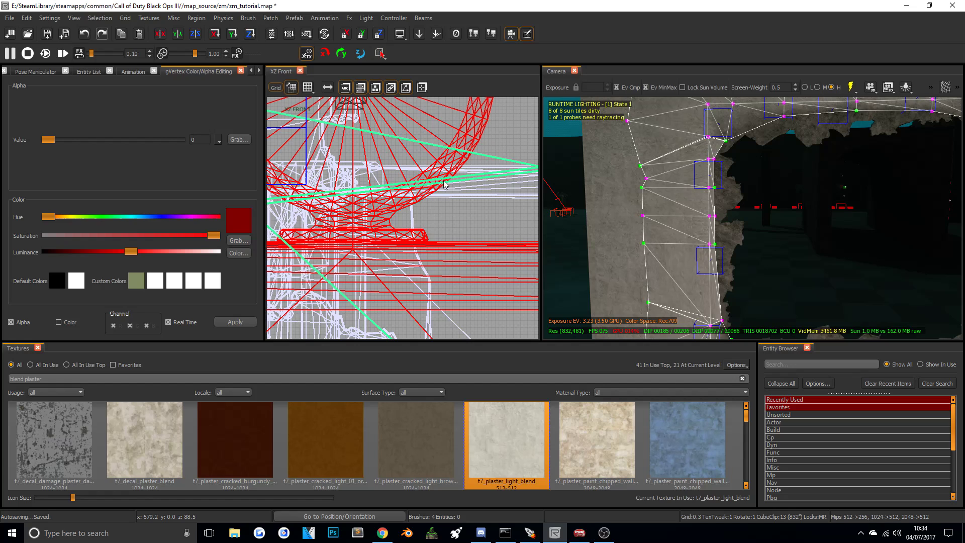
scroll(457, 181, down, 7)
right_drag(457, 181, 395, 147)
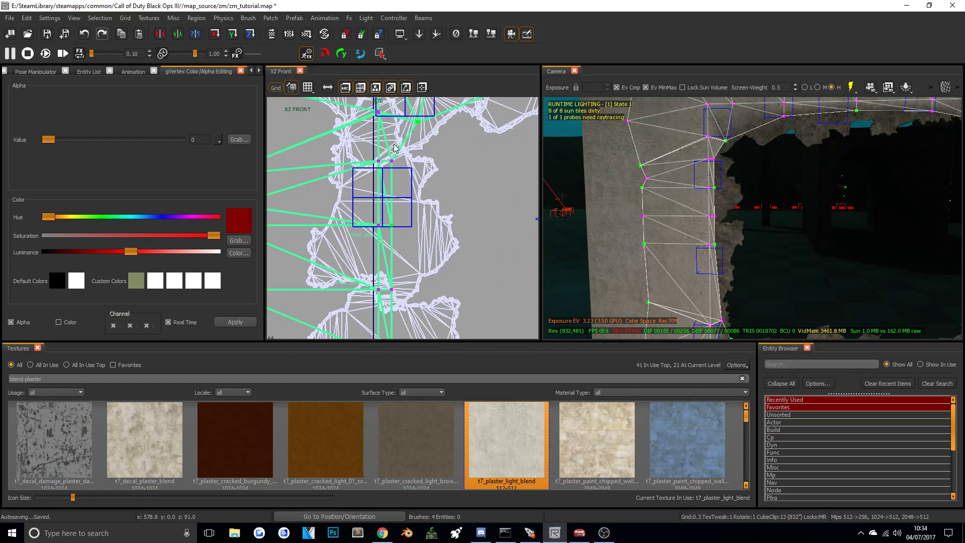
click(392, 161)
drag(391, 161, 403, 172)
click(410, 240)
right_drag(411, 241, 398, 203)
drag(370, 164, 419, 200)
click(397, 228)
right_drag(396, 228, 392, 176)
Move the left patch's third and fourth inner-edge vertices onto the rubble so the edge follows its outline.
click(376, 199)
drag(376, 199, 380, 217)
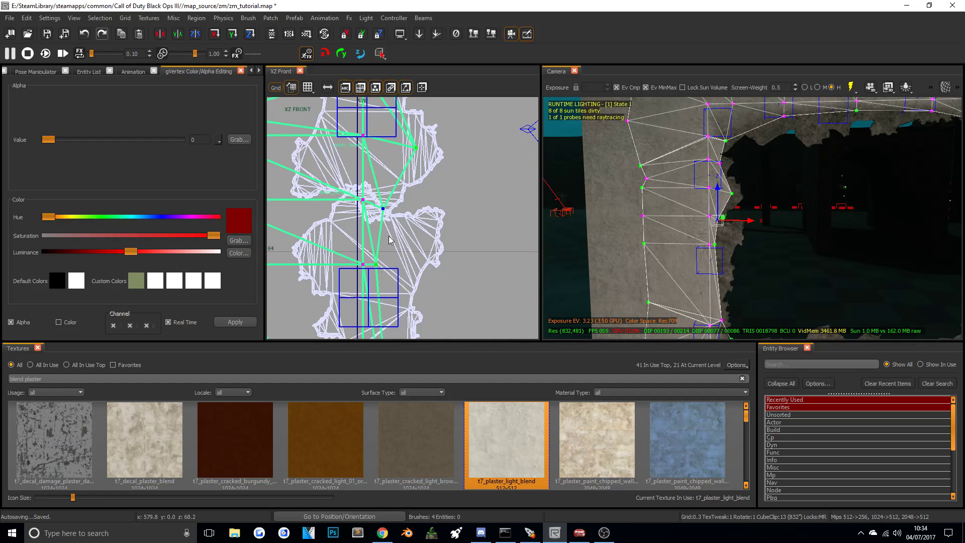
click(375, 264)
drag(375, 263, 408, 248)
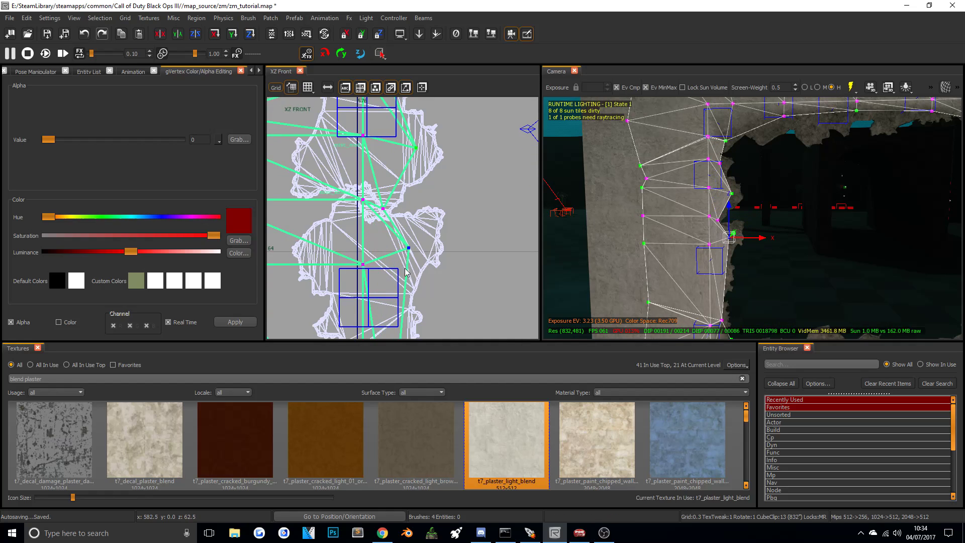
Select all the inner-edge vertices down the opening's left side, including both corners, and apply alpha 0.
right_drag(408, 249, 408, 254)
right_drag(427, 300, 422, 292)
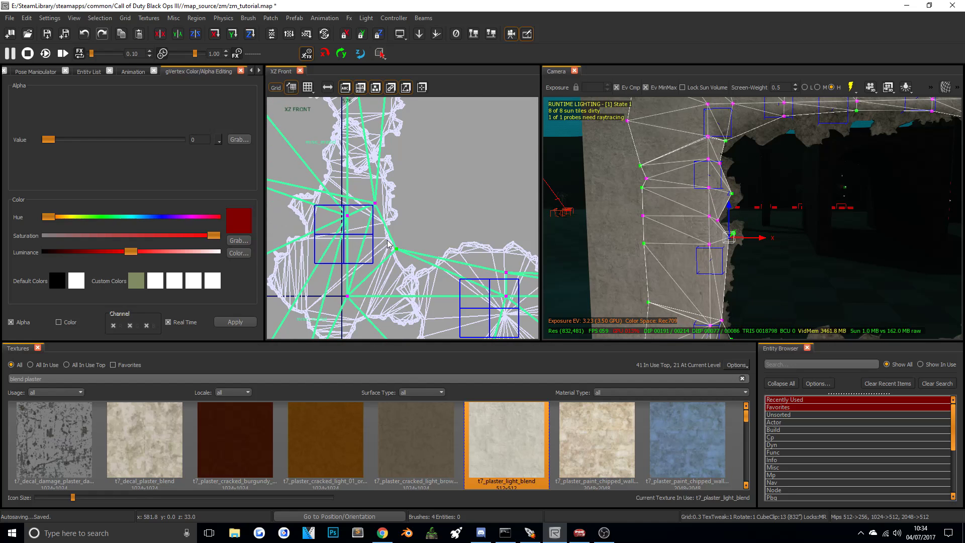
drag(369, 182, 425, 287)
right_drag(389, 198, 388, 158)
drag(395, 182, 426, 225)
drag(411, 143, 438, 173)
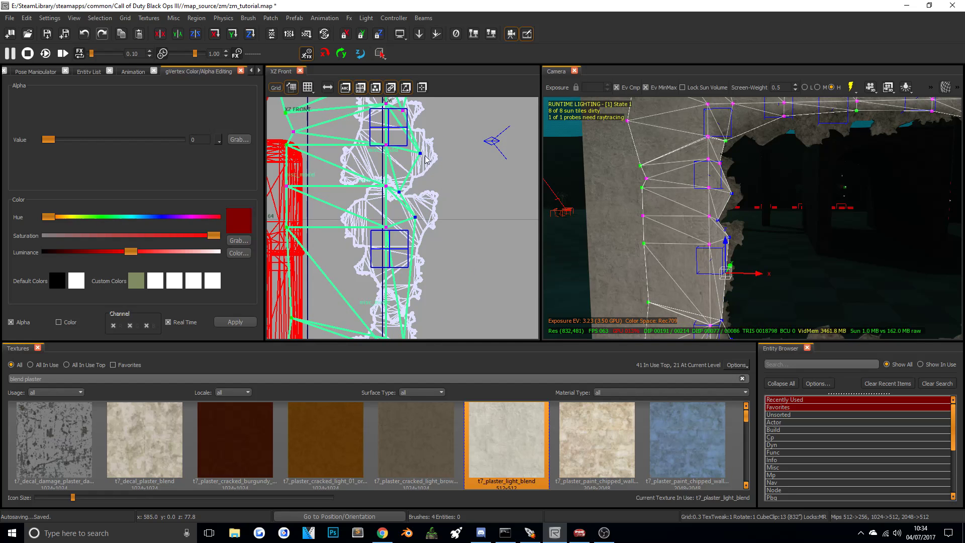
right_drag(423, 134, 429, 261)
drag(401, 230, 418, 250)
drag(411, 192, 442, 233)
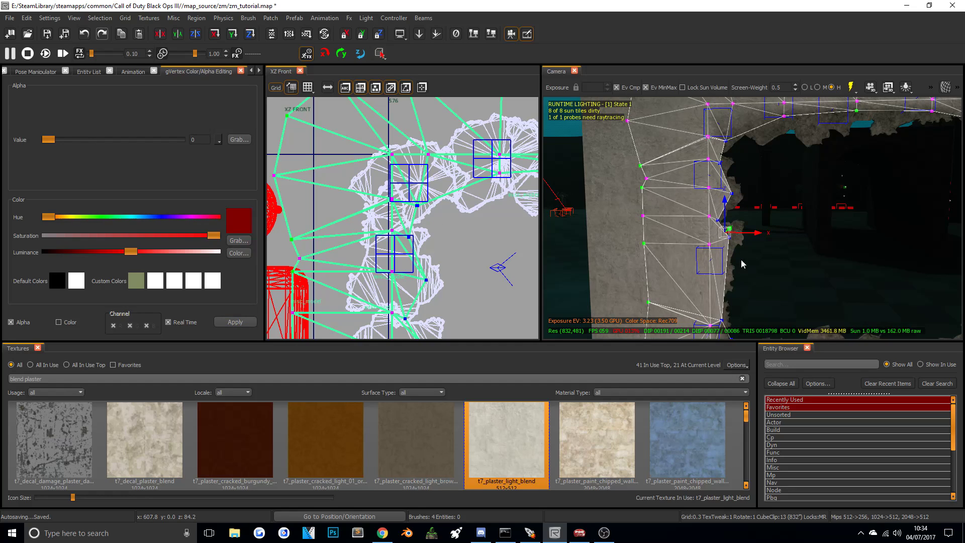
click(232, 322)
Move the bottom patch's first three inner-edge vertices vertically in the front view to follow the rubble's outline.
mouse_move(714, 178)
right_down()
mouse_move(715, 226)
mouse_move(713, 197)
right_up()
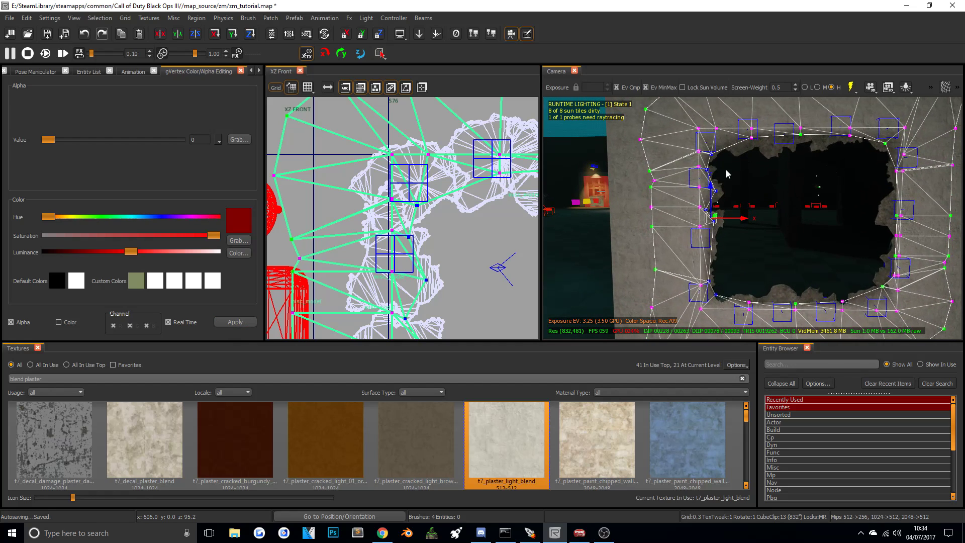
right_drag(727, 263, 730, 242)
click(691, 174)
drag(691, 145, 692, 167)
scroll(395, 251, down, 3)
scroll(394, 251, up, 5)
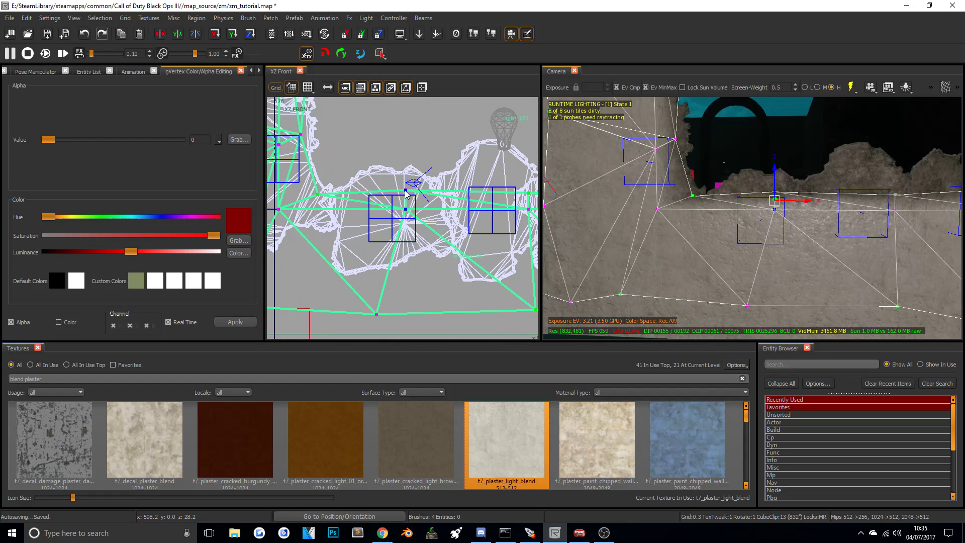
drag(405, 190, 405, 185)
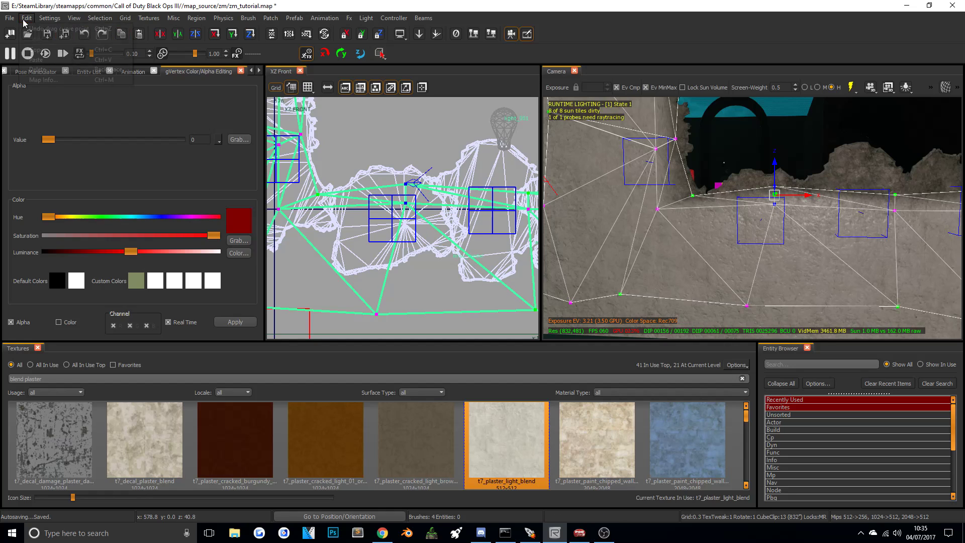
drag(406, 185, 406, 180)
right_drag(435, 194, 291, 163)
drag(383, 162, 381, 145)
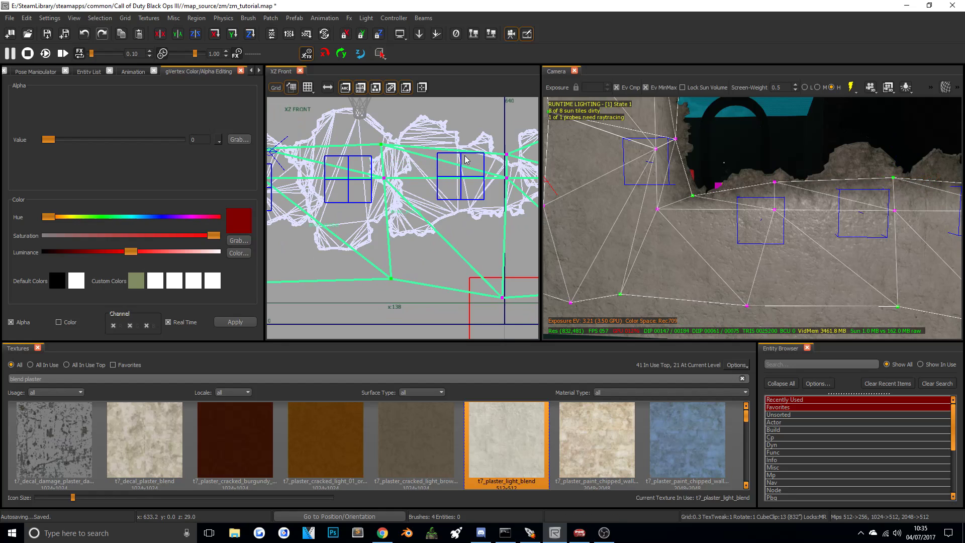
right_drag(466, 160, 346, 157)
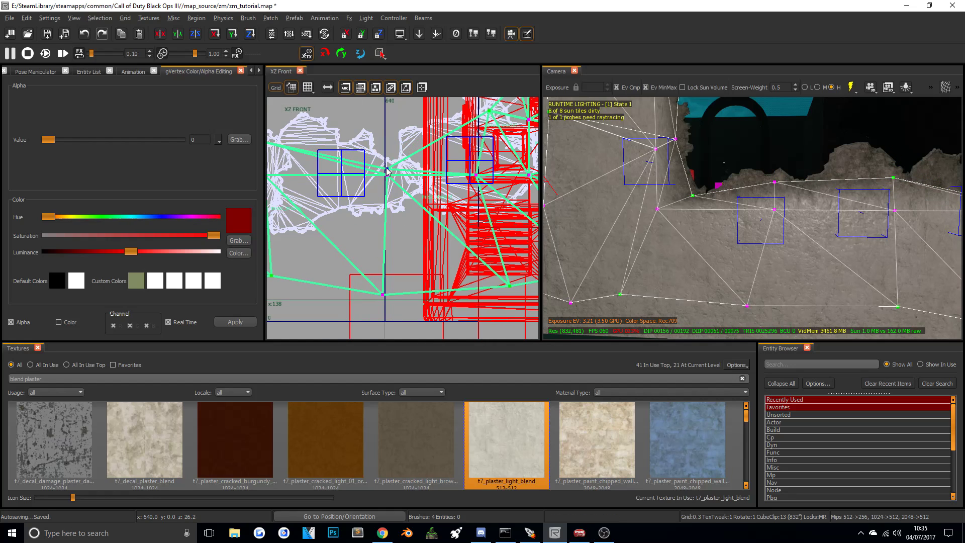
Select the inner-edge vertices along the opening's bottom side and corners and apply alpha 0.
right_drag(471, 140, 457, 143)
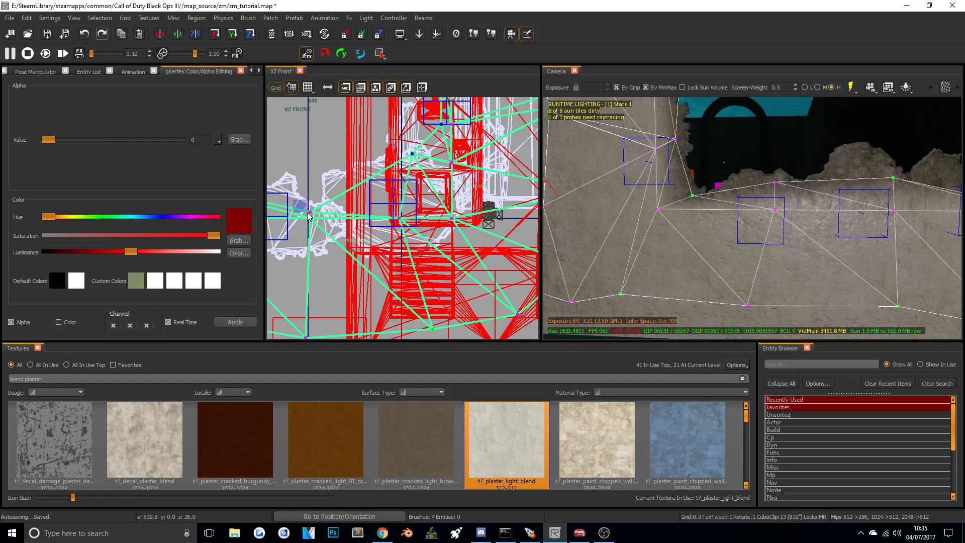
right_drag(296, 203, 549, 200)
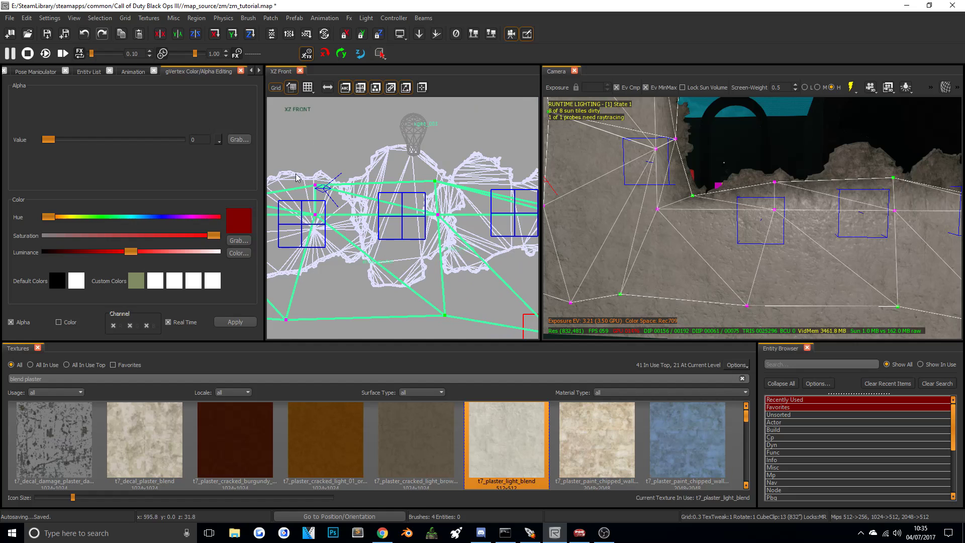
scroll(301, 181, up, 4)
scroll(406, 131, down, 2)
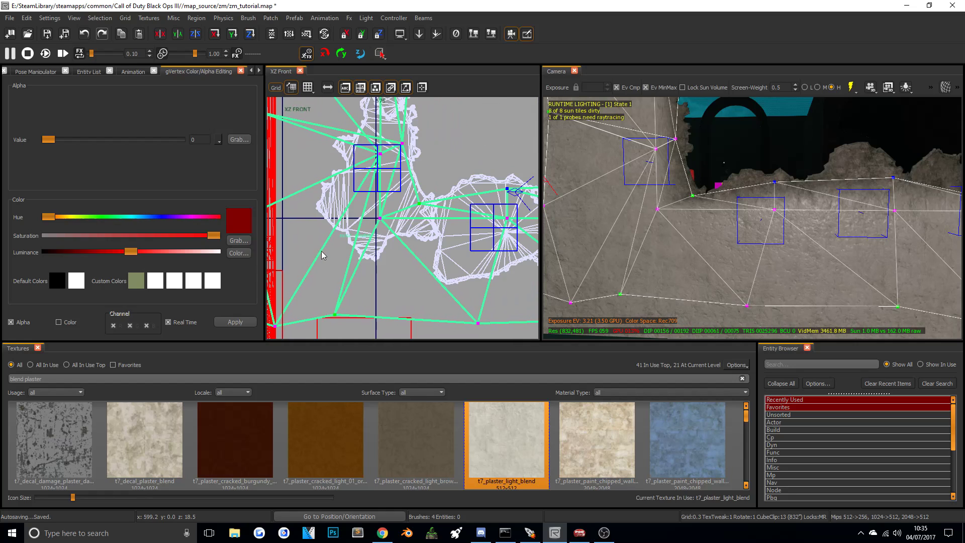
drag(394, 139, 450, 220)
click(235, 322)
right_drag(869, 224, 778, 221)
key(Escape)
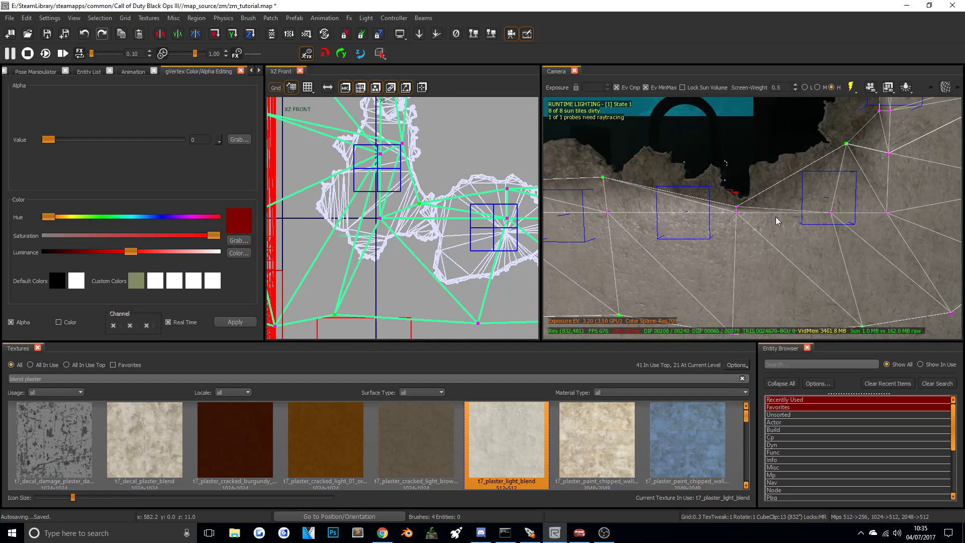
Raise the vertex at the dip in the bottom patch's inner edge towards the rubble and apply alpha 0.
click(739, 204)
drag(736, 176, 734, 170)
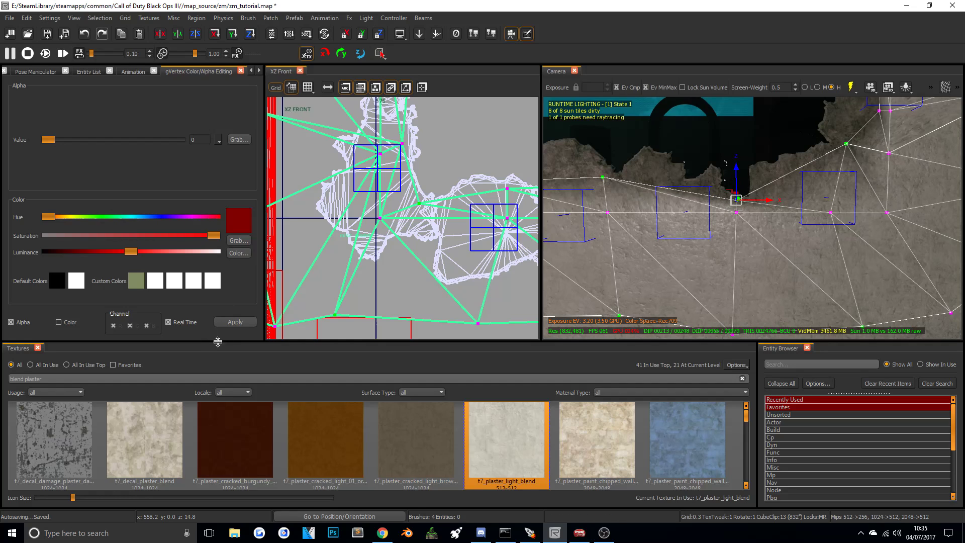
click(234, 324)
key(Escape)
key(Escape)
Select the right patch, pull its lower inner corner onto the rubble, and apply alpha 0 to its inner-edge vertices.
right_drag(772, 182, 810, 188)
right_click(811, 188)
click(839, 262)
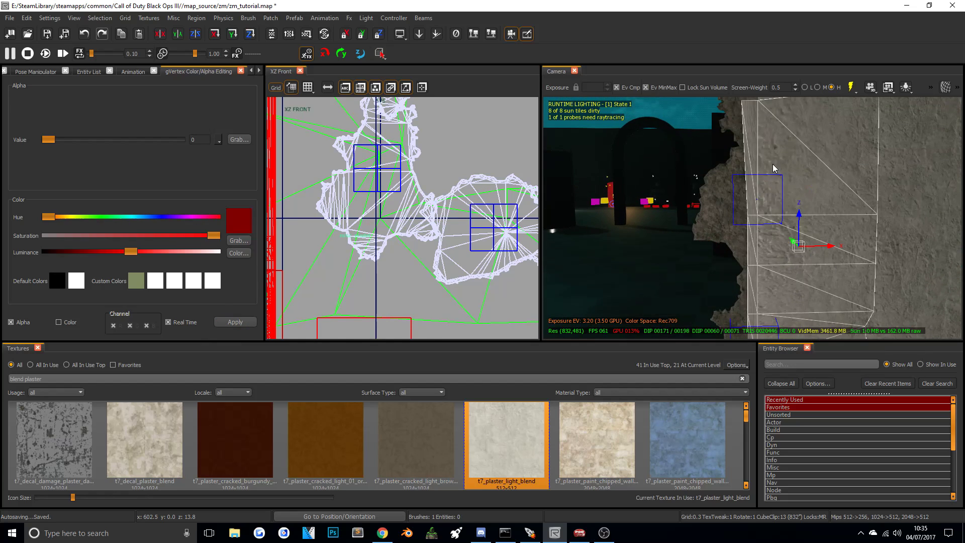
right_drag(773, 164, 754, 165)
scroll(744, 191, up, 6)
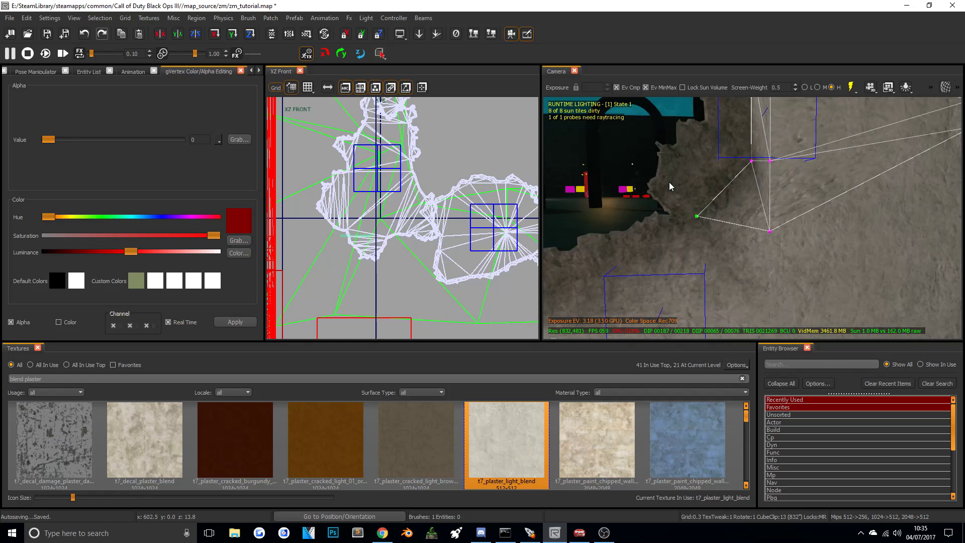
scroll(728, 243, down, 5)
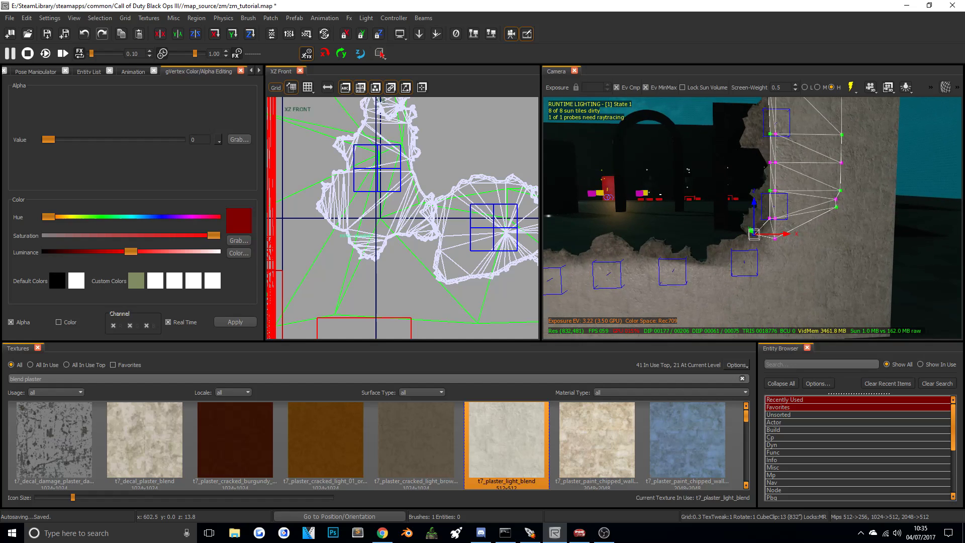
ctrl+right_drag(728, 243, 718, 211)
drag(718, 143, 793, 318)
drag(761, 134, 792, 169)
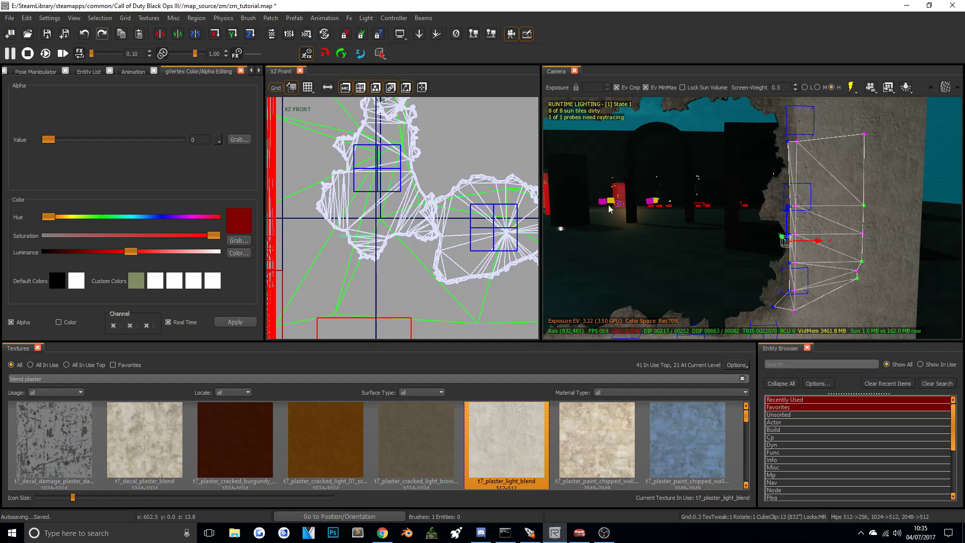
click(250, 323)
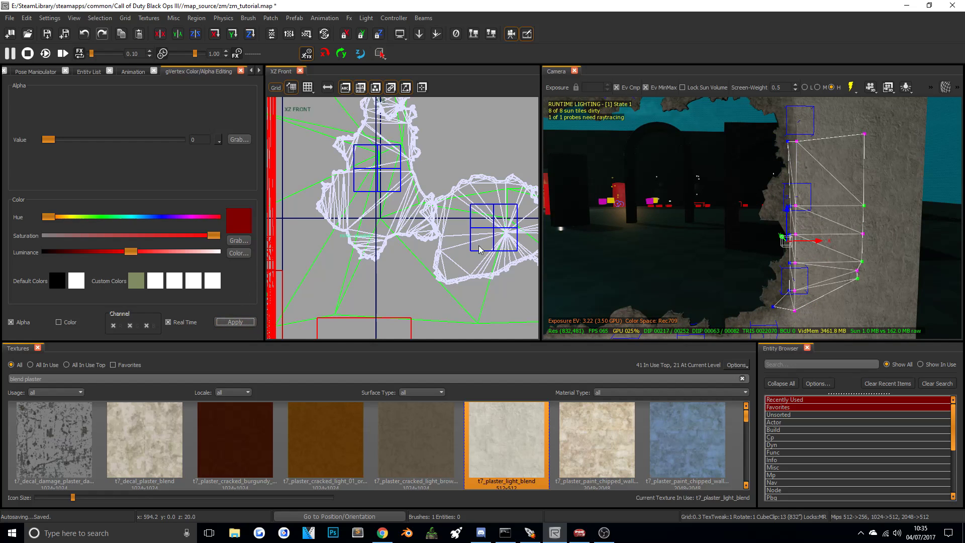
Move the right patch's inner-edge vertices horizontally in the front view so the edge follows the rubble's outline.
scroll(487, 253, down, 12)
scroll(431, 206, up, 12)
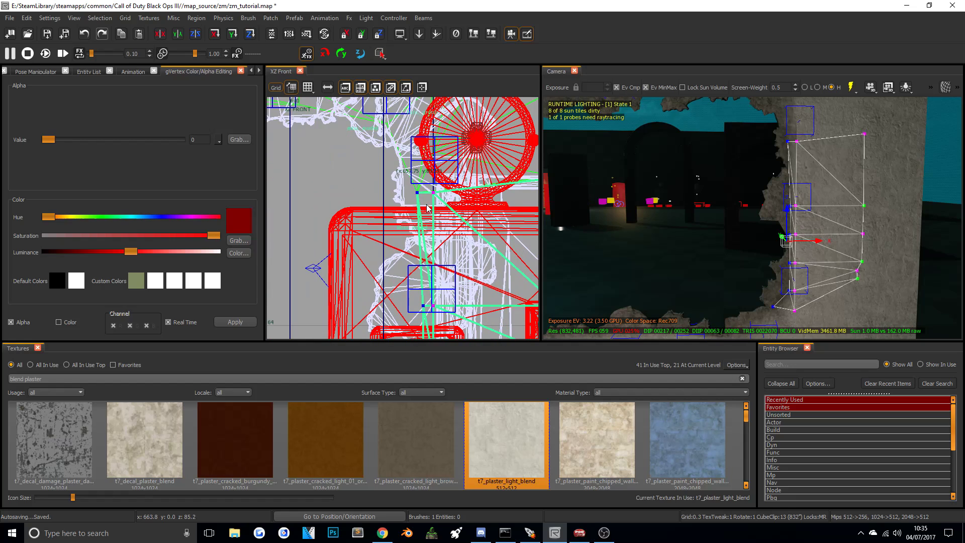
mouse_move(415, 192)
mouse_down()
mouse_move(419, 199)
mouse_move(406, 195)
mouse_up()
right_drag(415, 276, 420, 209)
mouse_move(425, 220)
mouse_down()
mouse_move(433, 262)
mouse_move(405, 240)
mouse_up()
right_drag(405, 240, 403, 132)
mouse_move(419, 227)
mouse_down()
mouse_move(436, 246)
mouse_move(416, 233)
mouse_up()
right_drag(414, 244, 409, 211)
mouse_move(410, 240)
mouse_down()
mouse_move(428, 266)
mouse_move(394, 247)
mouse_up()
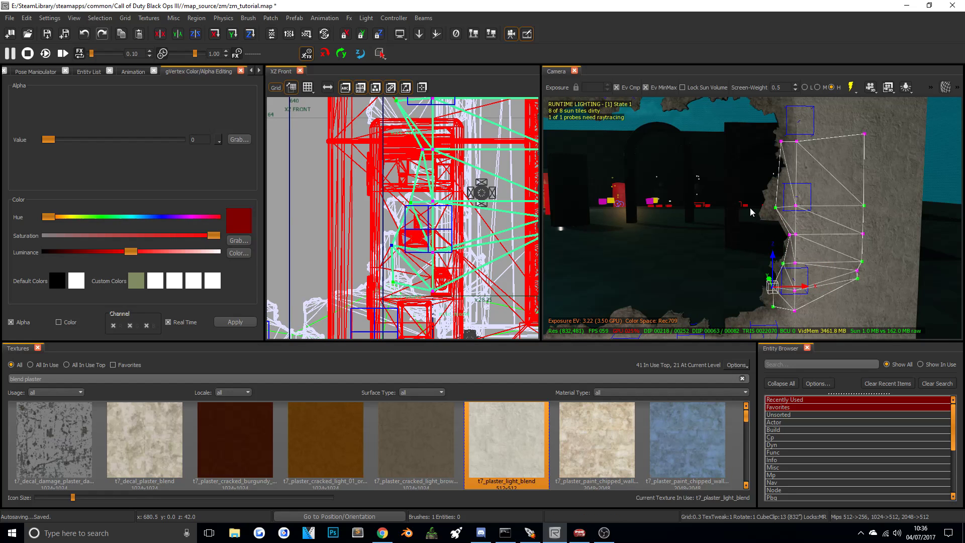
scroll(750, 207, down, 4)
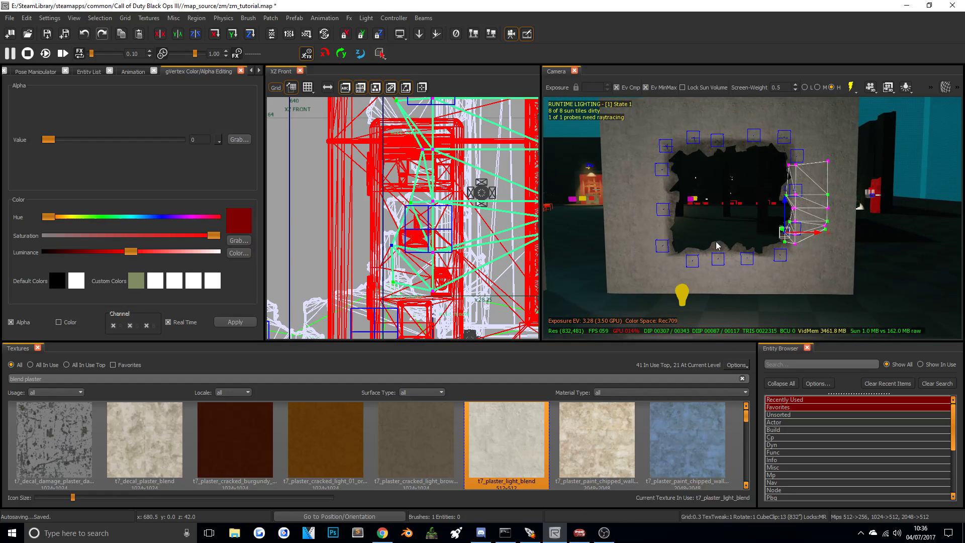
key(Escape)
key(Escape)
Select the top patch and lower the vertex near its lower right inner corner to the patch's bottom edge.
right_drag(795, 207, 795, 202)
right_drag(605, 247, 749, 173)
right_click(746, 155)
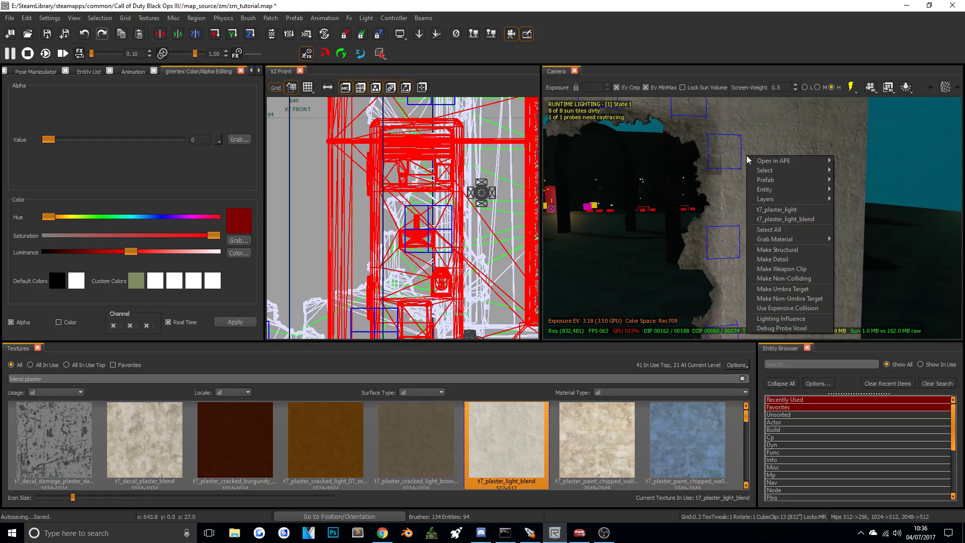
click(780, 219)
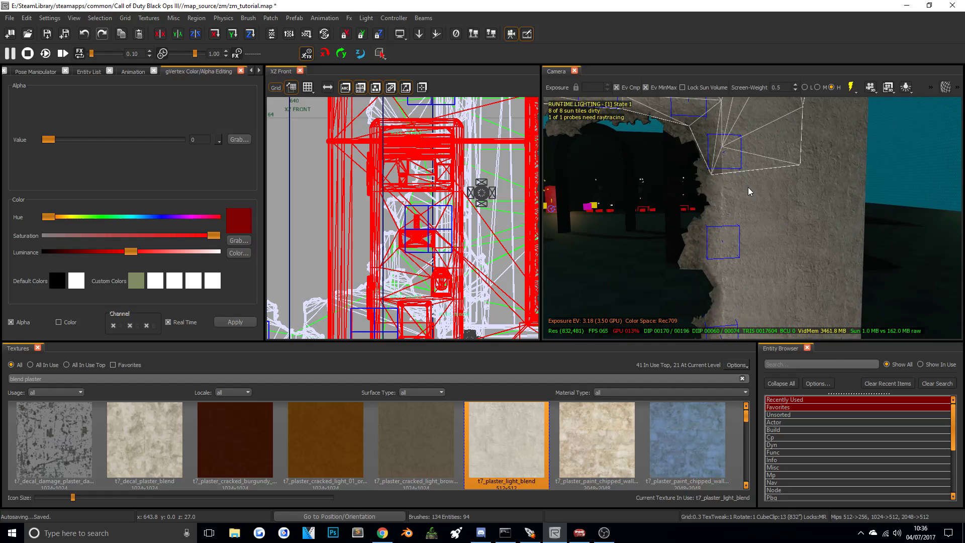
click(719, 148)
drag(721, 114, 744, 175)
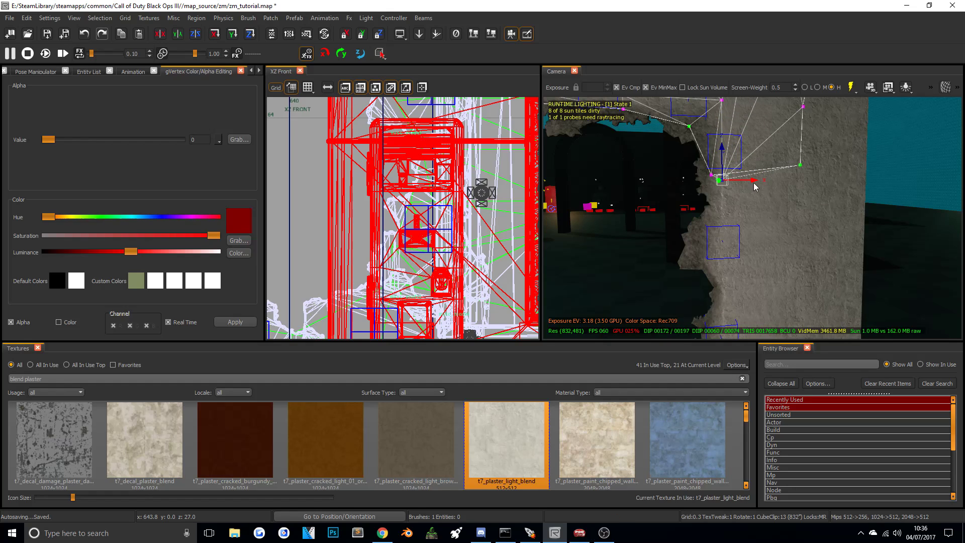
key(Escape)
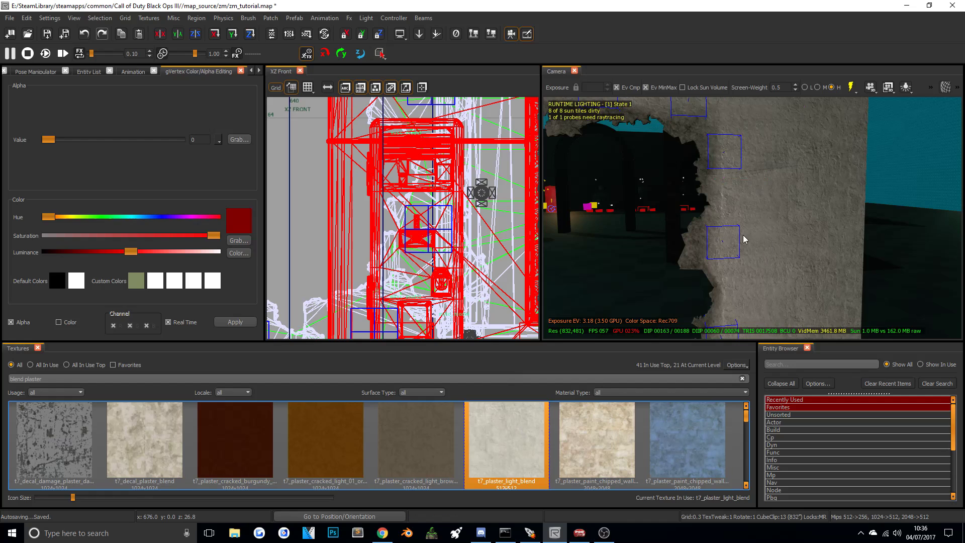
Reselect the top patch and fine-tune the vertex near its lower right inner corner.
scroll(746, 177, up, 4)
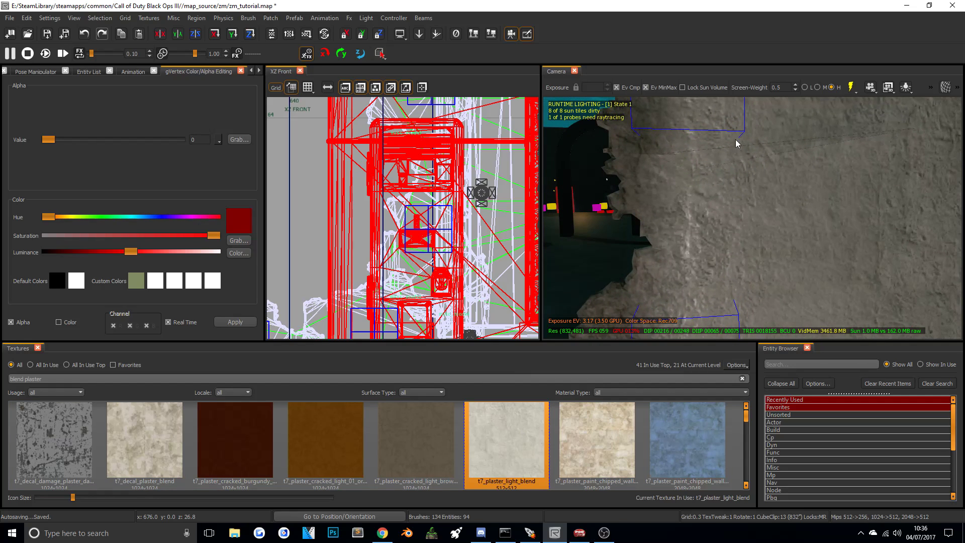
right_click(768, 125)
click(780, 193)
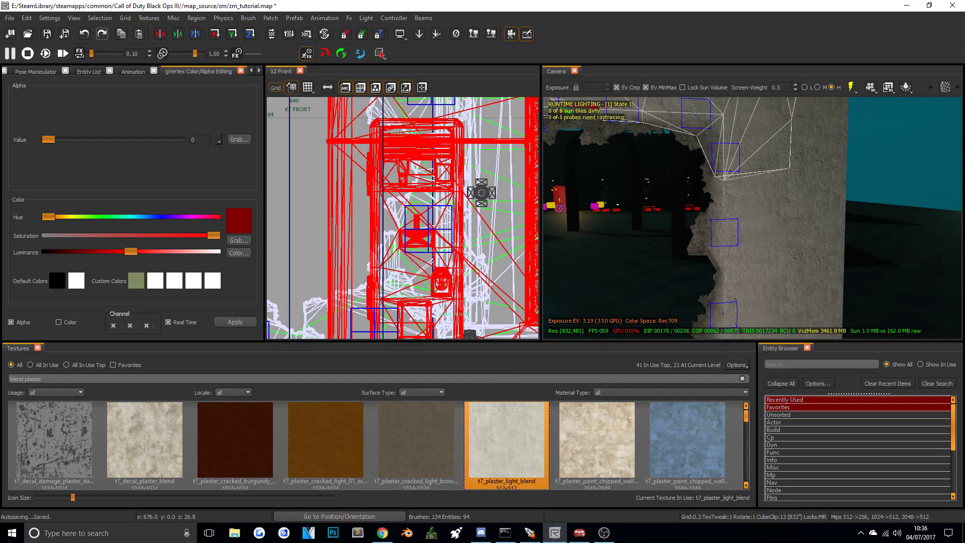
click(723, 146)
drag(723, 146, 724, 145)
key(Escape)
key(Escape)
Select the four wall brushes around the opening and apply the t7_plaster_rough_worn_01_wet texture to them.
right_drag(743, 175, 763, 199)
mouse_move(770, 263)
right_down()
mouse_move(718, 262)
mouse_move(769, 262)
right_up()
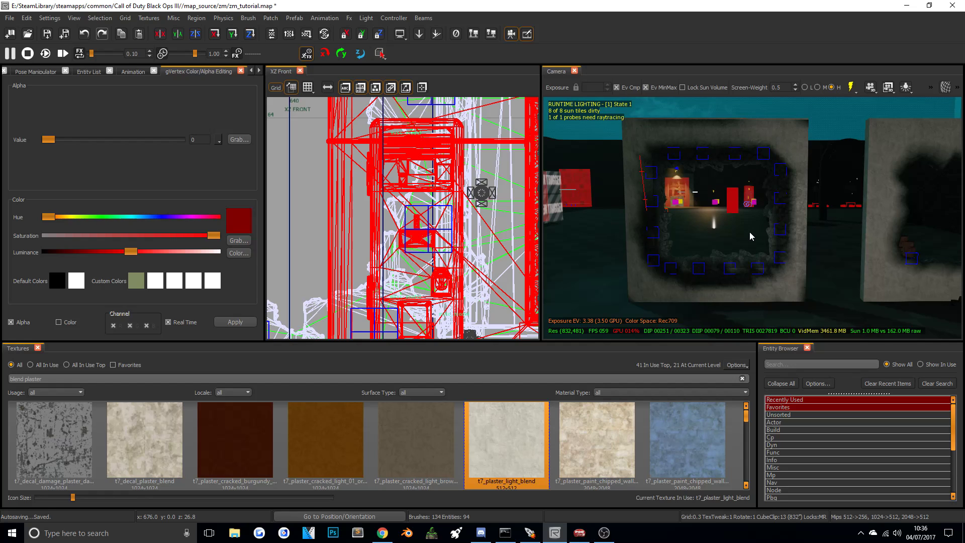
right_drag(754, 240, 819, 241)
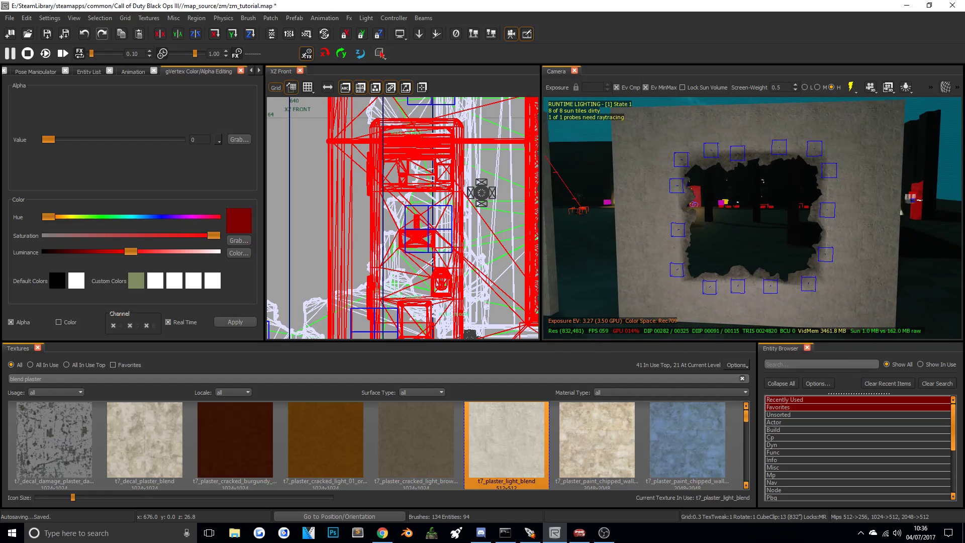
right_click(640, 182)
click(672, 242)
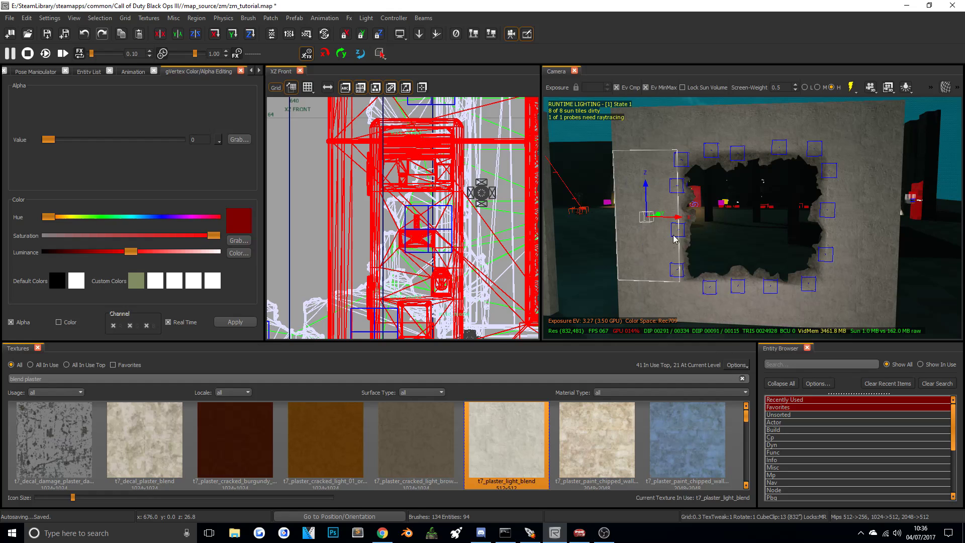
right_click(619, 131)
click(644, 187)
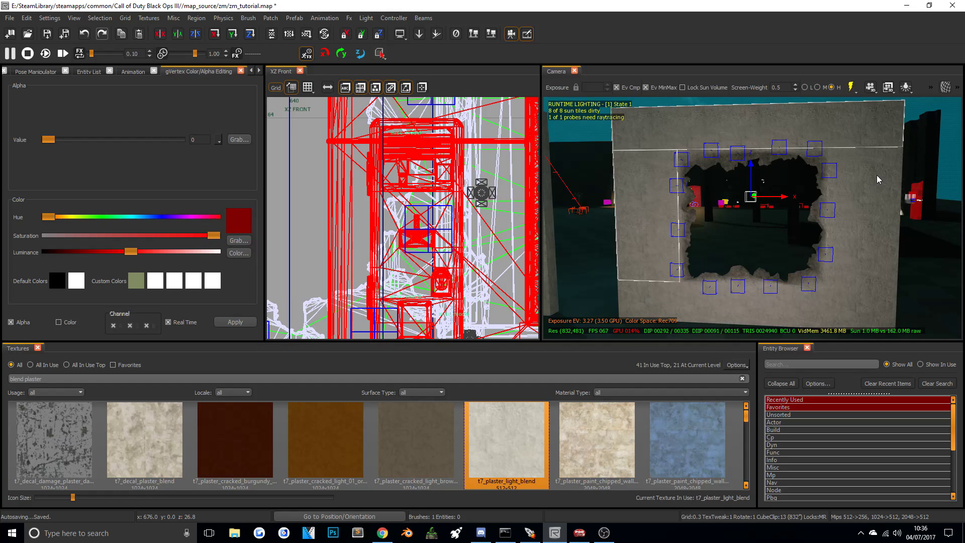
right_click(893, 190)
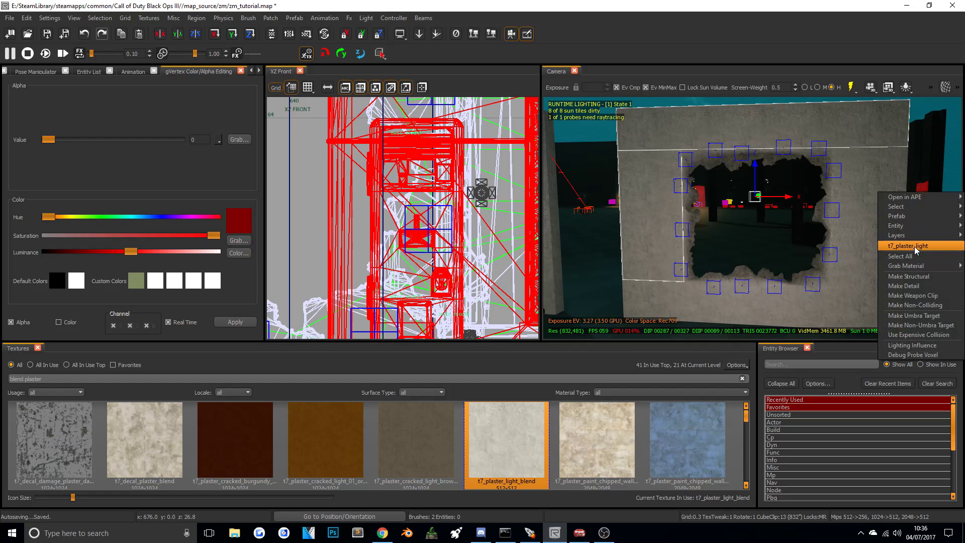
click(914, 246)
right_click(807, 314)
click(835, 369)
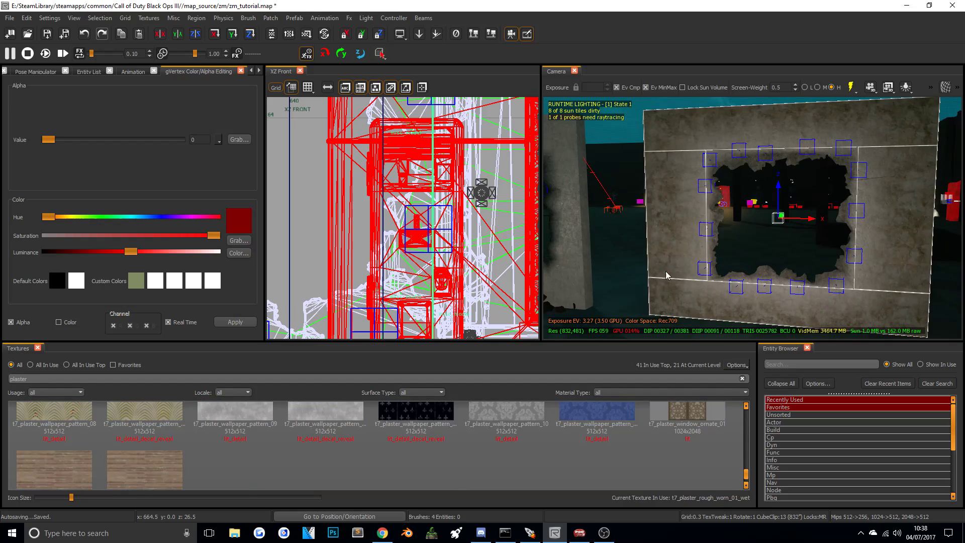
Select the four t7_plaster_light_blend patches around the opening and change their texture to t7_concrete_trowelled_blend.
right_drag(683, 255, 709, 282)
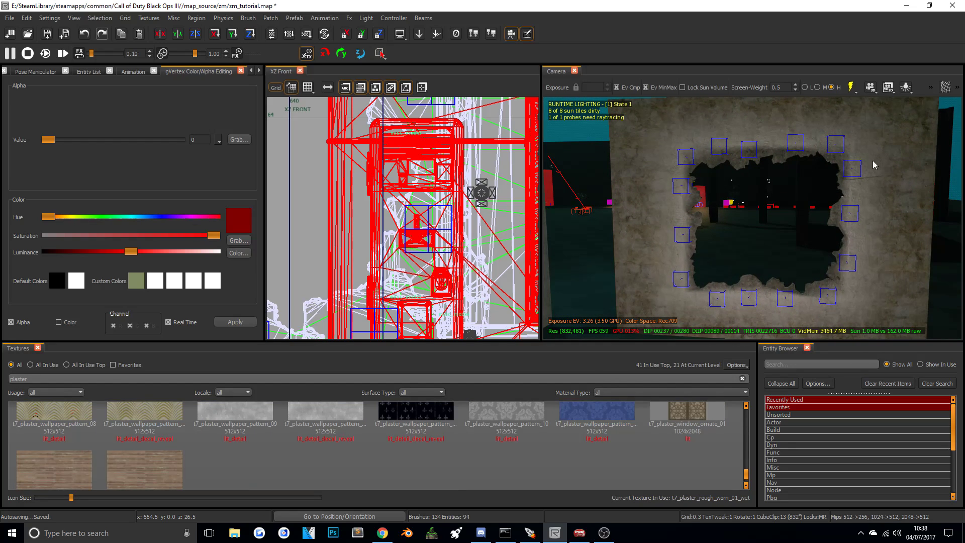
right_drag(729, 131, 729, 131)
right_click(728, 131)
click(763, 196)
right_click(827, 209)
click(843, 278)
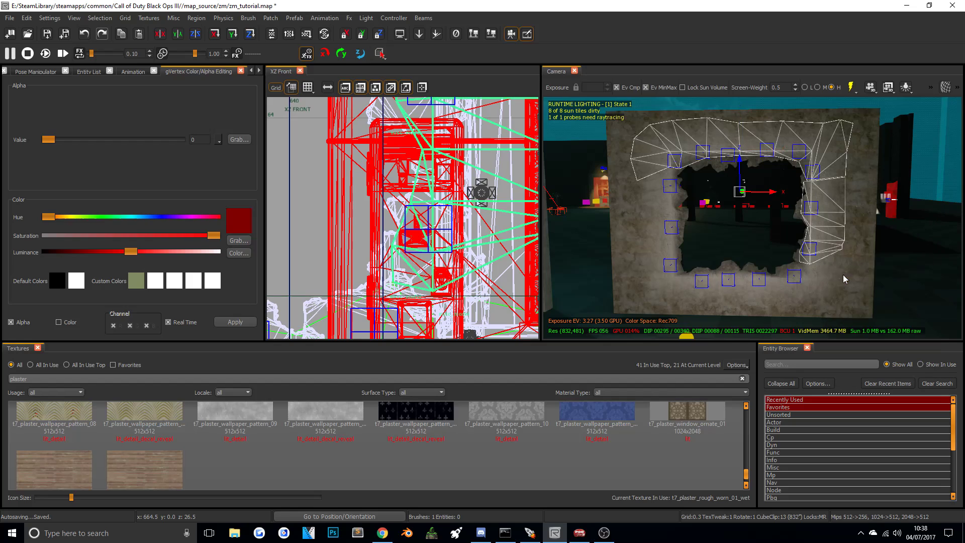
right_click(787, 288)
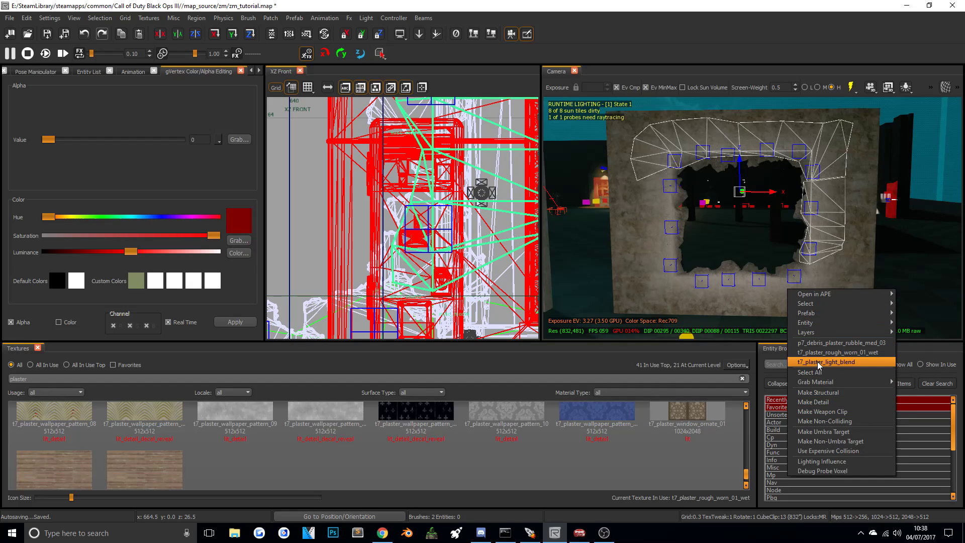
click(824, 361)
right_click(657, 210)
click(684, 279)
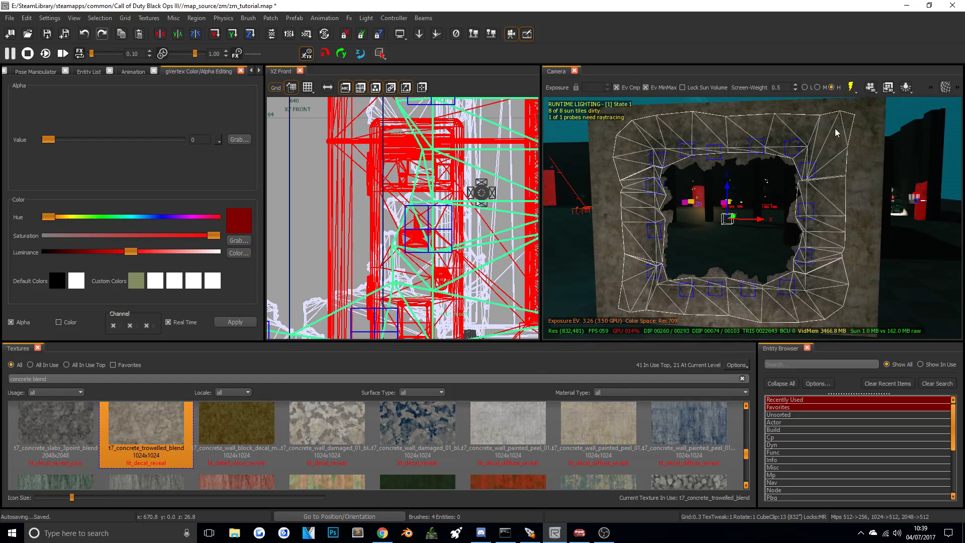
key(Escape)
Select all four concrete blend patches surrounding the opening: right, top, left and bottom.
right_drag(763, 232, 797, 222)
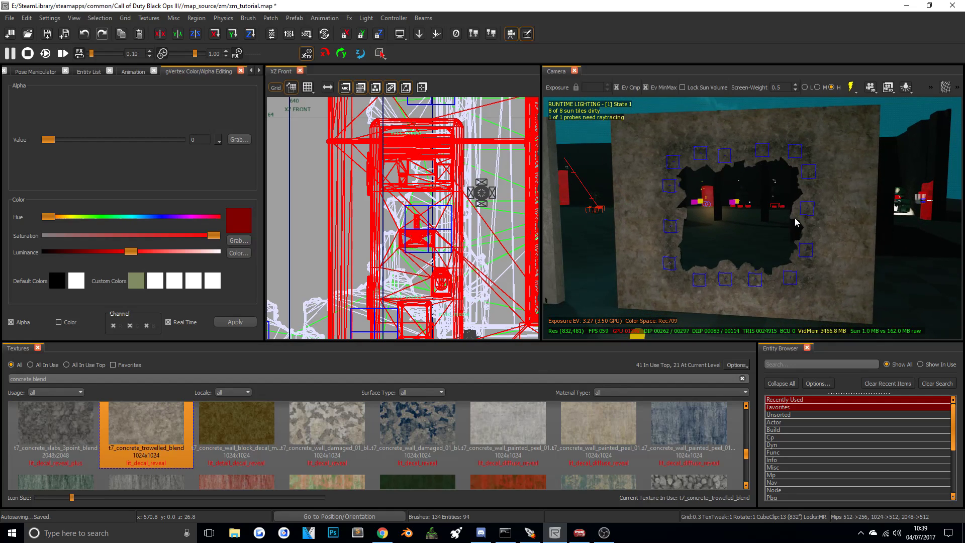
right_click(813, 185)
click(862, 249)
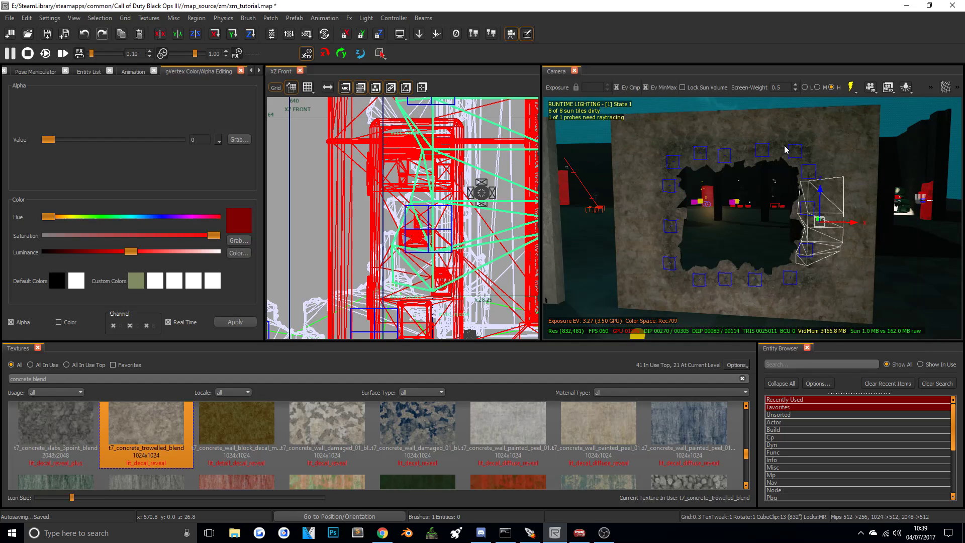
right_click(785, 146)
click(811, 216)
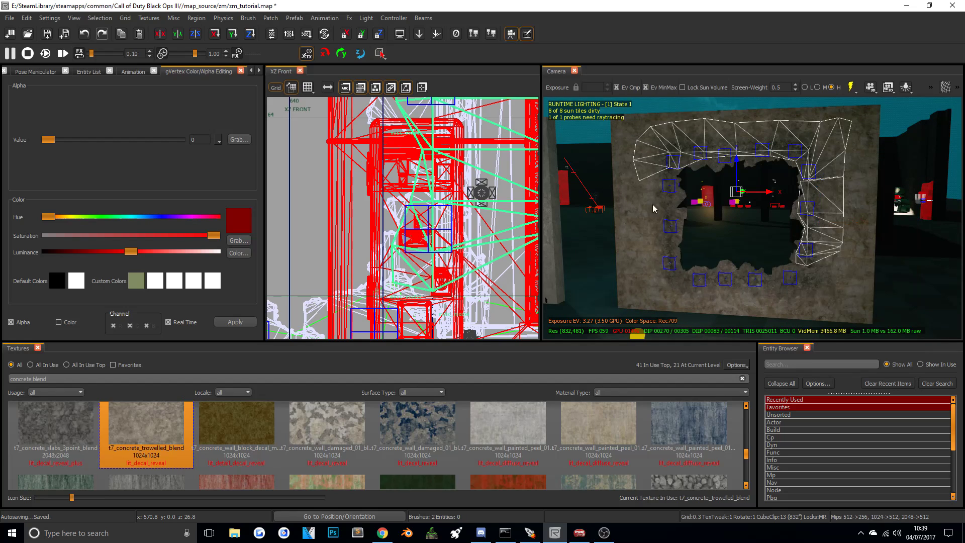
right_drag(676, 217, 673, 212)
right_click(674, 212)
click(712, 287)
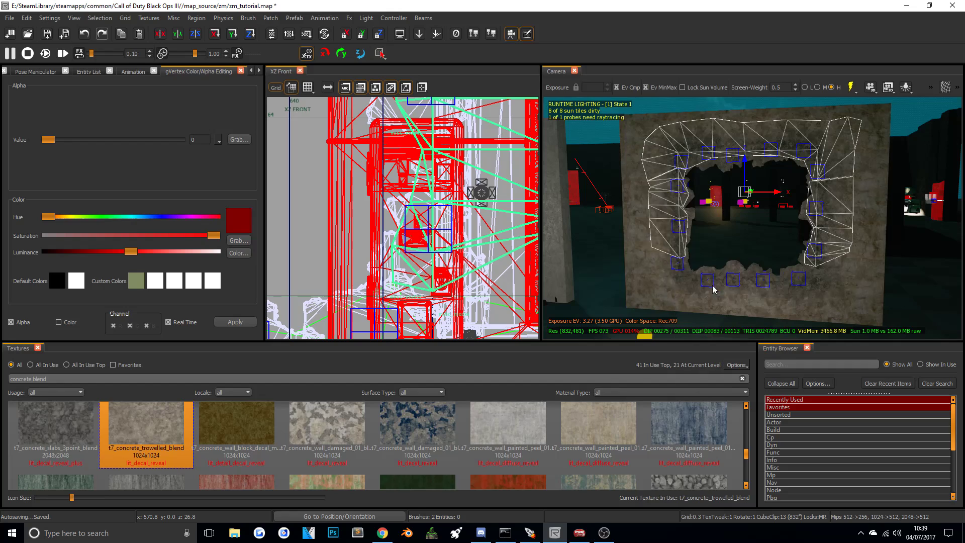
right_click(762, 288)
click(801, 344)
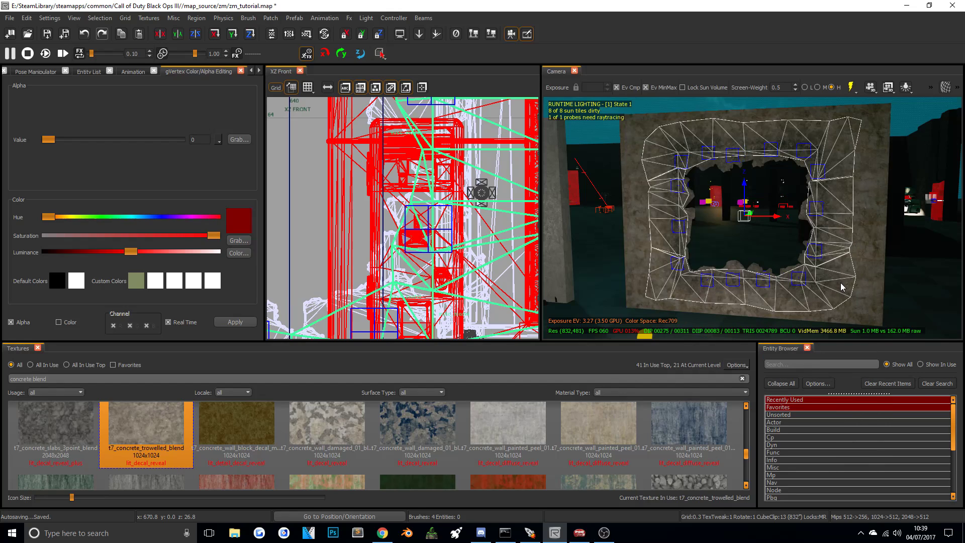
Enter vertex editing and pull several of the right side's outer vertices outward to make the blend border irregular.
key(v)
click(854, 276)
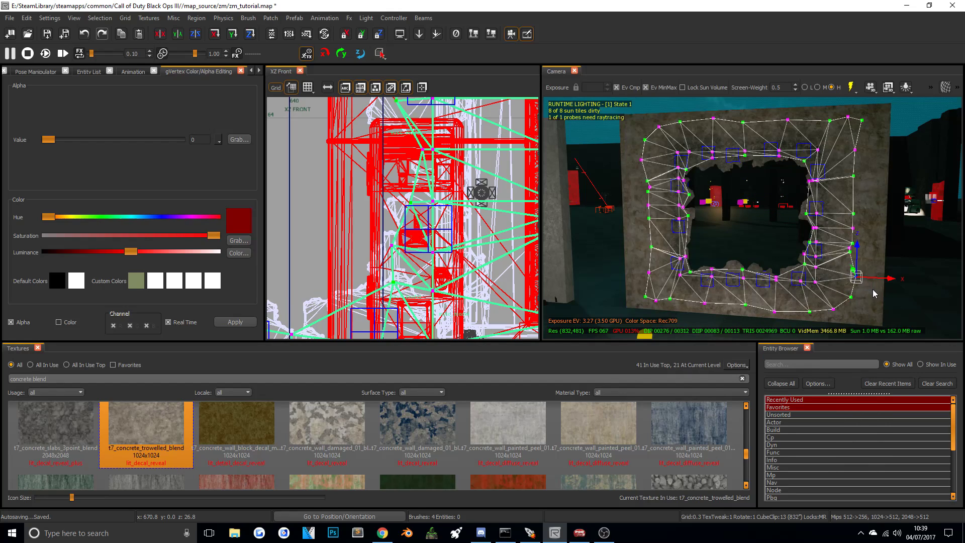
drag(892, 278, 910, 281)
click(851, 219)
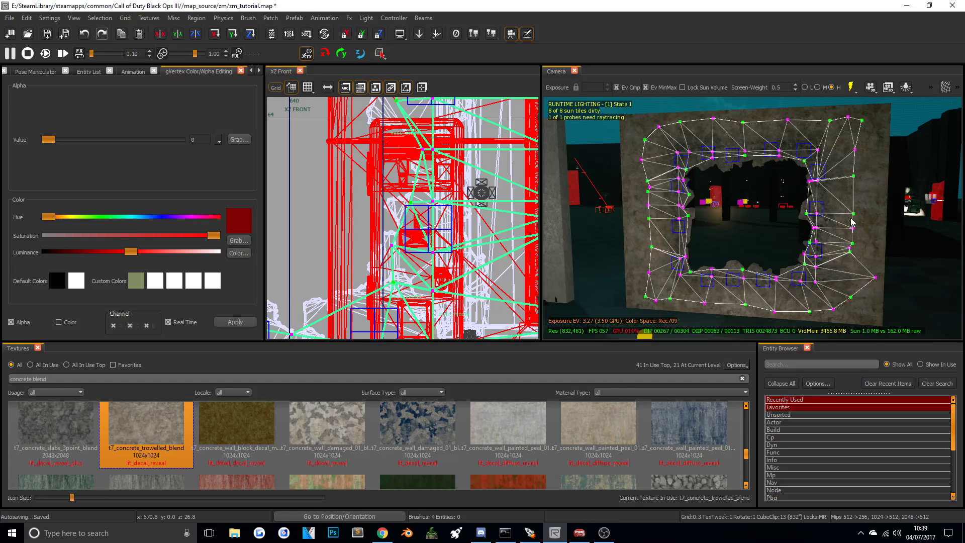
click(854, 214)
drag(888, 218, 913, 217)
click(853, 176)
drag(888, 176, 905, 177)
right_drag(863, 271, 838, 258)
click(828, 239)
click(817, 245)
drag(857, 255, 866, 255)
Move an outer vertex of the bottom patch downward and an outer vertex of the left patch sideways to roughen the border.
click(663, 309)
right_drag(663, 309, 701, 296)
click(704, 287)
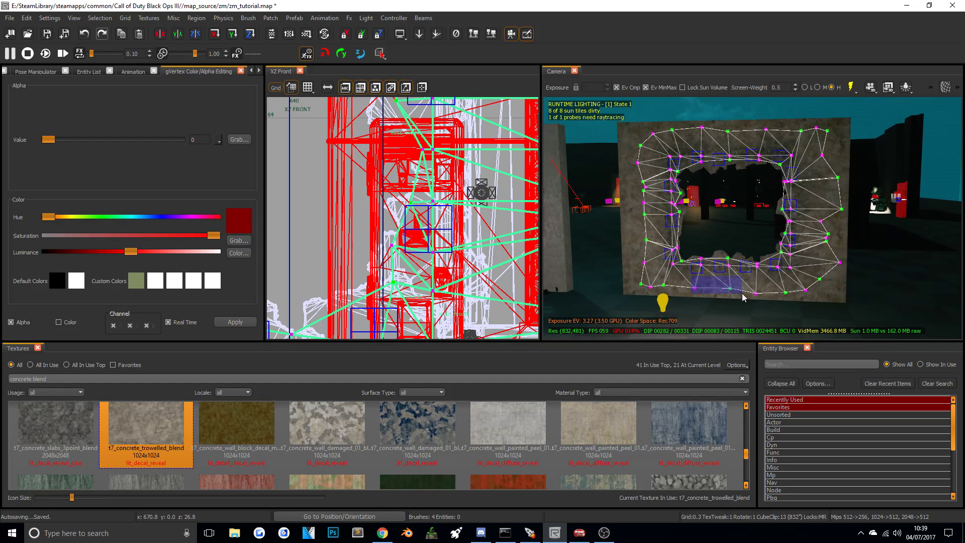
drag(714, 258, 712, 262)
click(644, 208)
drag(676, 213, 652, 117)
Pull more outer vertices of the left and bottom concrete patches outward and shift one near the ring's lower-right corner upward.
click(727, 132)
drag(727, 104, 730, 112)
key(Escape)
click(778, 294)
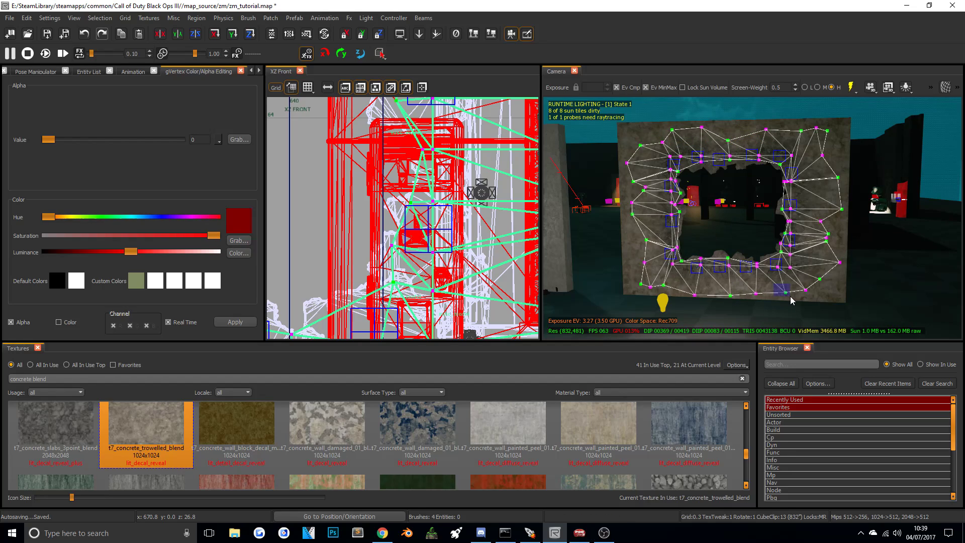
drag(822, 296, 812, 297)
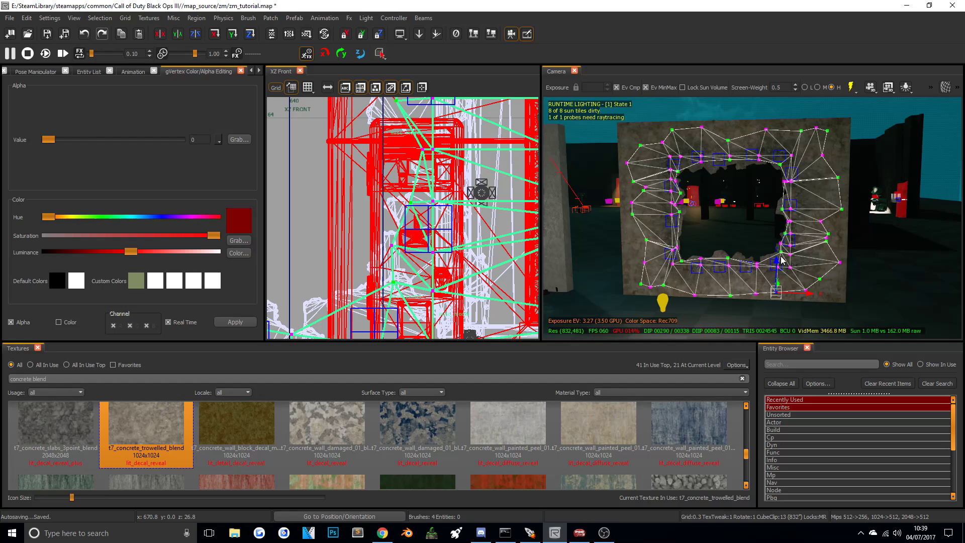
drag(777, 265, 777, 257)
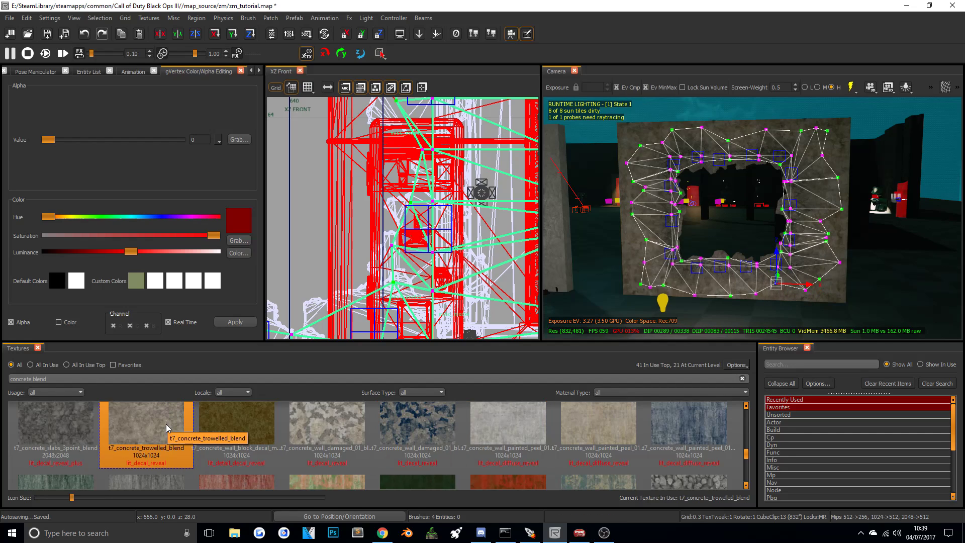
Leave vertex editing, deselect the patches and examine the blended border around the opening in game view.
right_drag(775, 272, 763, 263)
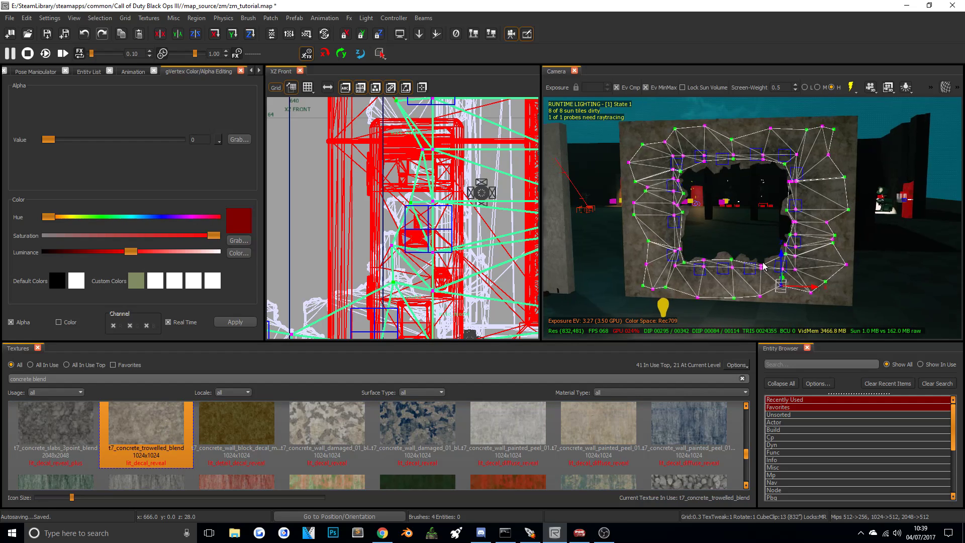
scroll(761, 263, up, 2)
key(Escape)
scroll(749, 248, down, 2)
key(g)
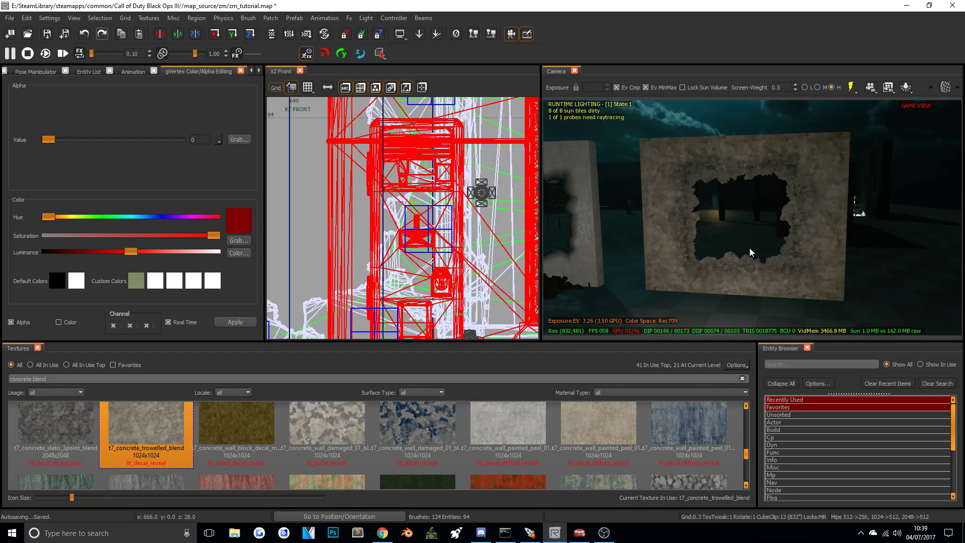
right_drag(746, 256, 776, 226)
right_drag(719, 165, 764, 150)
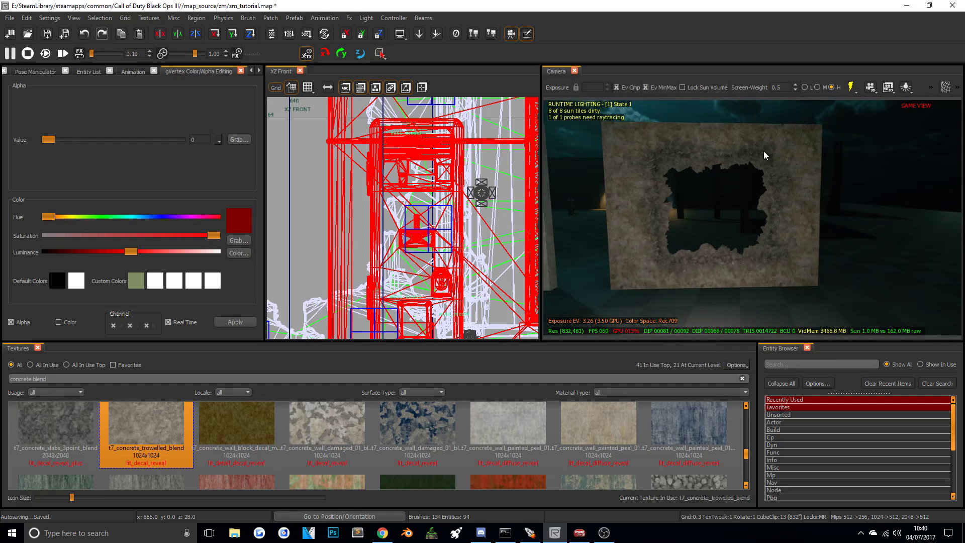
Find the volume decal entity by searching for decal, place it below the opening's lower-right corner and rotate it to face the wall.
click(784, 364)
text(decal)
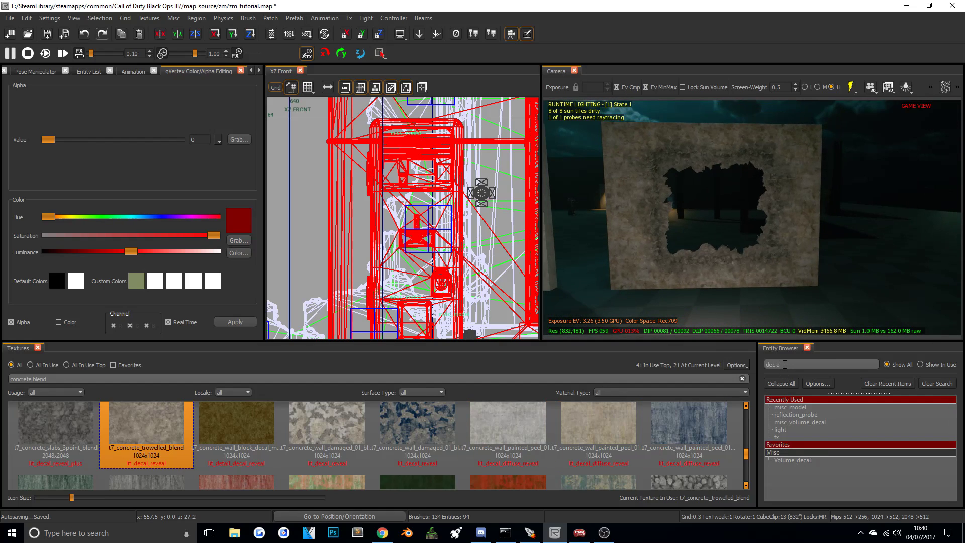
text(ca)
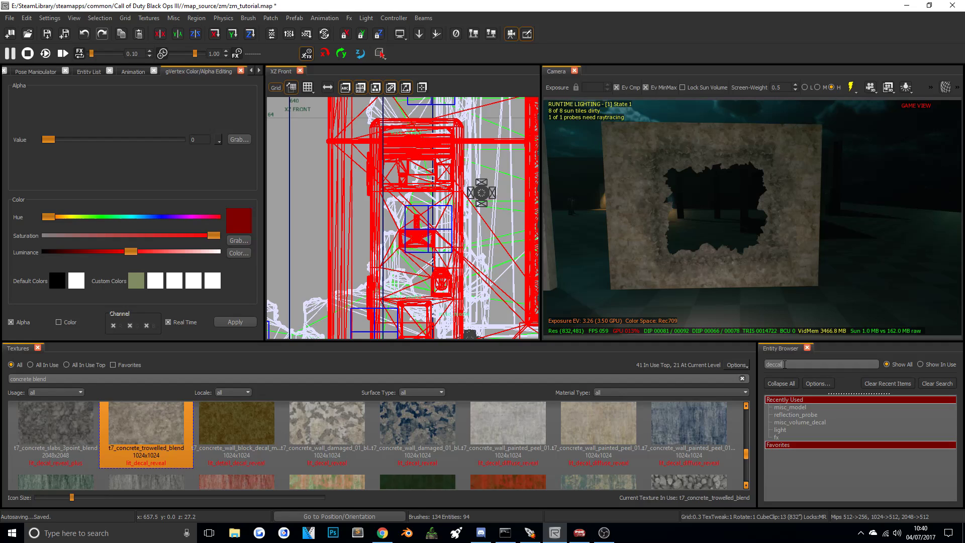
key(BackSpace)
key(BackSpace)
text(al)
click(789, 460)
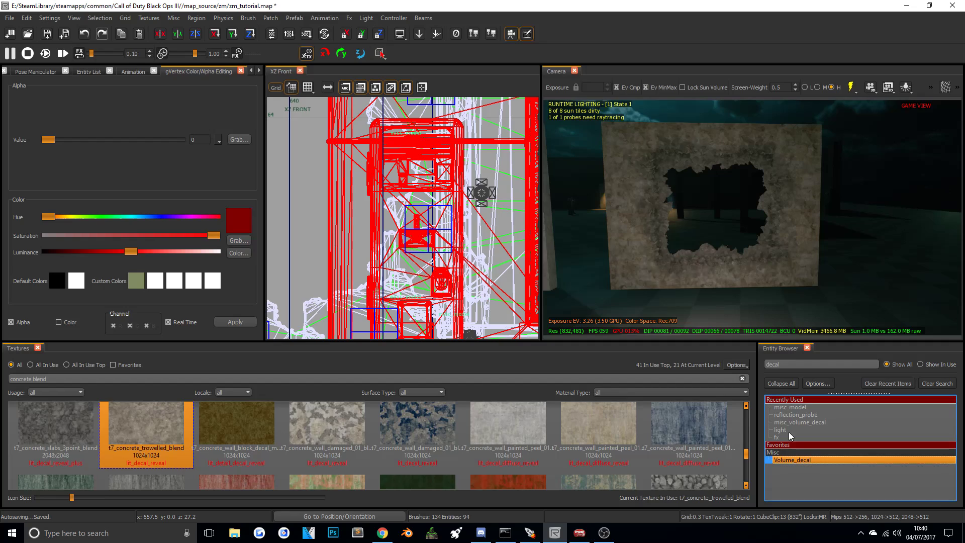
click(770, 276)
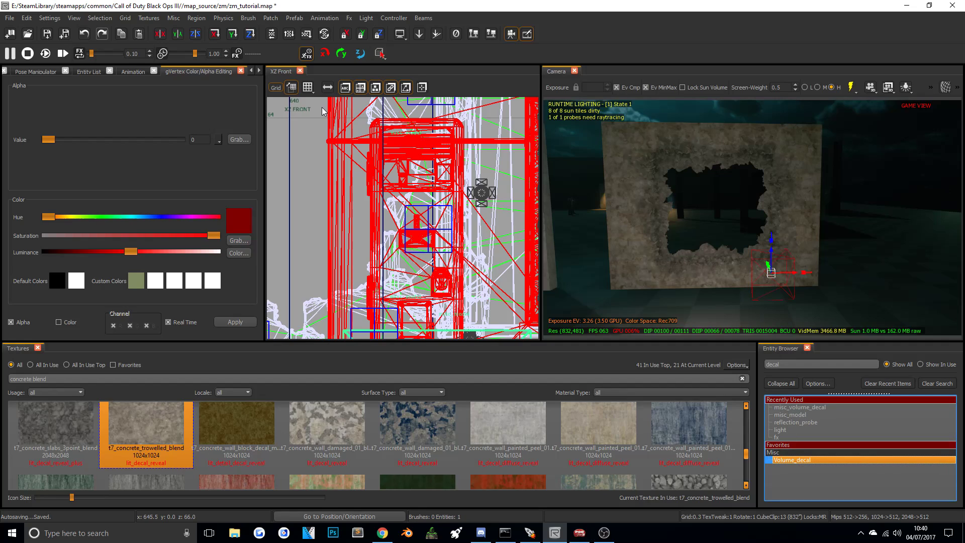
click(246, 39)
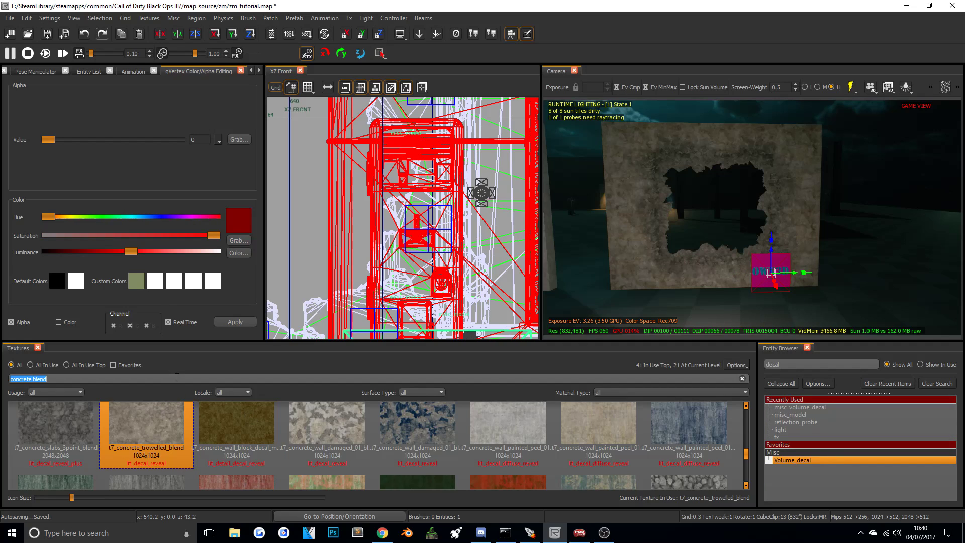
Search the textures for crack and apply t7_decal_damage_crack_line_02 to the volume decal.
text(crack)
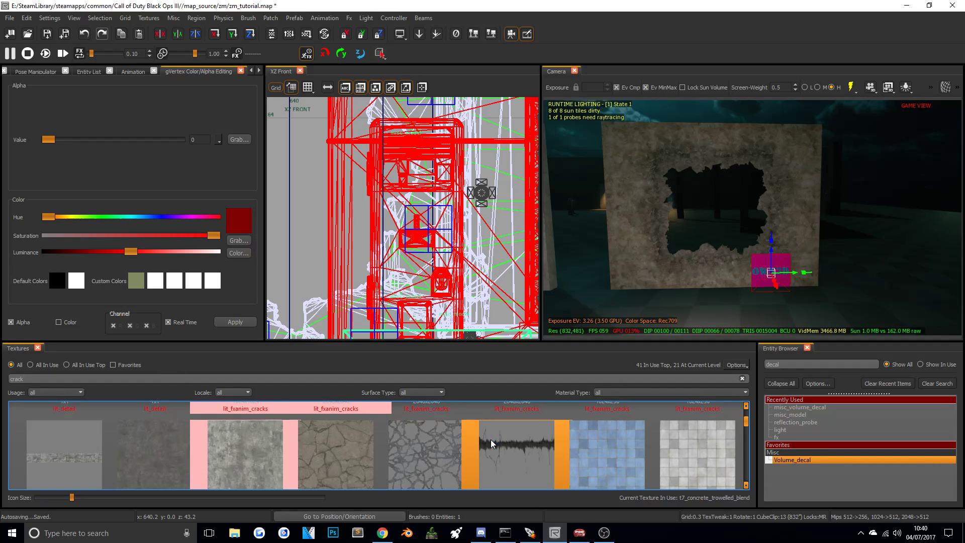
scroll(452, 441, down, 2)
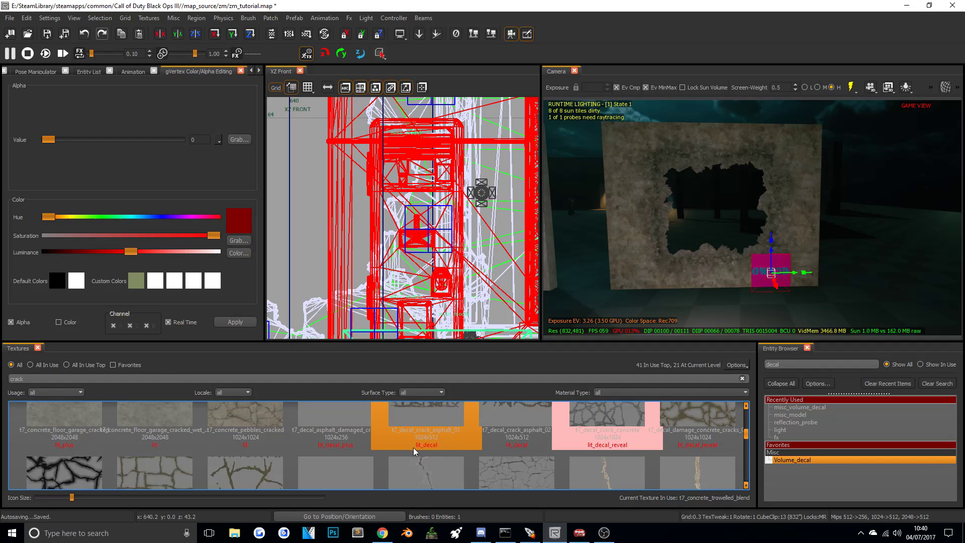
scroll(417, 445, down, 2)
click(698, 441)
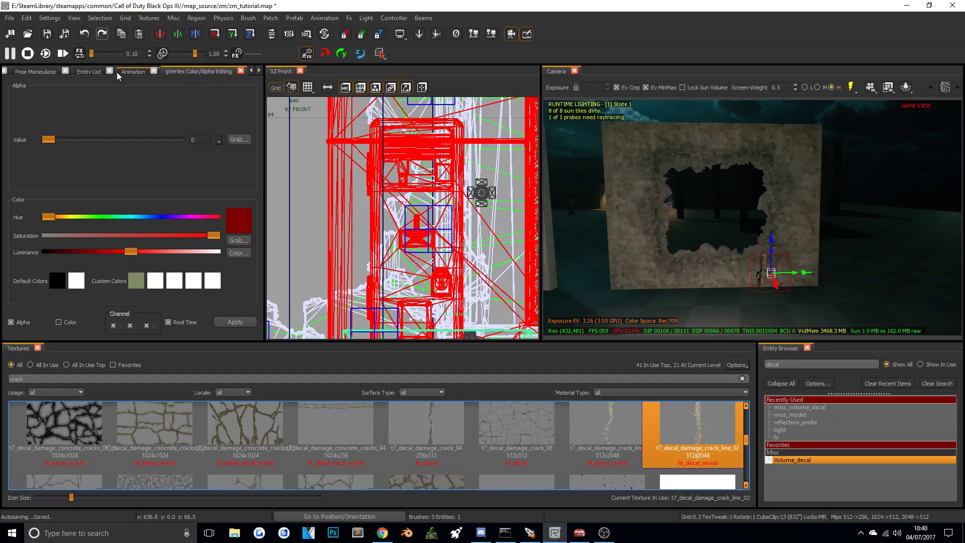
scroll(100, 69, up, 6)
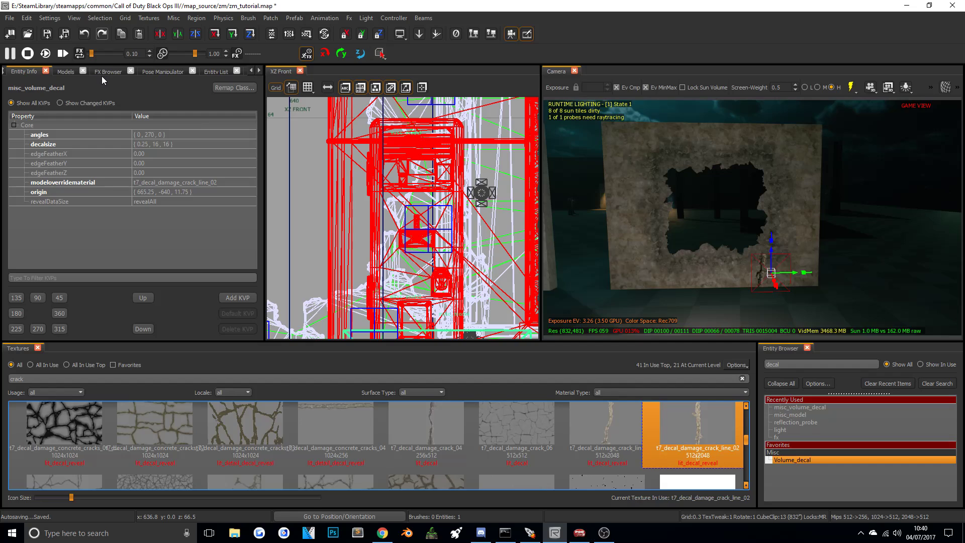
scroll(108, 73, down, 6)
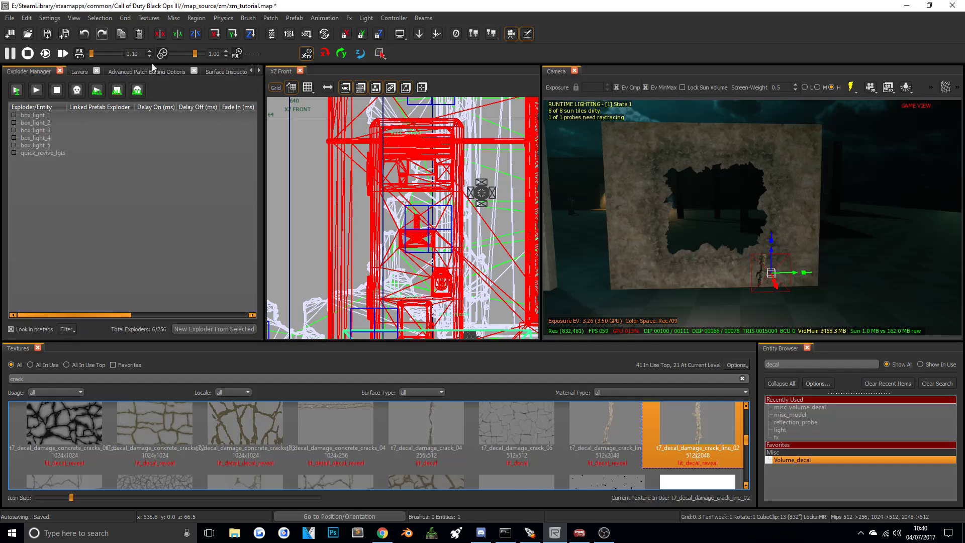
click(216, 72)
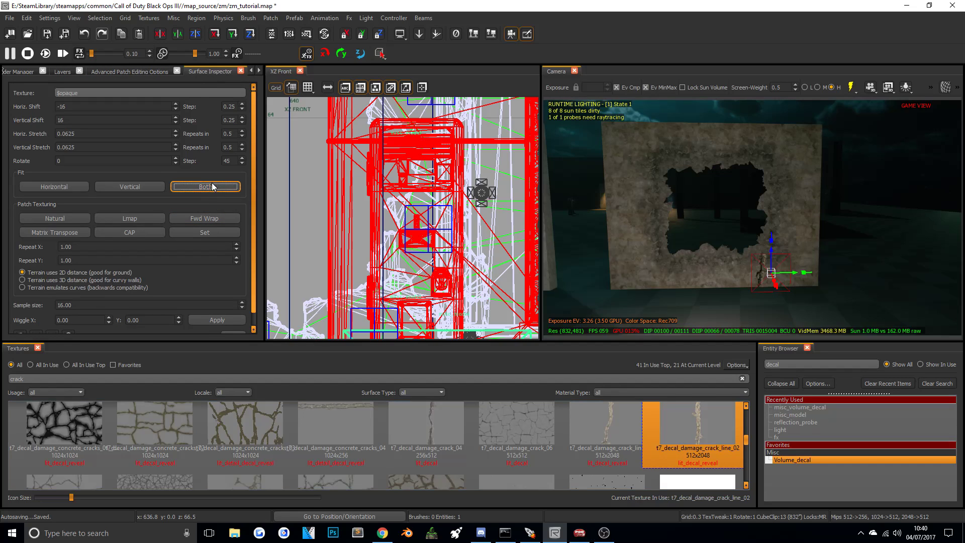
Narrow the crack decal to about 7 units, raise it on the wall and stretch its height to about 27 units.
mouse_move(863, 269)
right_down()
mouse_move(834, 270)
mouse_move(872, 274)
right_up()
key(w)
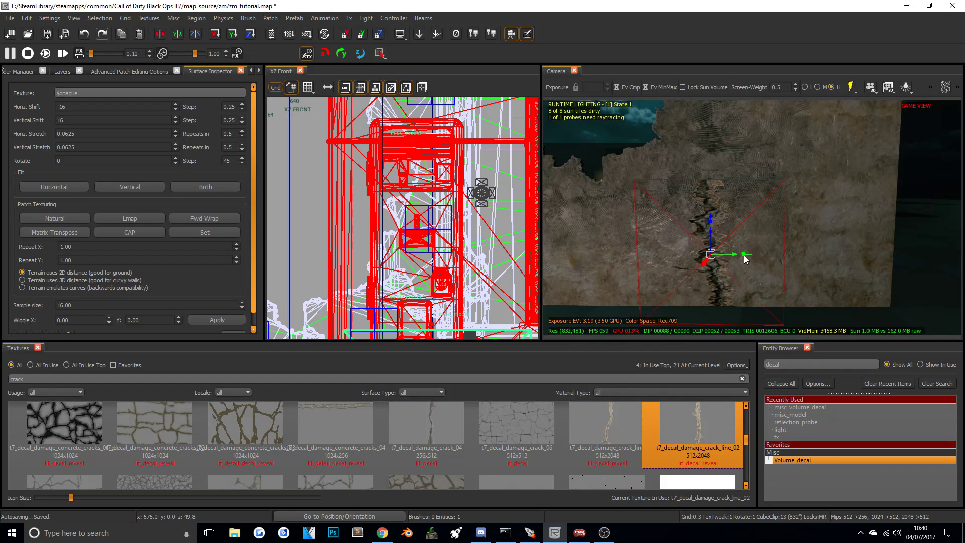
drag(743, 257, 740, 257)
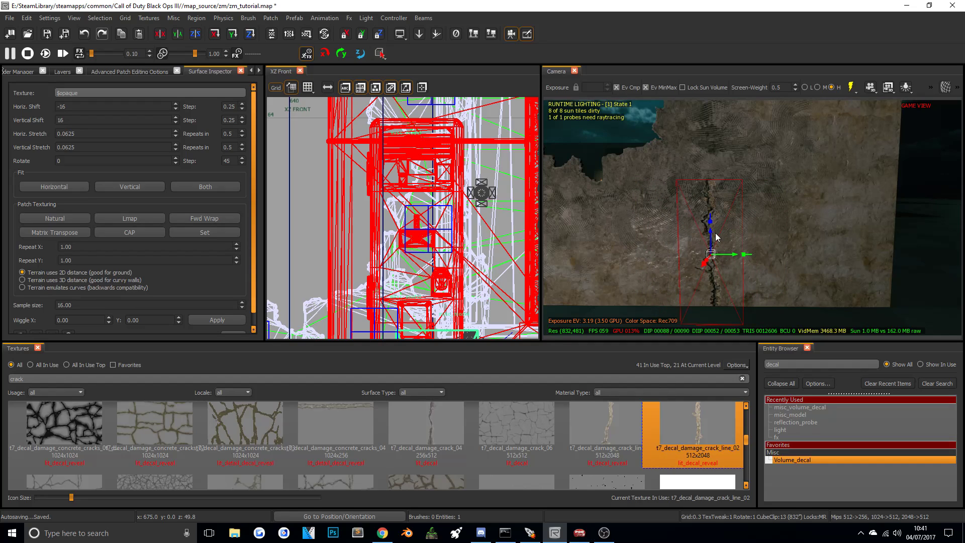
drag(710, 223, 710, 217)
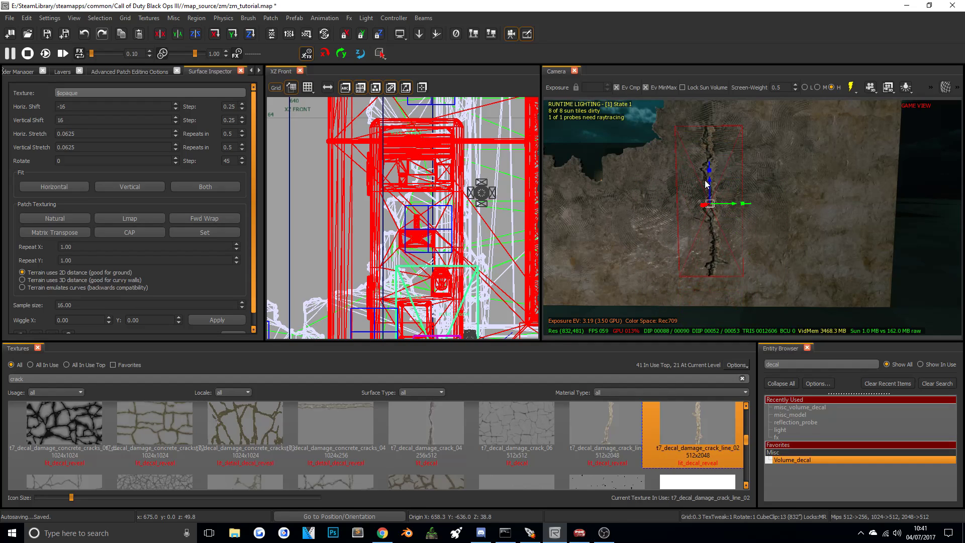
drag(708, 170, 709, 164)
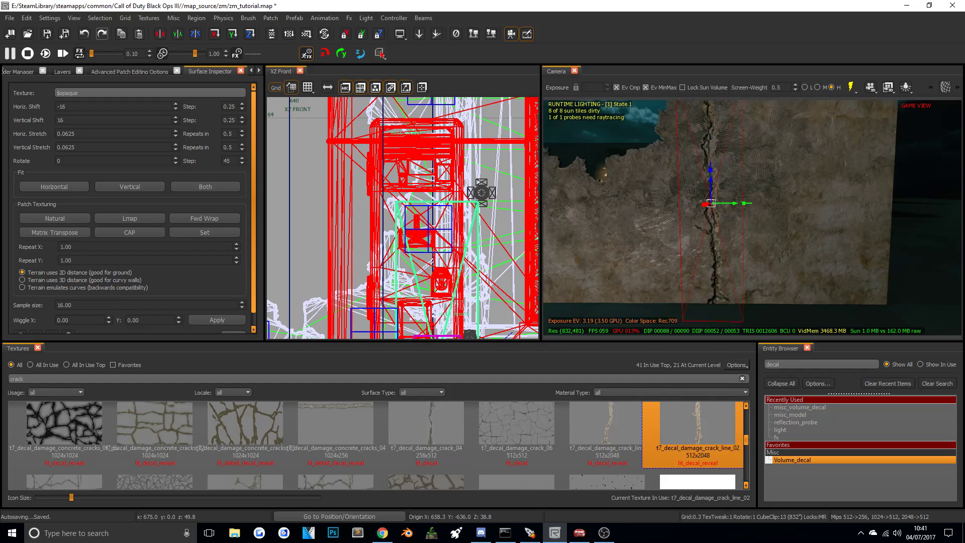
Rotate the crack decal about 37 degrees and shift it to run diagonally from the opening's lower-right corner to the wall's lower edge.
right_drag(709, 164, 709, 167)
key(s)
key(r)
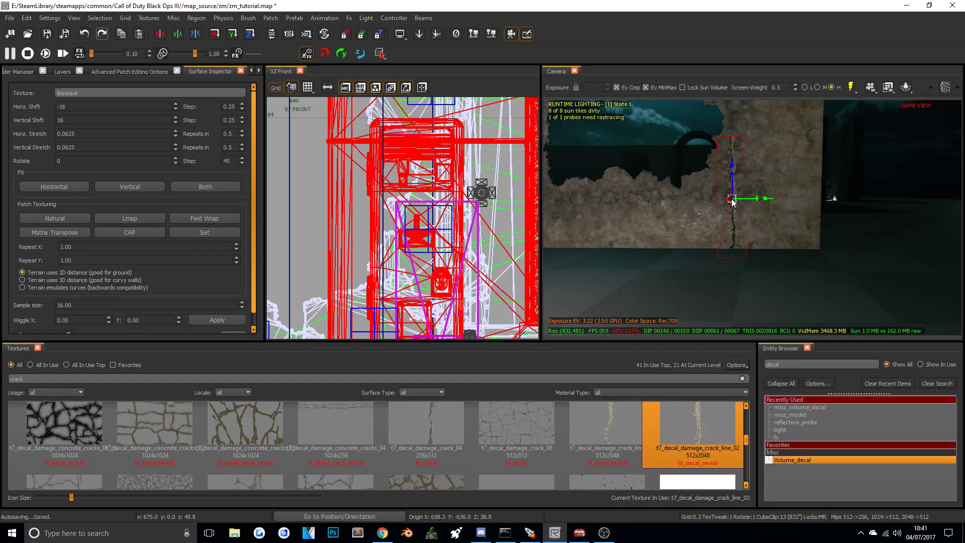
drag(733, 201, 739, 194)
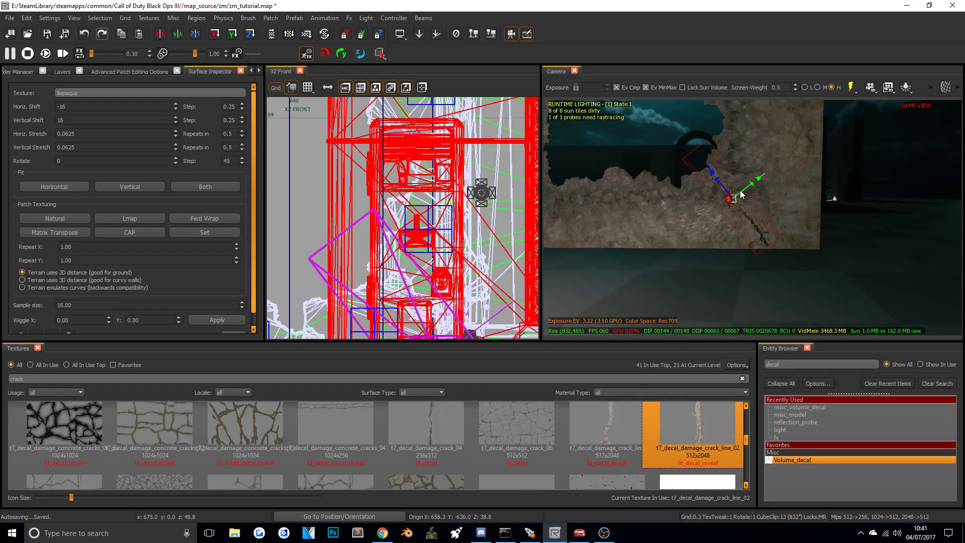
key(r)
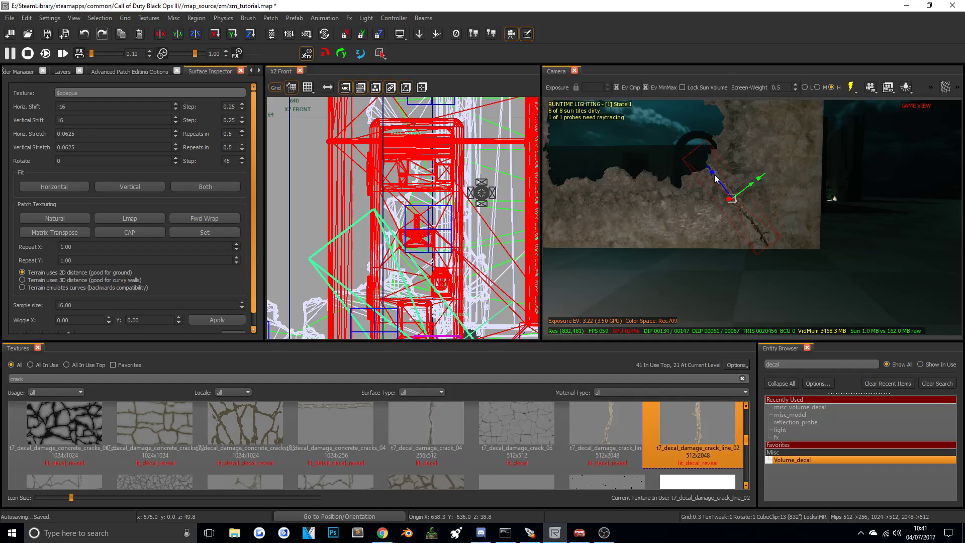
drag(718, 182, 731, 197)
right_drag(716, 177, 716, 145)
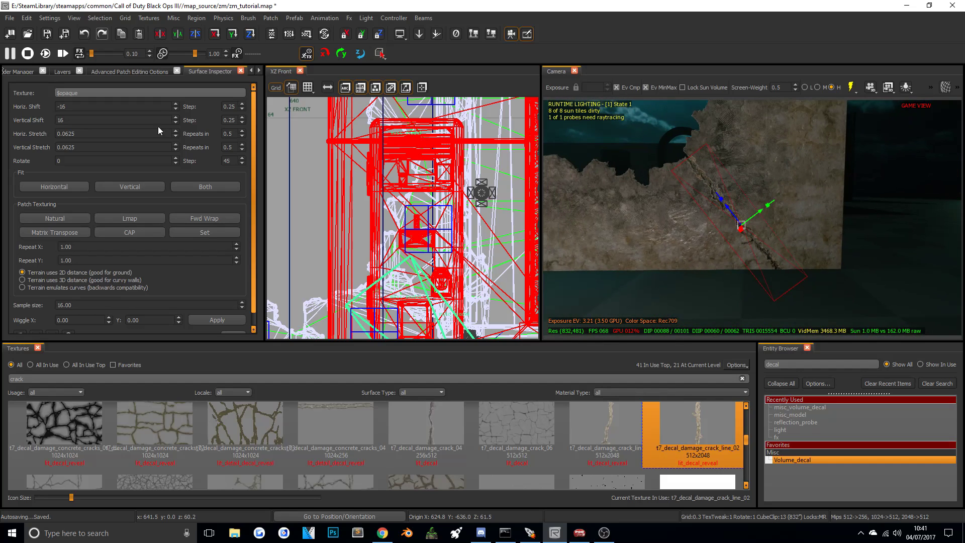
Set the crack decal's edgeFeatherZ to 0.05 and deselect the decal.
click(79, 71)
click(190, 70)
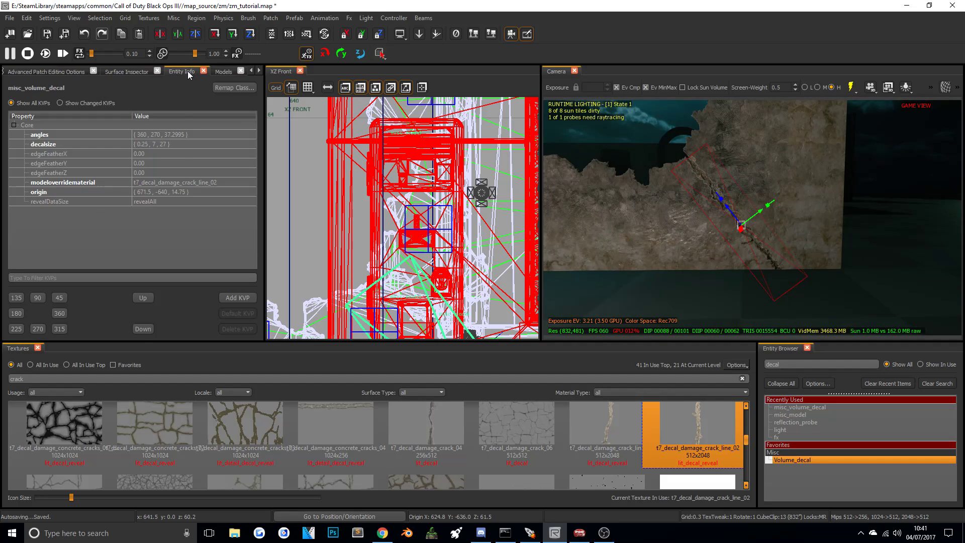
click(149, 172)
scroll(150, 173, up, 1)
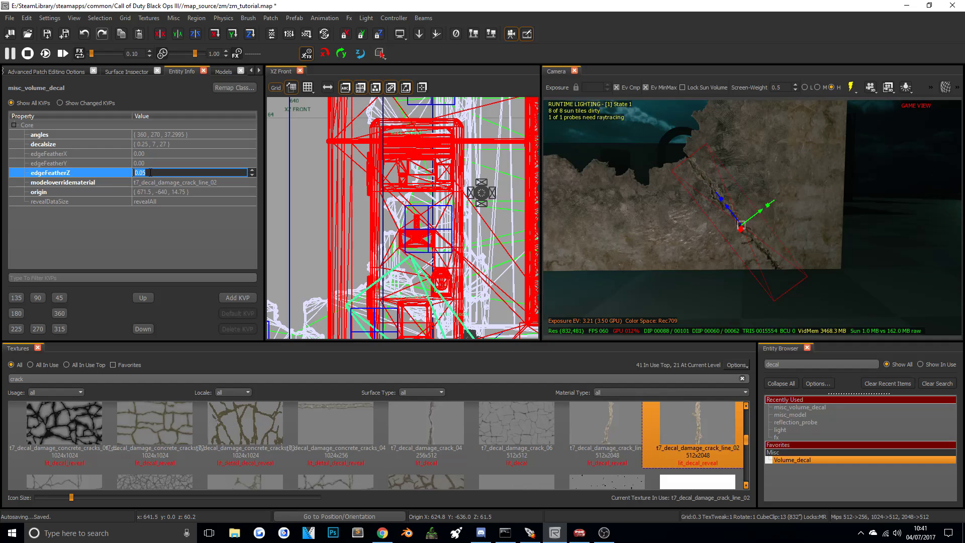
key(Escape)
Select the four t7_concrete_trowelled_blend patches surrounding the opening: left, top, right and bottom.
right_drag(726, 180, 749, 180)
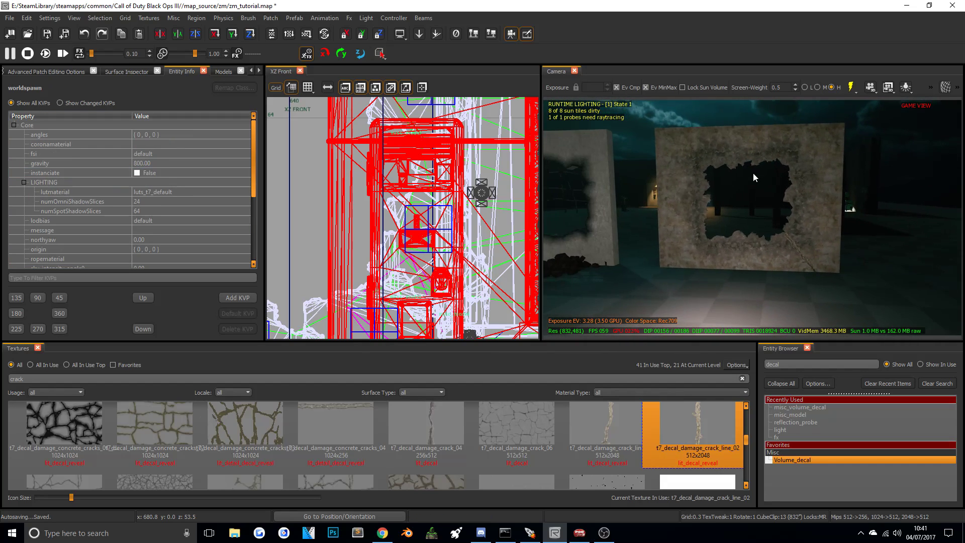
mouse_move(751, 225)
right_down()
mouse_move(759, 186)
mouse_move(751, 225)
right_up()
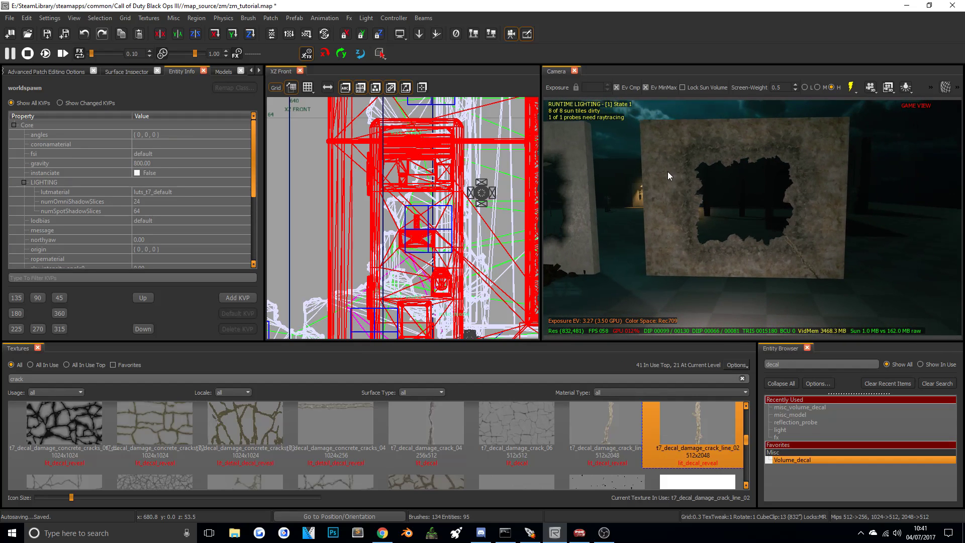
right_click(682, 192)
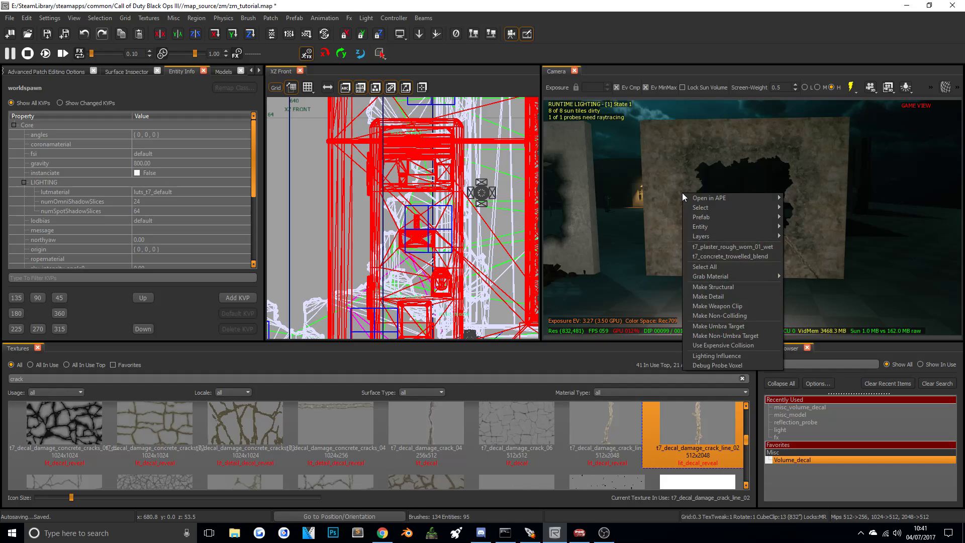
click(721, 255)
right_click(737, 165)
click(804, 208)
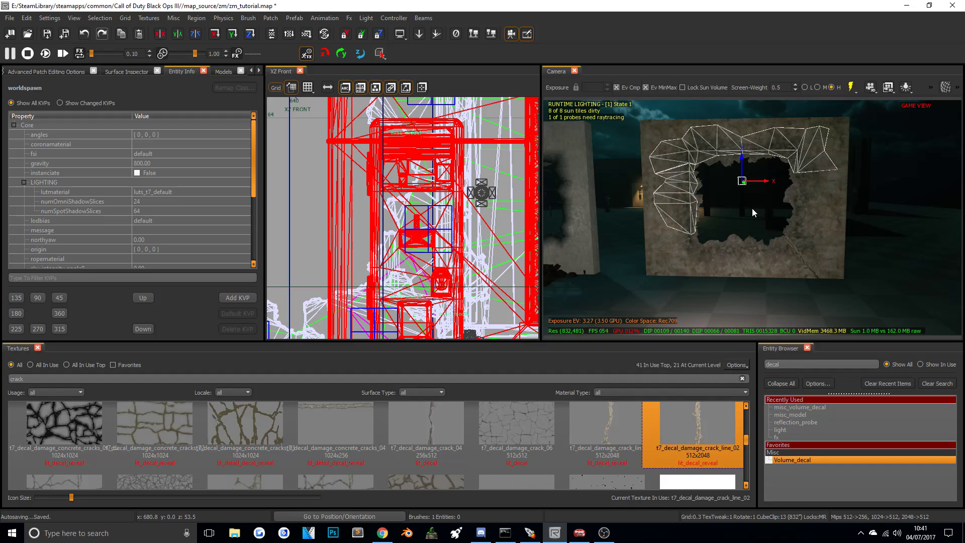
right_click(806, 191)
click(834, 263)
right_click(728, 250)
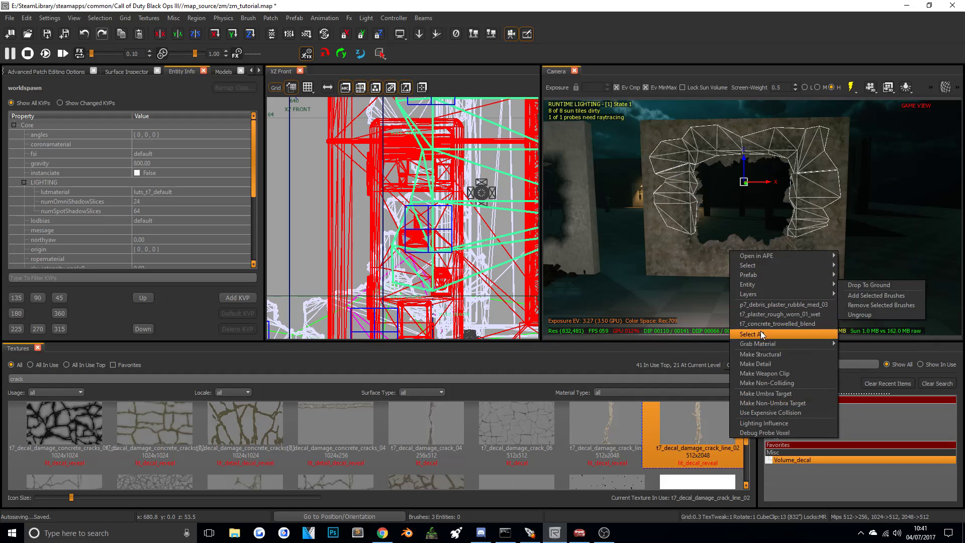
click(760, 333)
Duplicate the four selected blend patches and align the copy exactly over the original ring in the front view.
scroll(483, 224, down, 3)
scroll(441, 177, up, 8)
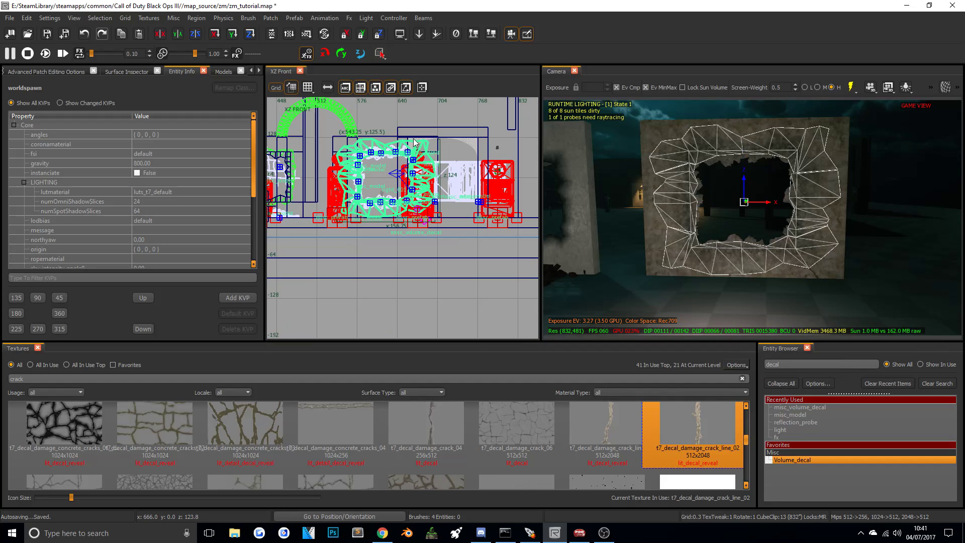
scroll(424, 213, down, 3)
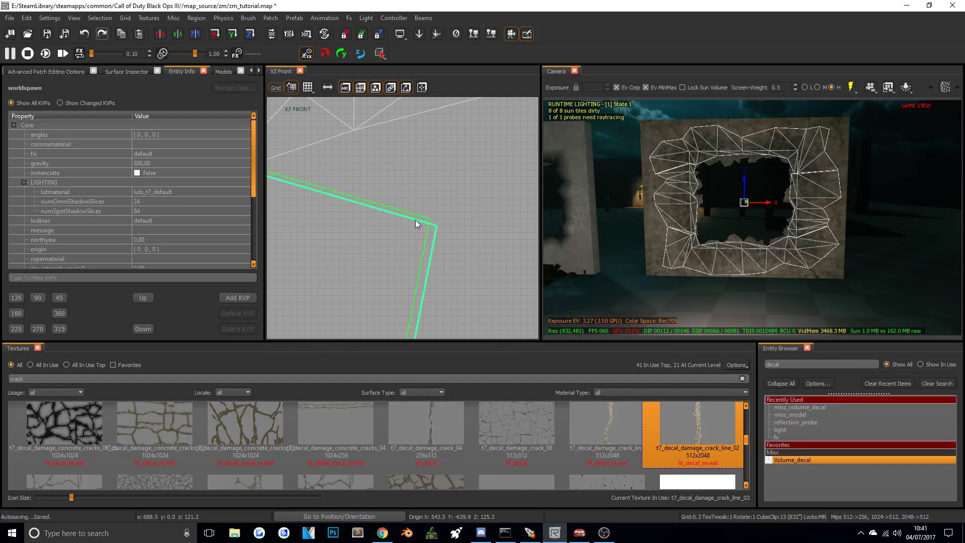
drag(413, 241, 406, 238)
scroll(372, 435, down, 1)
scroll(373, 437, up, 1)
scroll(158, 429, up, 1)
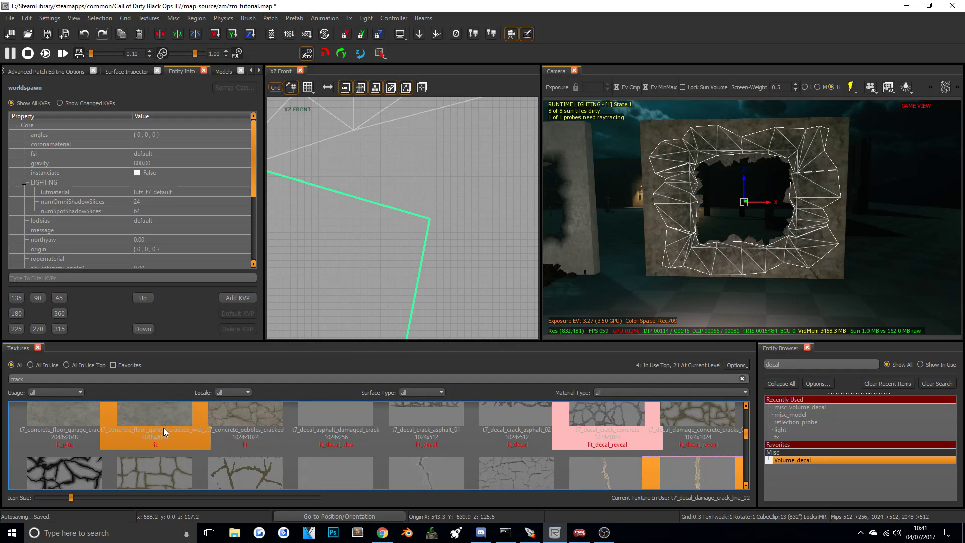
Try the t7_decal_crack_concrete texture on the duplicated ring of patches around the opening and deselect the ring.
click(609, 422)
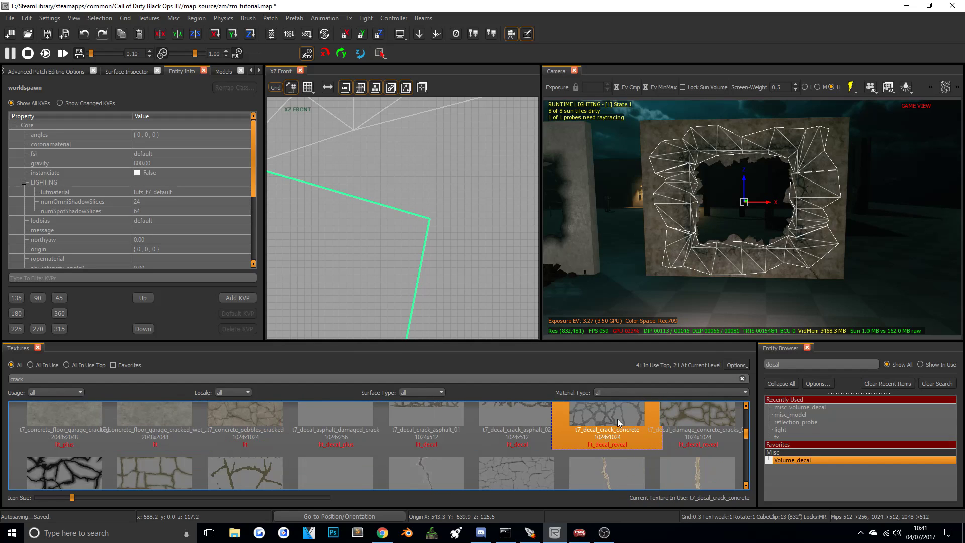
key(w)
mouse_move(759, 262)
right_down()
mouse_move(794, 262)
mouse_move(761, 267)
mouse_move(758, 249)
right_up()
key(s)
key(Escape)
key(w)
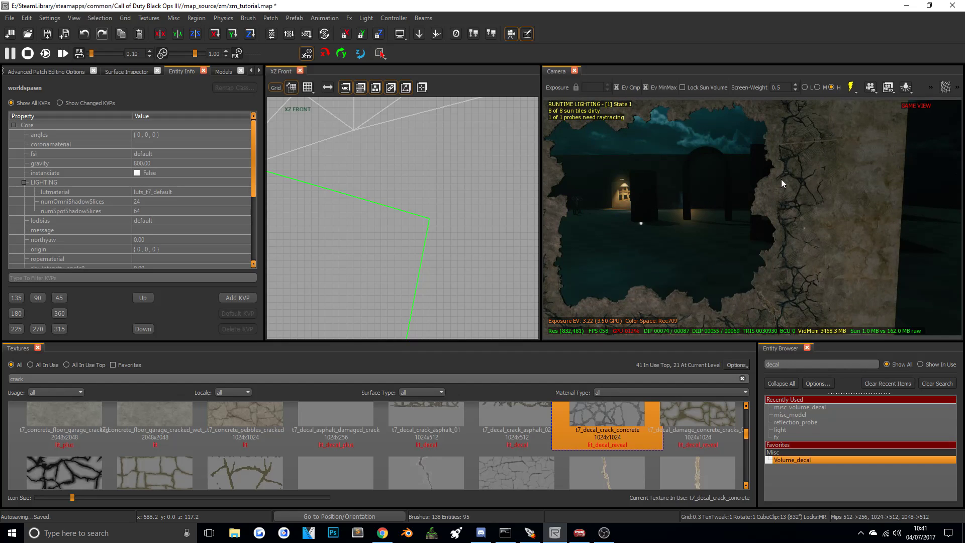
right_drag(764, 308, 759, 309)
key(s)
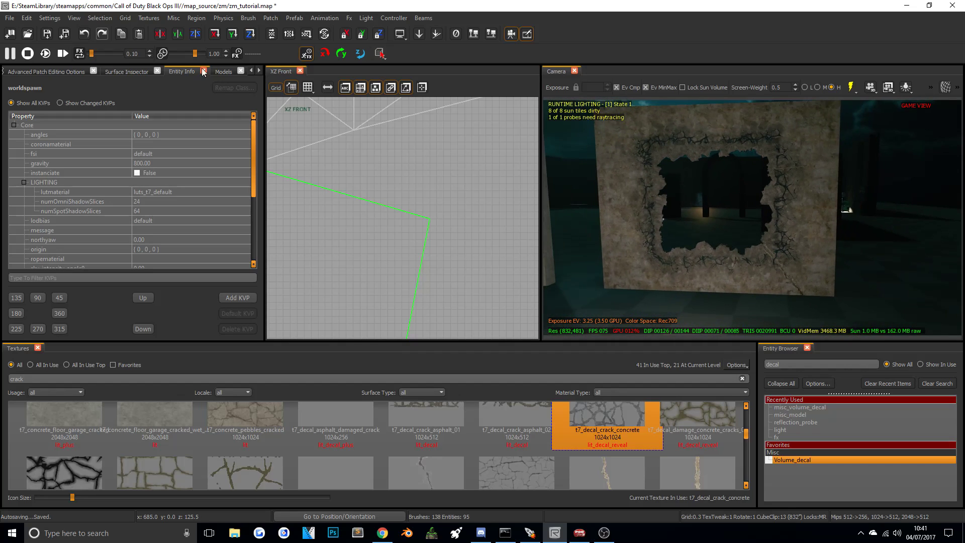
Restore the selection of the duplicated patch ring, texture it with t7_decal_damage_concrete_cracks_01, and deselect it.
click(27, 19)
click(34, 31)
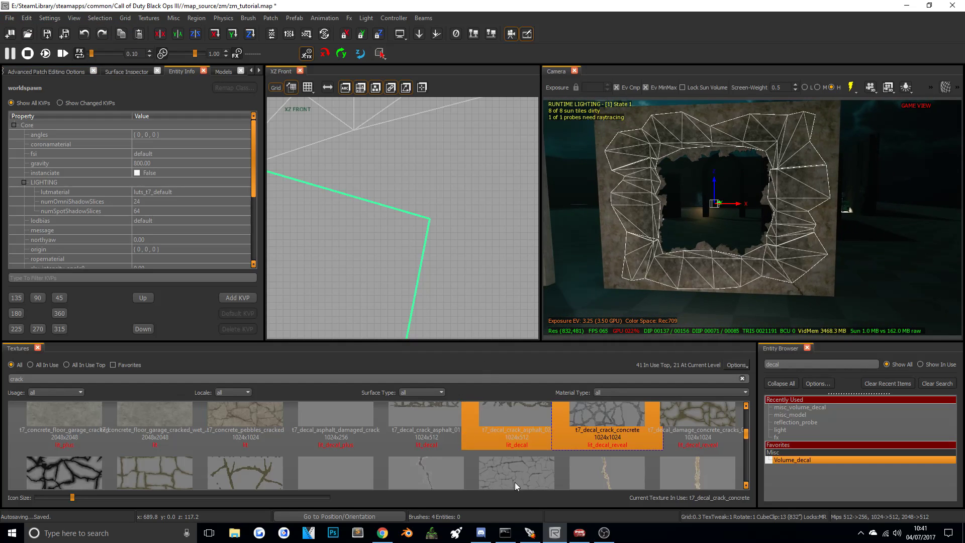
click(675, 408)
right_drag(753, 227, 767, 233)
key(w)
key(s)
key(Escape)
Examine the cracked concrete ring around the wall opening up close, from different angles, and from farther back.
right_drag(773, 288, 774, 287)
key(w)
key(s)
right_drag(758, 238, 757, 237)
key(w)
key(s)
key(w)
key(s)
key(w)
key(s)
key(w)
key(s)
key(w)
right_drag(785, 281, 784, 281)
key(s)
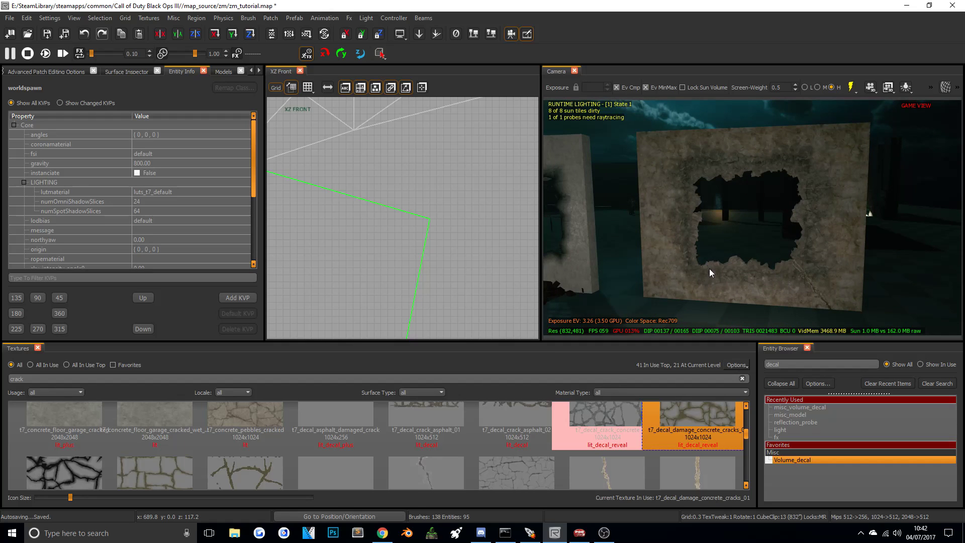
mouse_move(717, 218)
right_down()
mouse_move(730, 239)
mouse_move(701, 211)
right_up()
key(w)
key(w)
key(s)
key(w)
key(s)
key(w)
right_drag(803, 253, 803, 270)
key(s)
key(w)
key(s)
key(w)
key(s)
key(w)
key(s)
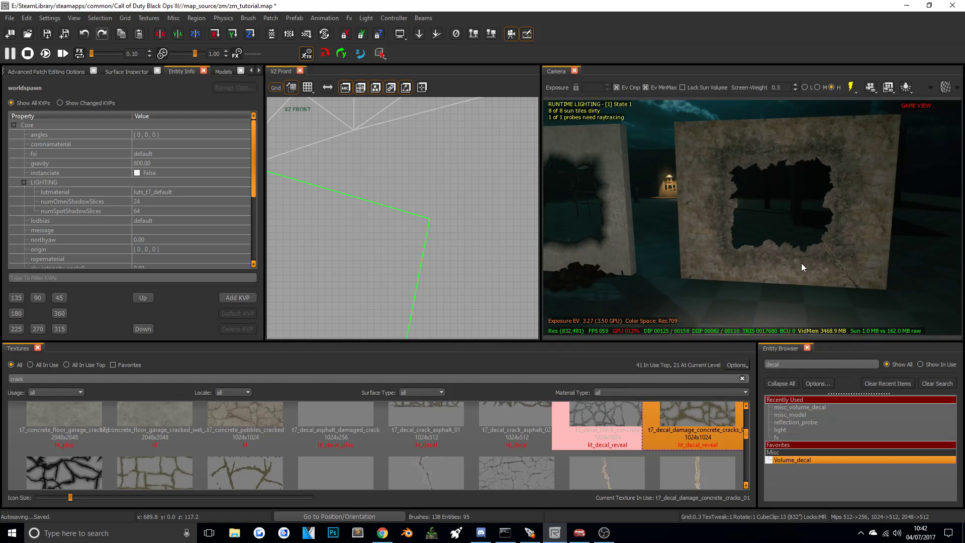
key(s)
right_drag(802, 225, 802, 225)
key(w)
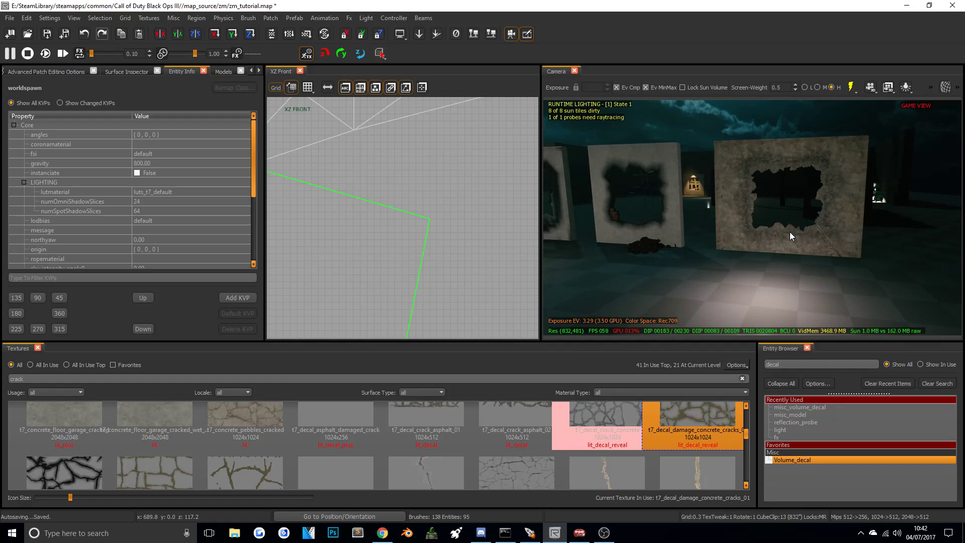